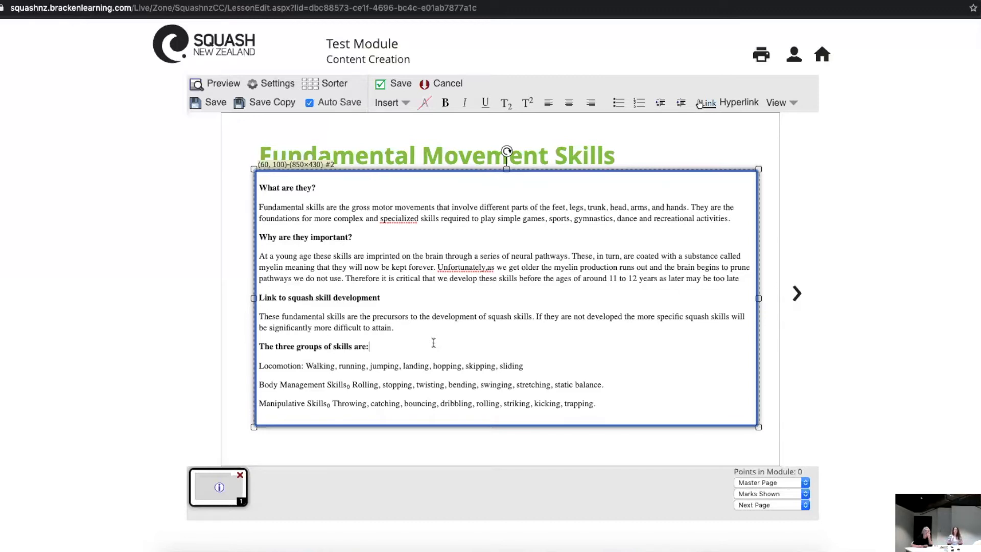
Step: Copy the "What are they?" heading and its paragraph from the page 1 text cell, and finish editing that cell
{"action": "left_click", "coordinate": [433, 342]}
{"action": "left_click_drag", "start_coordinate": [733, 219], "coordinate": [277, 183]}
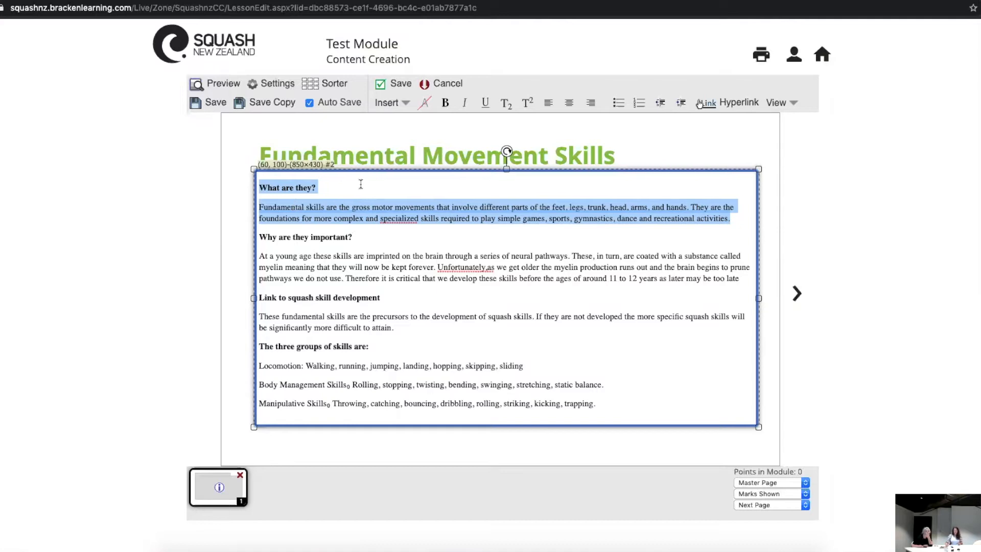
{"action": "left_click", "coordinate": [394, 87]}
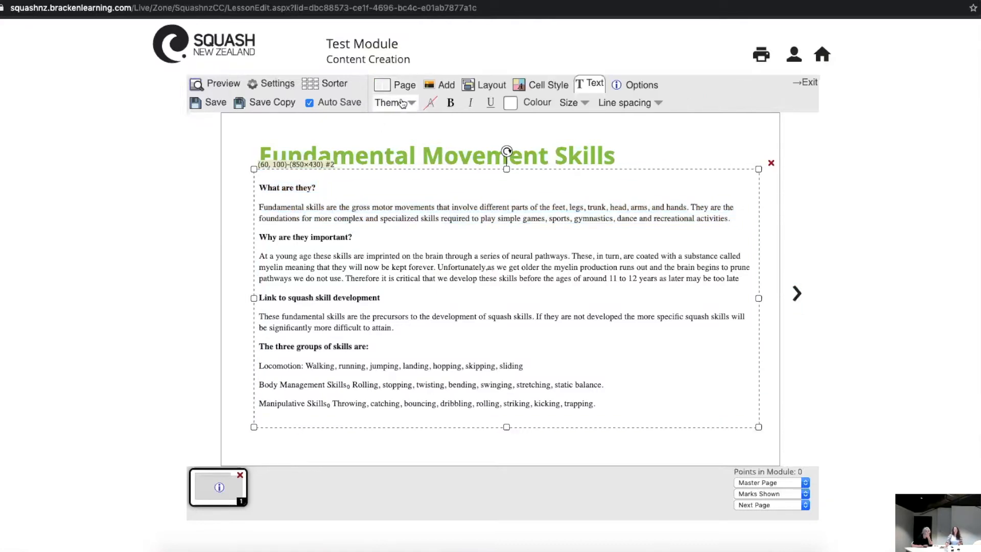
Step: Add a blank page and paste the copied "What are they?" text into a new text cell on it
{"action": "left_click", "coordinate": [400, 85]}
{"action": "left_click", "coordinate": [396, 102]}
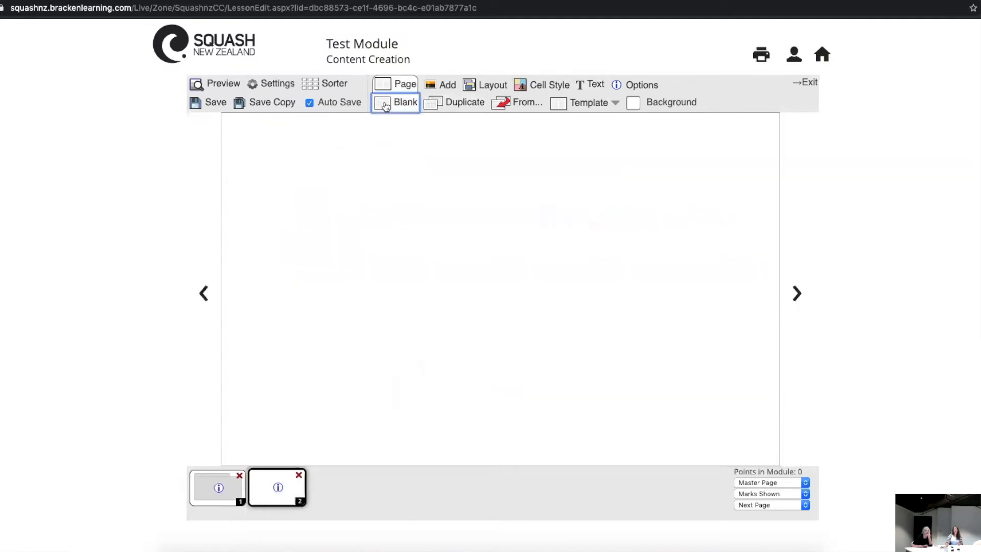
{"action": "double_click", "coordinate": [323, 246]}
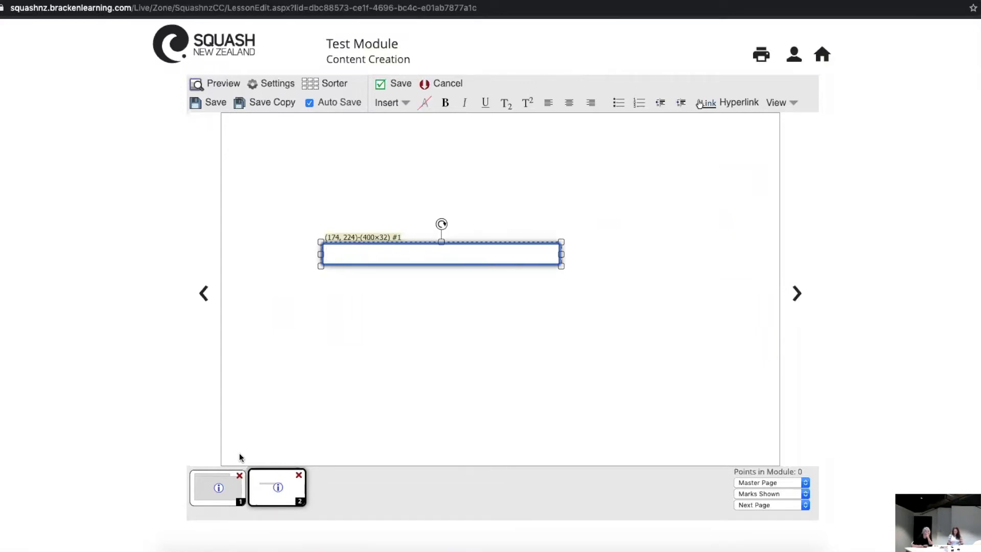
{"action": "key", "text": "super+v"}
{"action": "left_click", "coordinate": [621, 329]}
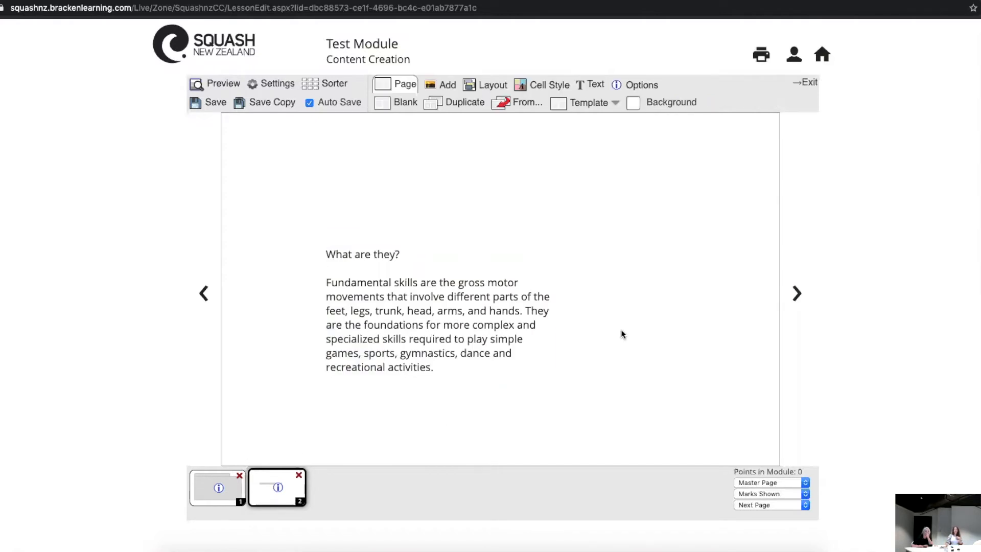
Step: Compare the text layout on page 1 with the pasted text on page 2
{"action": "left_click", "coordinate": [471, 326]}
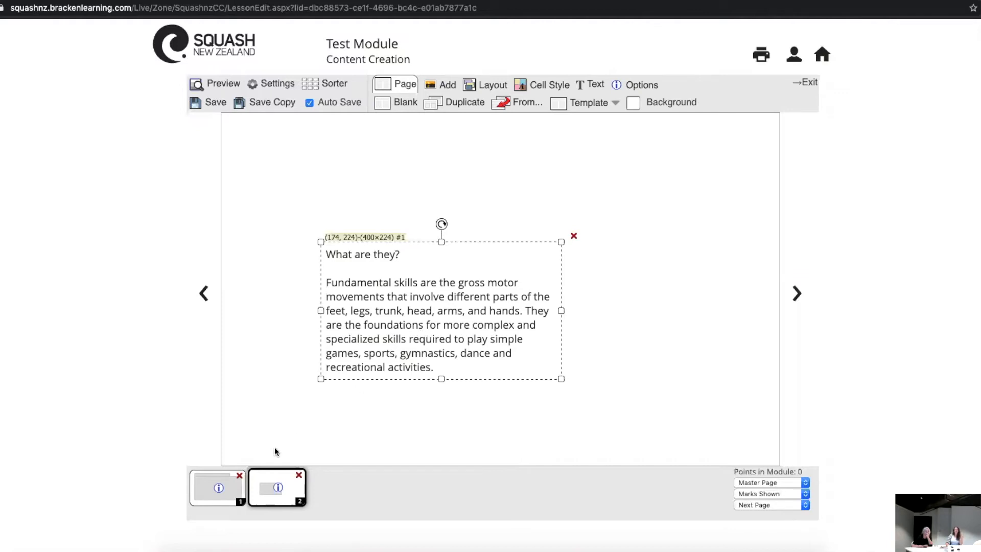
{"action": "left_click", "coordinate": [208, 488]}
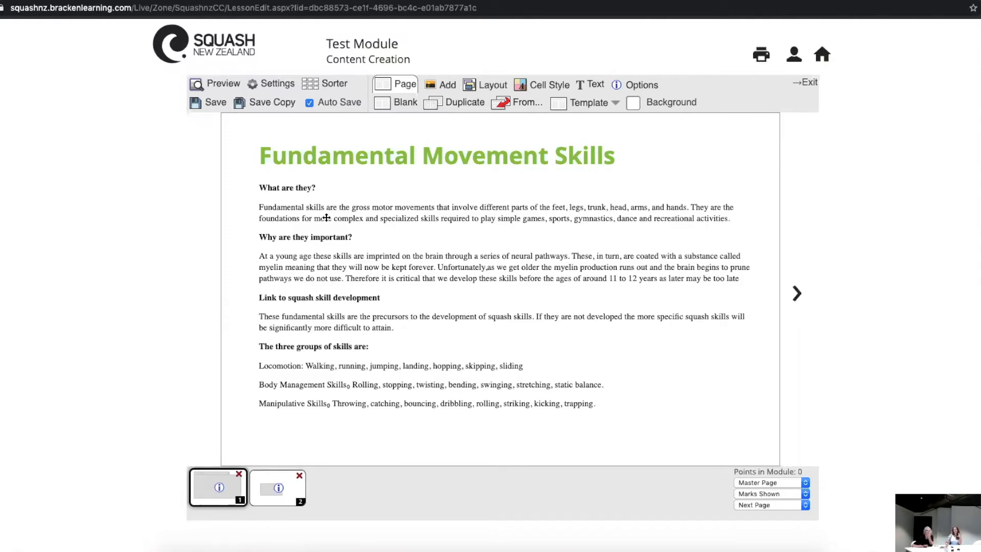
{"action": "left_click", "coordinate": [454, 256]}
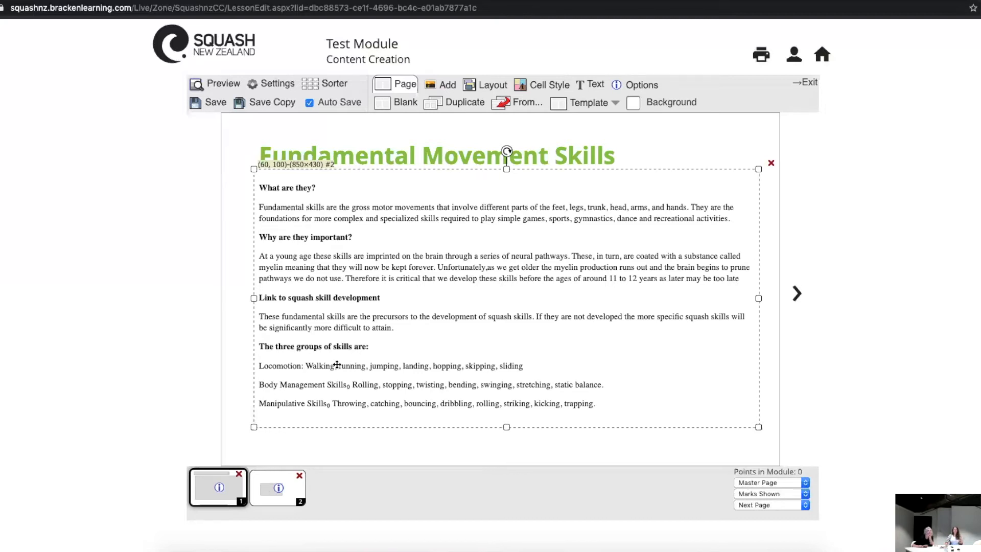
{"action": "left_click", "coordinate": [273, 493]}
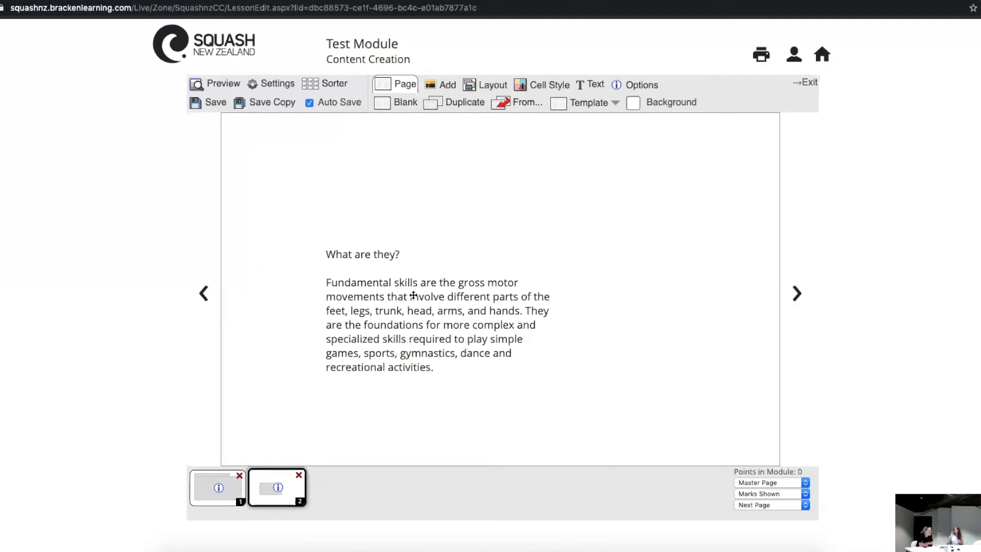
{"action": "left_click", "coordinate": [212, 491]}
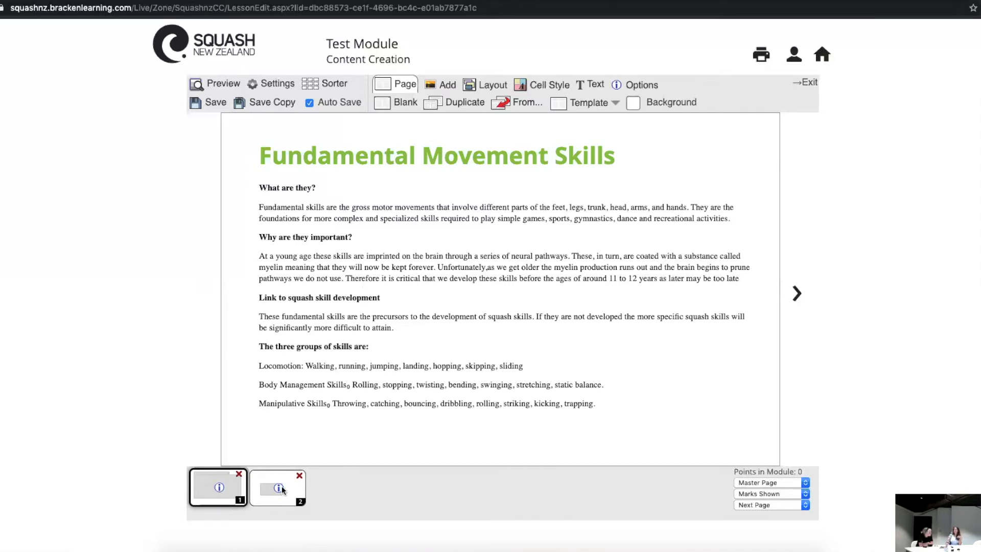
{"action": "left_click", "coordinate": [323, 295]}
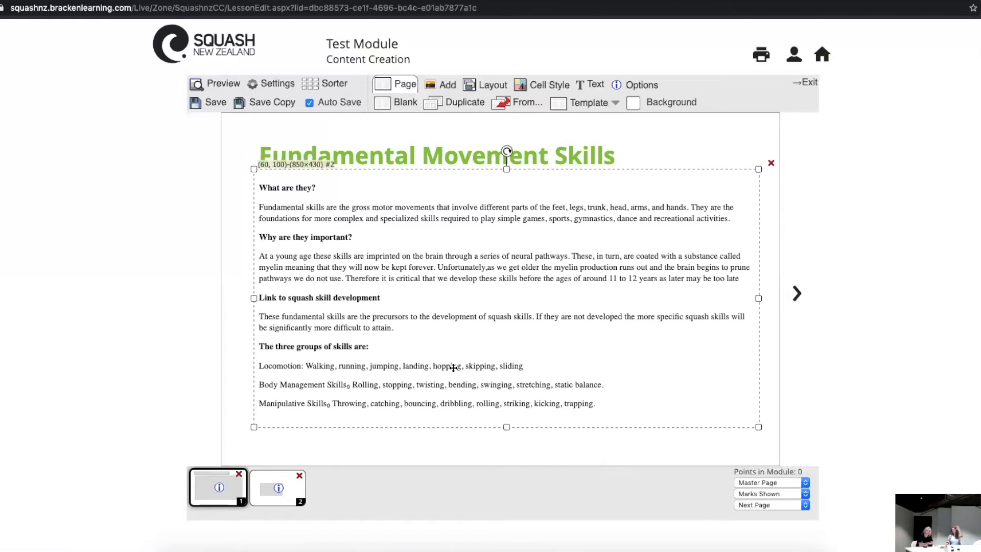
Step: View the text theme styles available for the "Fundamental Movement Skills" title on page 1
{"action": "left_click", "coordinate": [428, 158]}
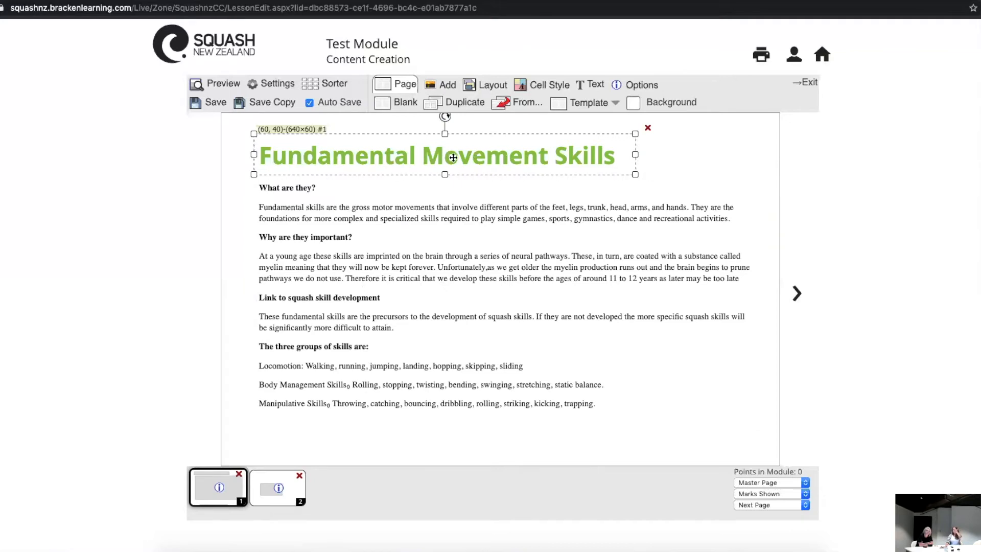
{"action": "left_click", "coordinate": [591, 84]}
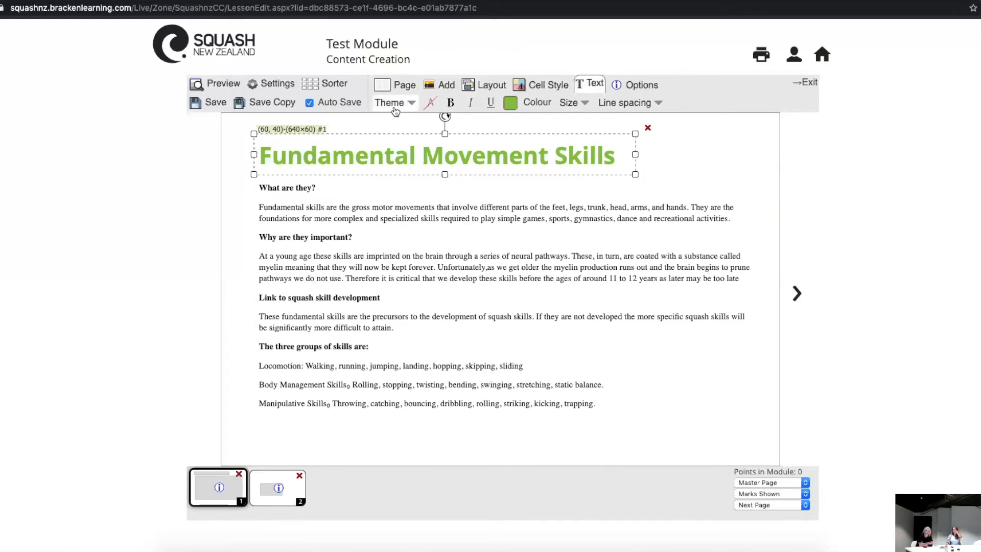
{"action": "left_click", "coordinate": [397, 103]}
{"action": "left_click", "coordinate": [399, 104]}
{"action": "left_click", "coordinate": [408, 105]}
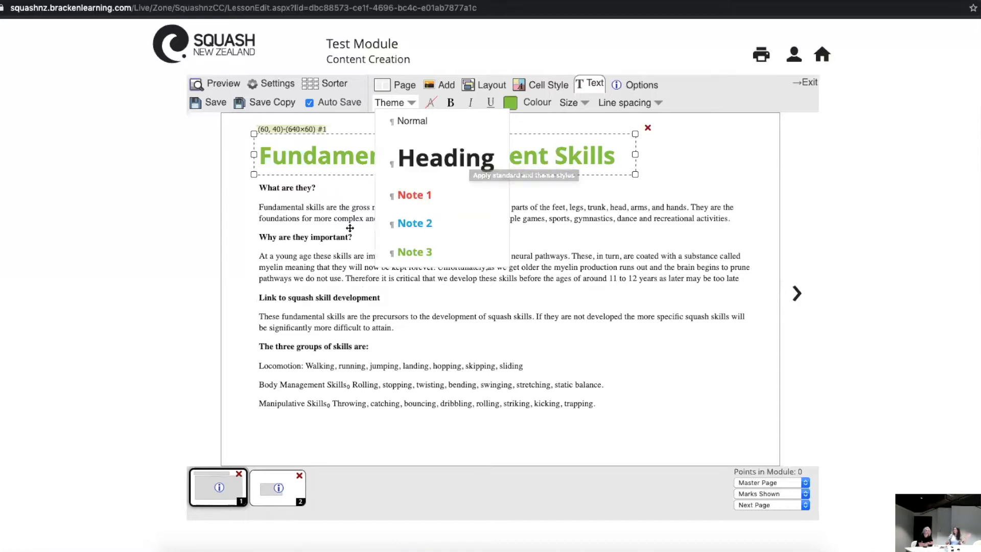
{"action": "left_click", "coordinate": [554, 337]}
{"action": "left_click", "coordinate": [236, 351]}
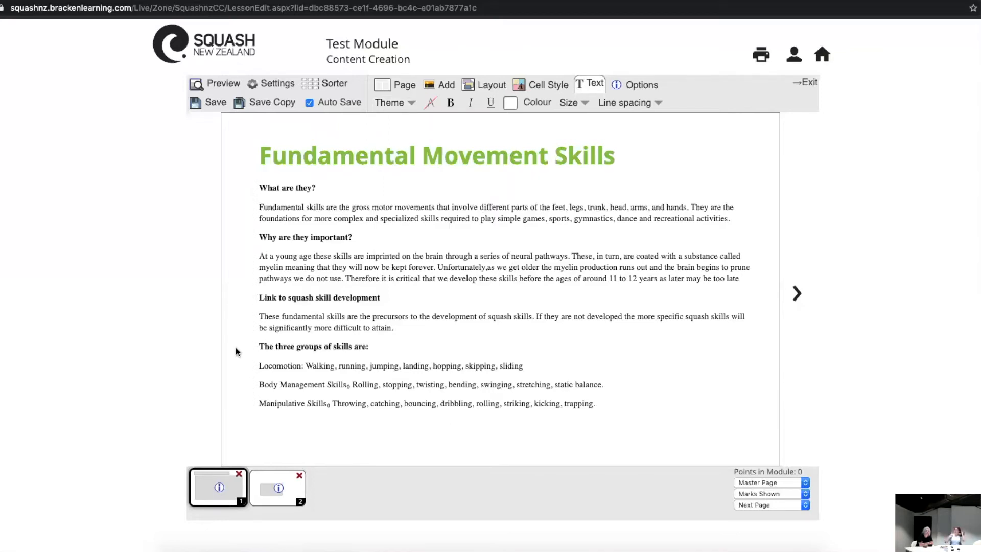
Step: Cut the "What are they?" heading out of the page 2 text cell and remove the blank line it leaves
{"action": "left_click", "coordinate": [287, 487]}
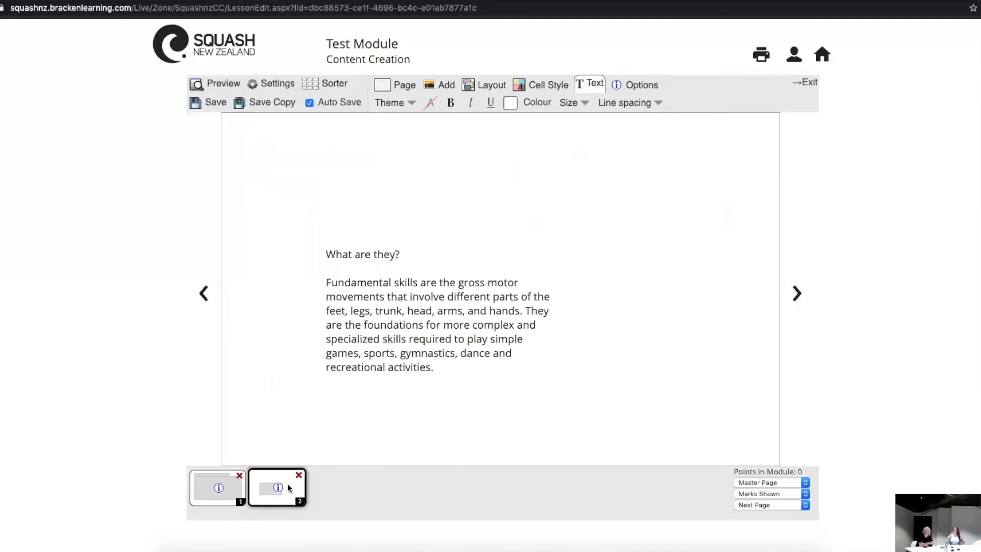
{"action": "left_click", "coordinate": [222, 489]}
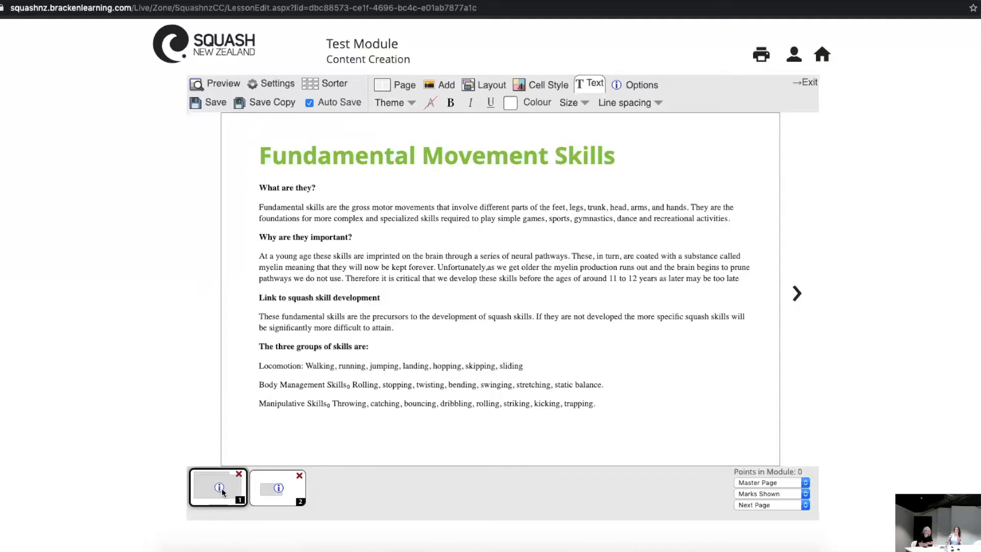
{"action": "left_click", "coordinate": [263, 501]}
{"action": "left_click", "coordinate": [424, 329]}
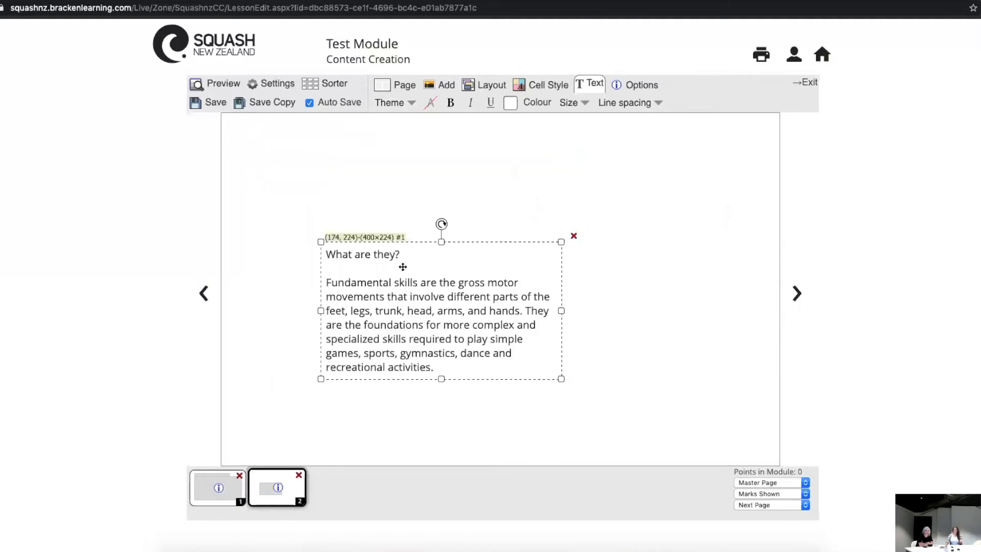
{"action": "double_click", "coordinate": [391, 257]}
{"action": "left_click_drag", "start_coordinate": [423, 254], "coordinate": [264, 250]}
{"action": "key", "text": "super+c"}
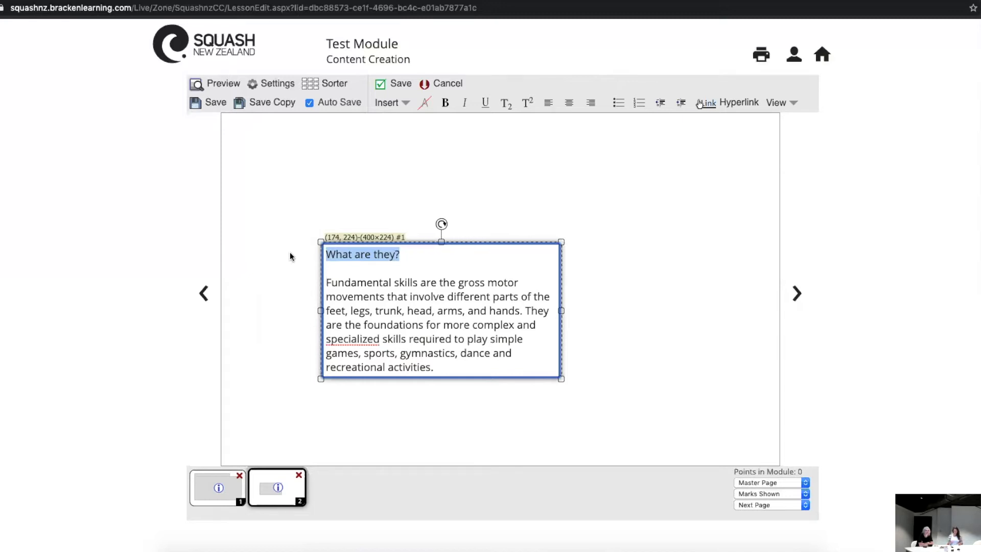
{"action": "key", "text": "BackSpace"}
{"action": "key", "text": "Down"}
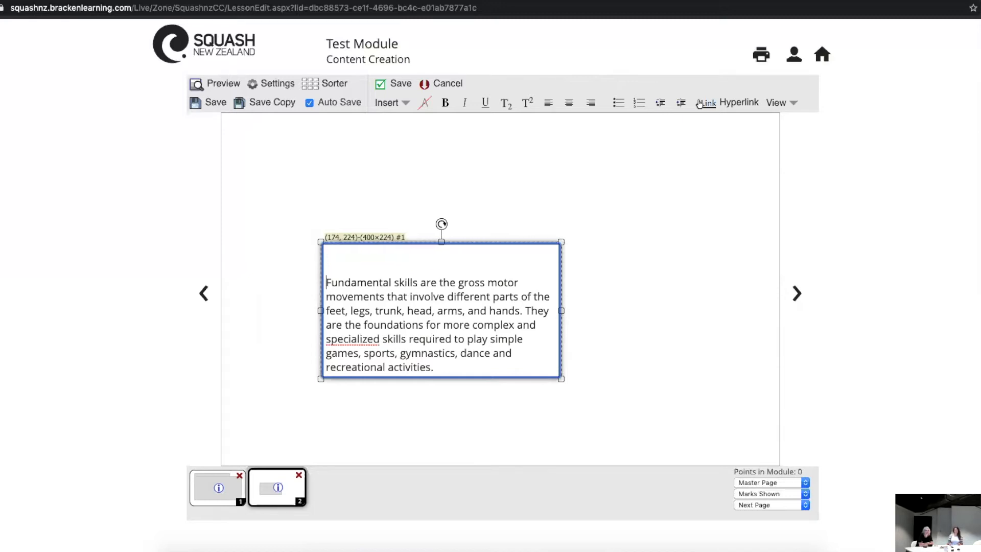
{"action": "key", "text": "BackSpace"}
Step: Paste the cut "What are they?" heading into a new text cell above the paragraph
{"action": "left_click", "coordinate": [293, 175]}
{"action": "left_click", "coordinate": [292, 174]}
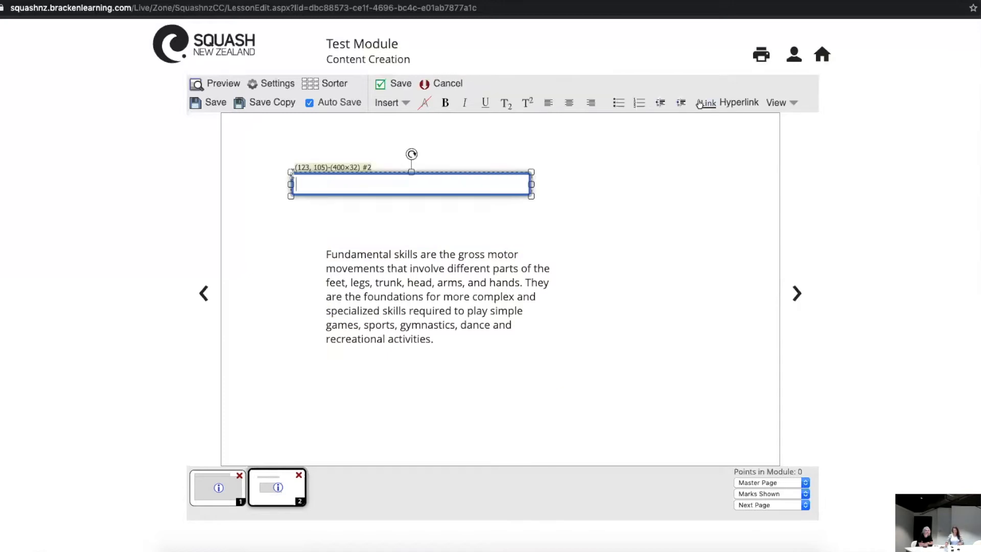
{"action": "key", "text": "super+v"}
{"action": "left_click", "coordinate": [537, 230]}
Step: Move the heading cell to (60, 60) and place the paragraph cell left-aligned directly beneath it
{"action": "left_click", "coordinate": [364, 182]}
{"action": "left_click_drag", "start_coordinate": [363, 181], "coordinate": [340, 157]}
{"action": "left_click_drag", "start_coordinate": [429, 276], "coordinate": [359, 217]}
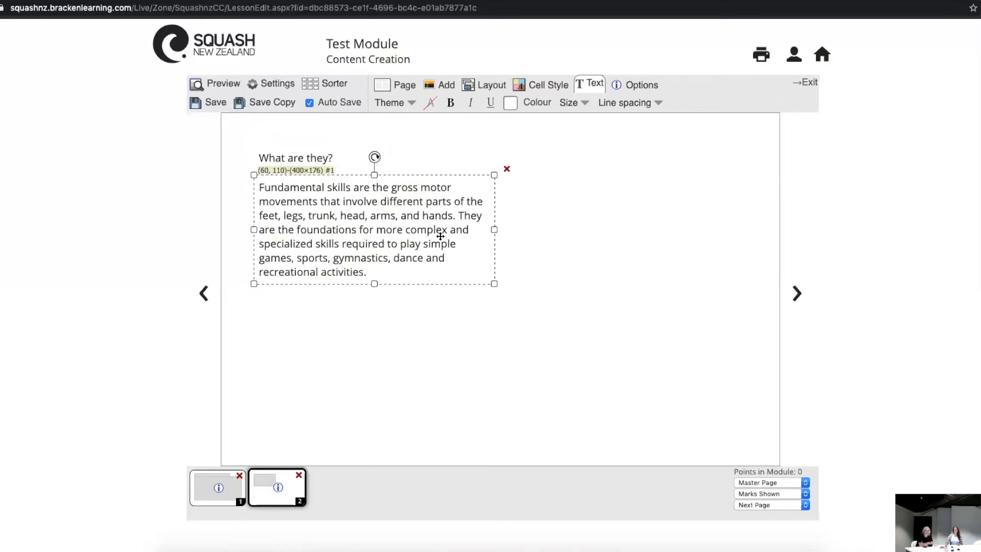
Step: Apply the Heading theme style to the "What are they?" cell
{"action": "left_click", "coordinate": [325, 159]}
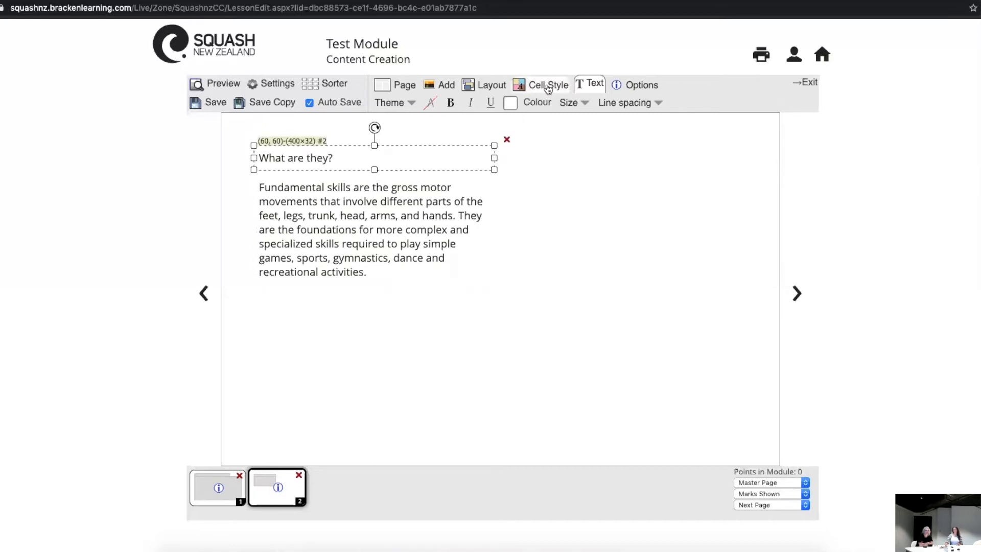
{"action": "left_click", "coordinate": [395, 102]}
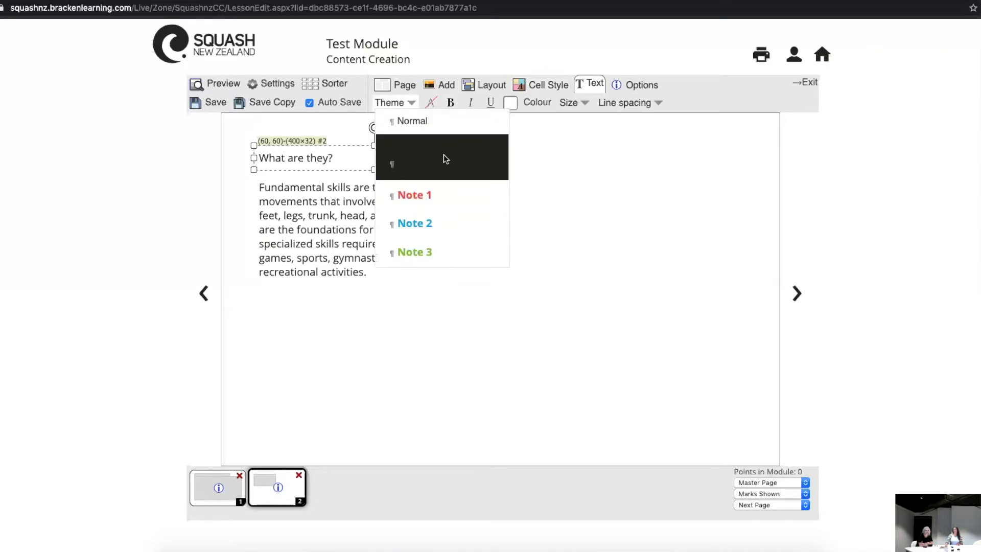
{"action": "left_click", "coordinate": [435, 170]}
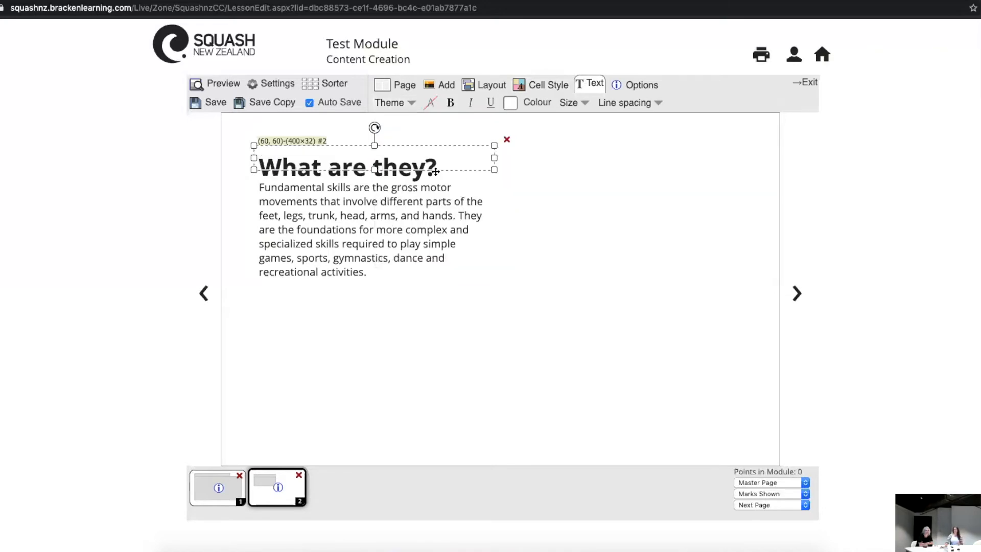
Step: Move the paragraph cell down to (60, 140) and enlarge the heading cell to 400×60
{"action": "left_click", "coordinate": [417, 216]}
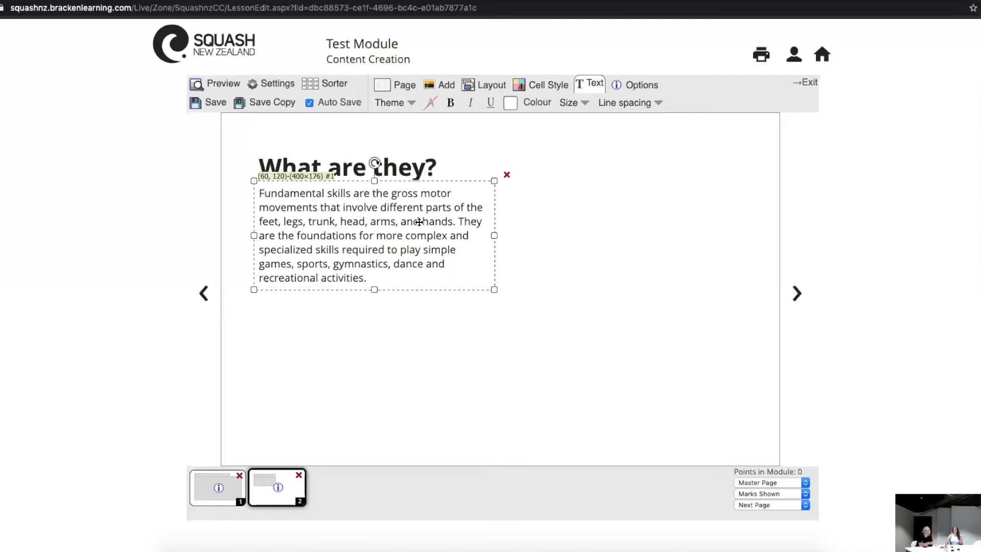
{"action": "left_click", "coordinate": [398, 105]}
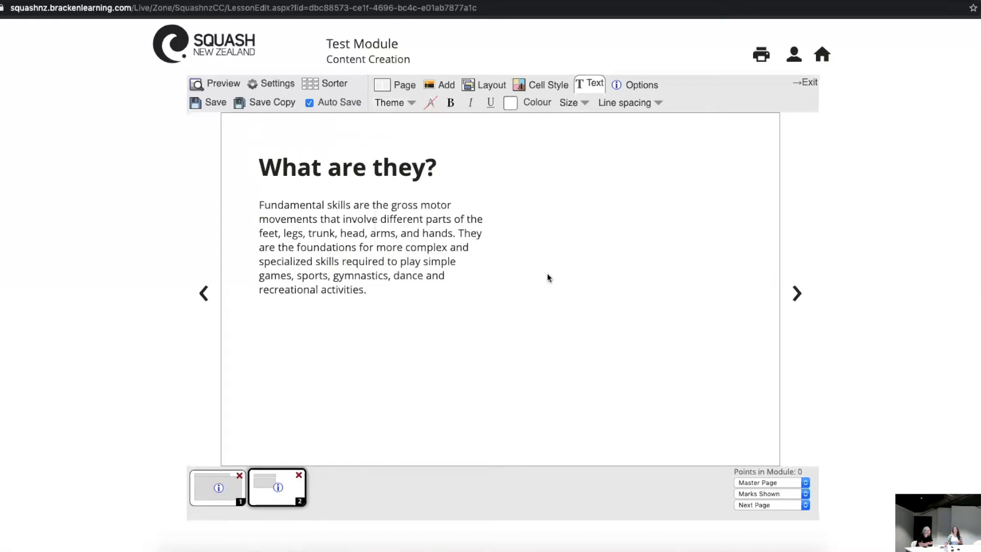
{"action": "left_click", "coordinate": [384, 160]}
{"action": "left_click_drag", "start_coordinate": [375, 169], "coordinate": [375, 186]}
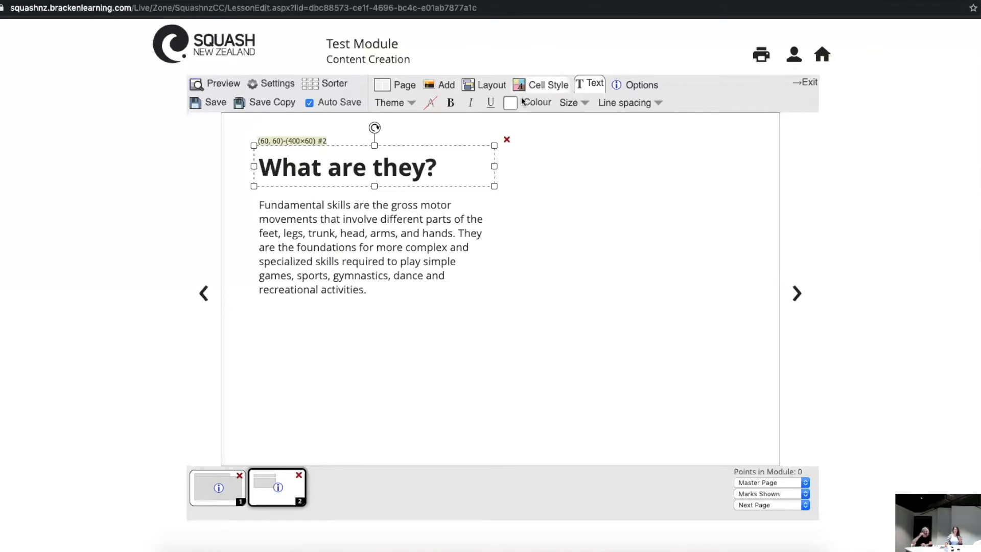
Step: Set the "What are they?" heading cell as the slide title of page 2
{"action": "left_click", "coordinate": [561, 86]}
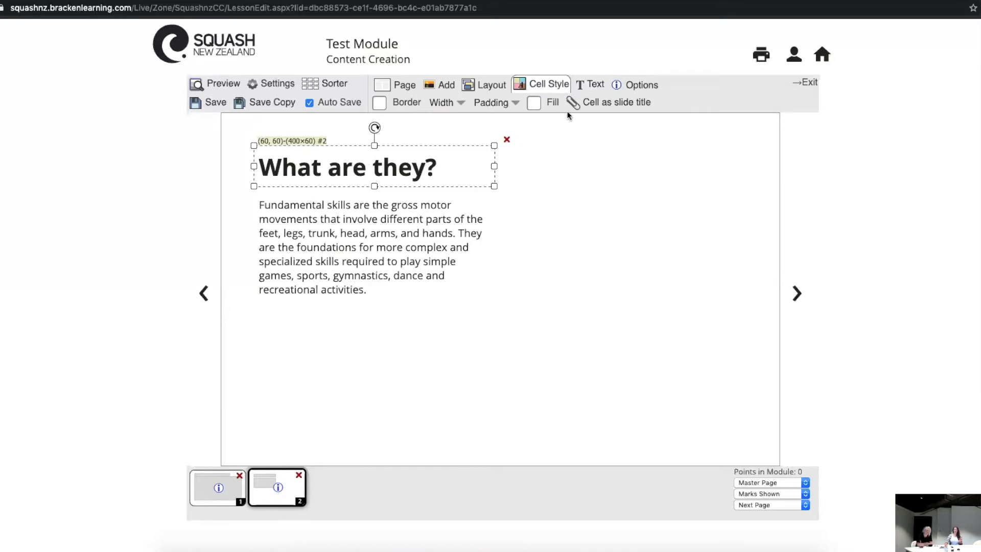
{"action": "left_click", "coordinate": [609, 107]}
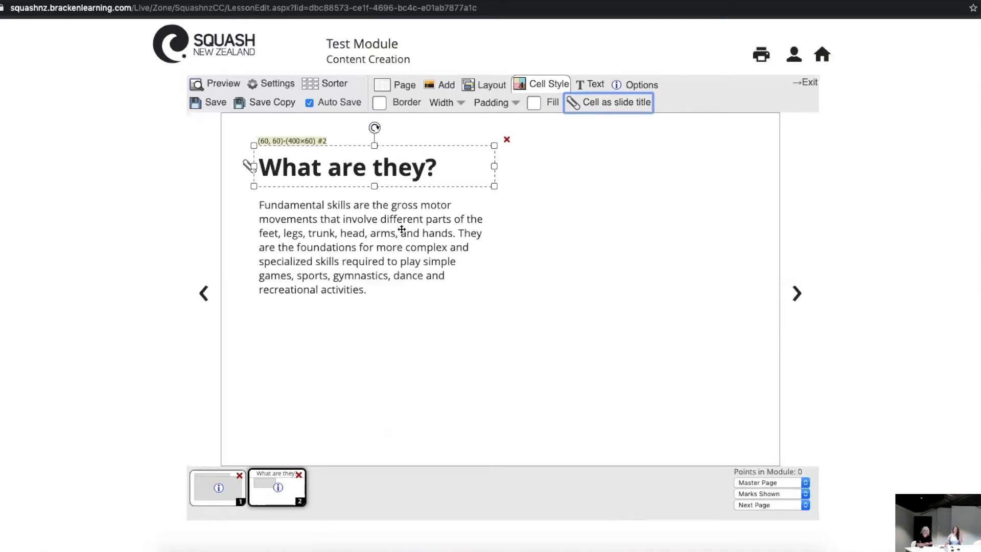
Step: Resize the paragraph cell below the heading to 800×120
{"action": "left_click", "coordinate": [395, 258]}
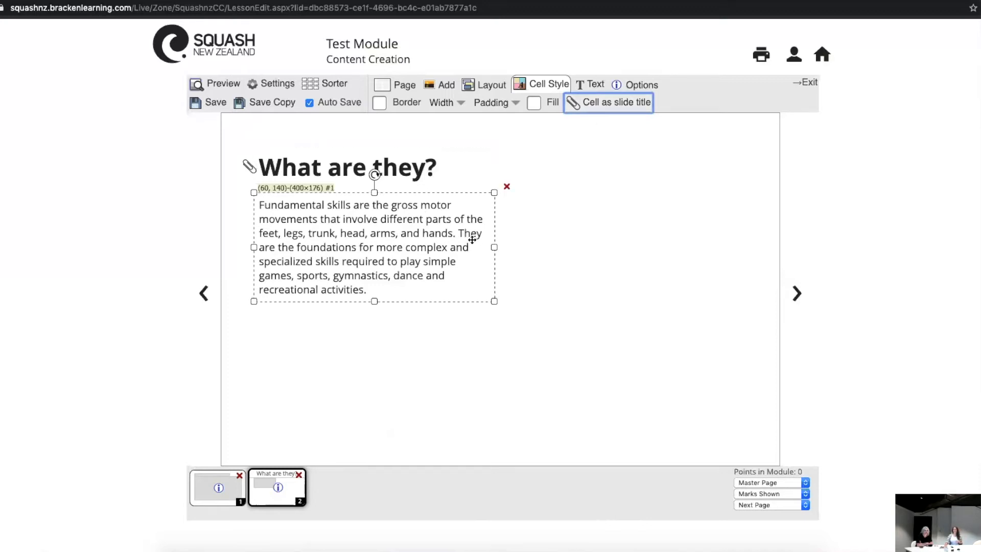
{"action": "left_click", "coordinate": [567, 245]}
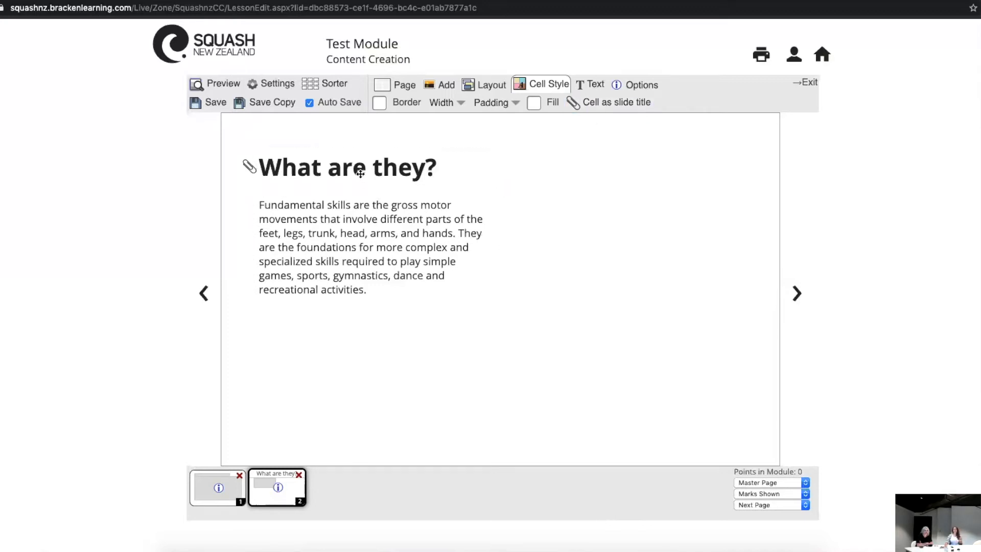
{"action": "left_click", "coordinate": [369, 244]}
{"action": "left_click_drag", "start_coordinate": [494, 248], "coordinate": [726, 241]}
{"action": "left_click_drag", "start_coordinate": [493, 304], "coordinate": [493, 268]}
Step: Bold the first sentence of the paragraph, "Fundamental skills are the gross motor movements… arms, and hands."
{"action": "left_click", "coordinate": [429, 244]}
{"action": "left_click", "coordinate": [425, 219]}
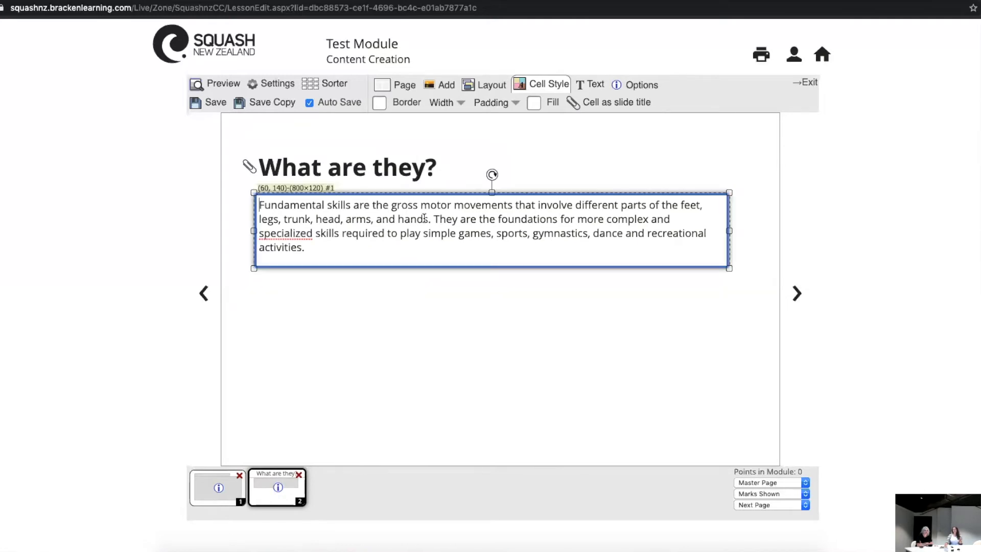
{"action": "left_click", "coordinate": [324, 217]}
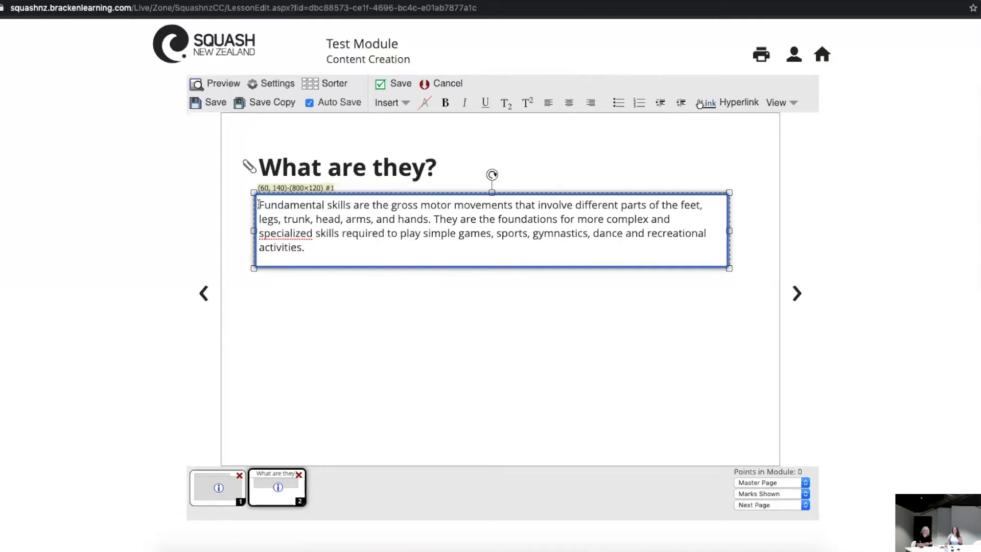
{"action": "left_click_drag", "start_coordinate": [414, 207], "coordinate": [433, 222]}
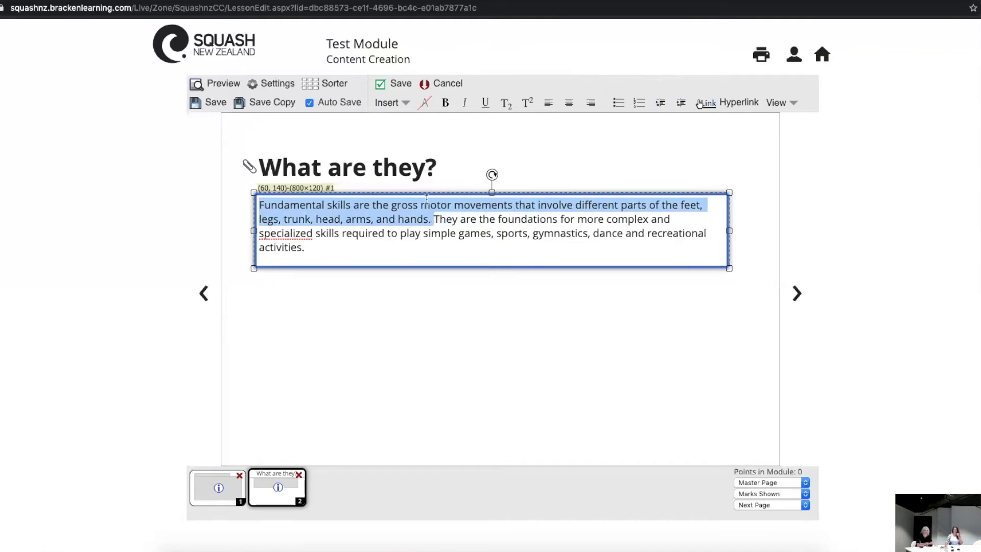
{"action": "left_click", "coordinate": [444, 104]}
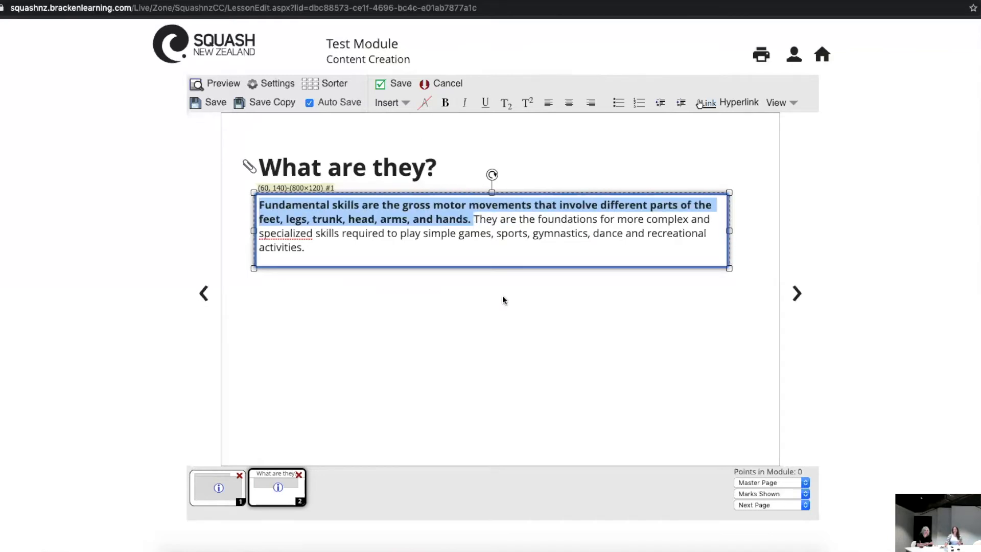
{"action": "left_click", "coordinate": [538, 323]}
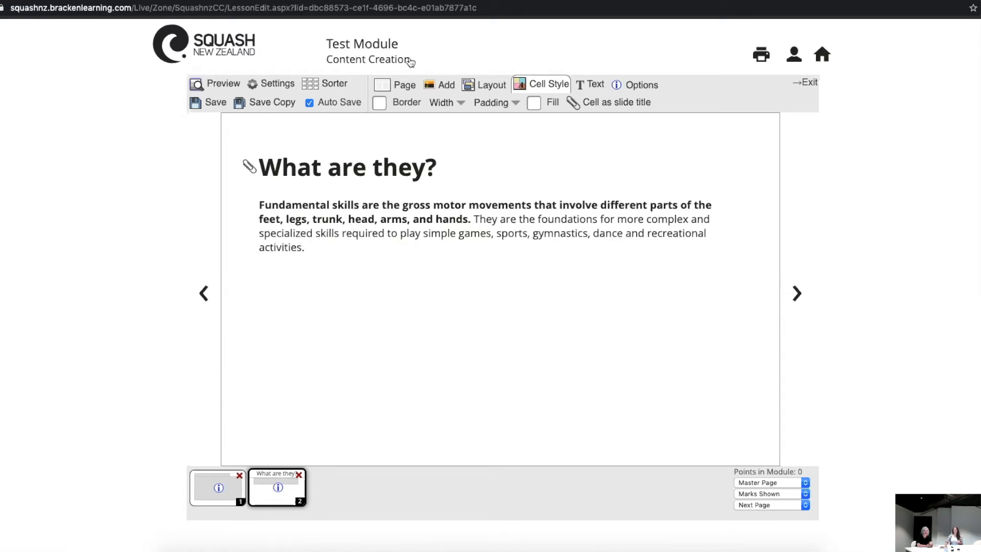
Step: Switch to the ACT Health Fundamental Movement Skills page and open its "Kids at Play" teaching summary video on Vimeo
{"action": "left_click", "coordinate": [209, 1]}
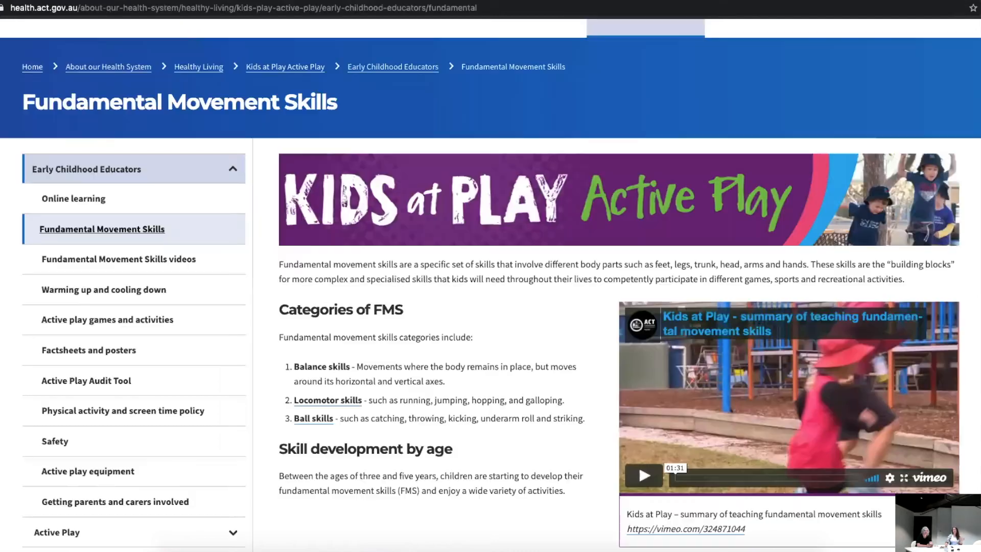
{"action": "scroll", "coordinate": [529, 302], "scroll_direction": "down", "scroll_amount": 1}
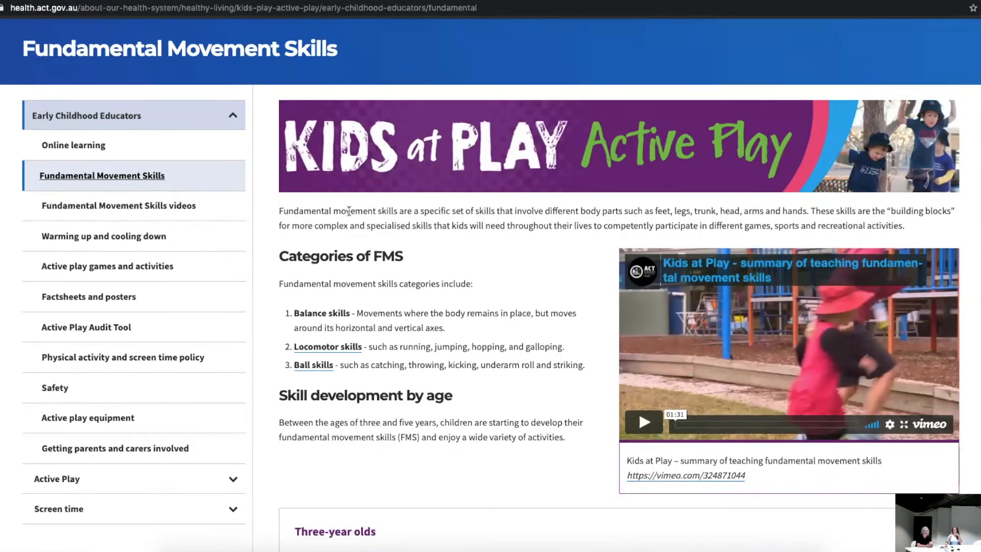
{"action": "scroll", "coordinate": [286, 133], "scroll_direction": "up", "scroll_amount": 2}
{"action": "scroll", "coordinate": [119, 67], "scroll_direction": "up", "scroll_amount": 1}
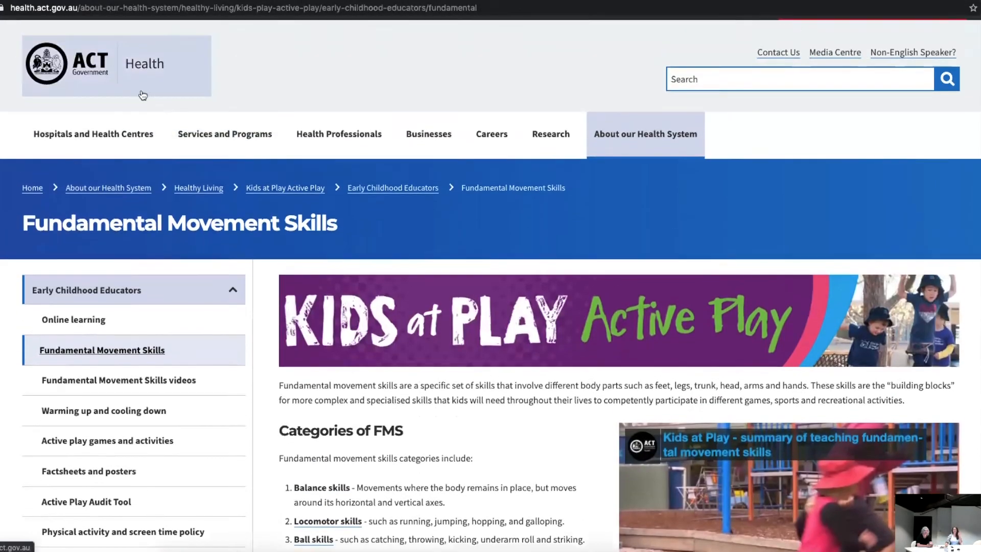
{"action": "scroll", "coordinate": [553, 349], "scroll_direction": "down", "scroll_amount": 2}
{"action": "scroll", "coordinate": [552, 348], "scroll_direction": "down", "scroll_amount": 2}
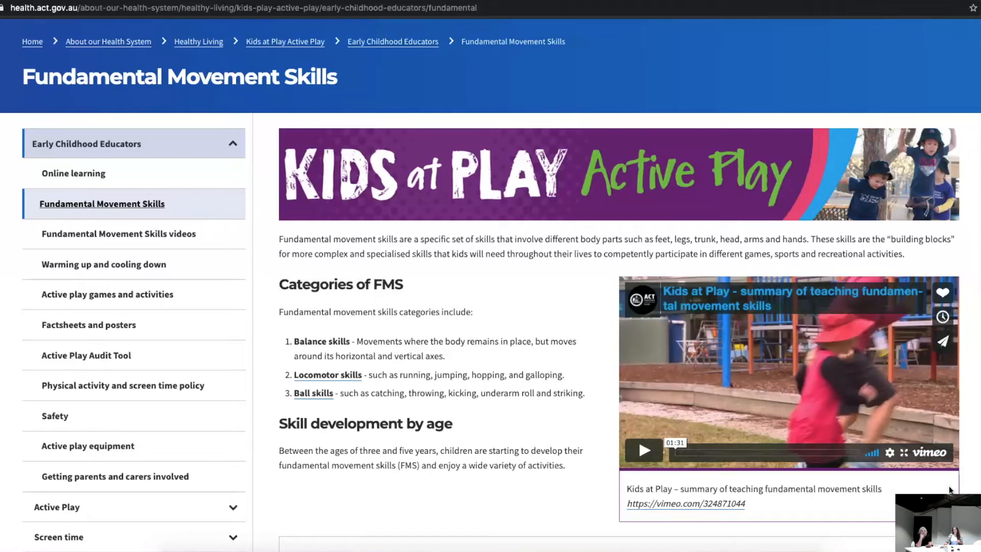
{"action": "left_click", "coordinate": [926, 456]}
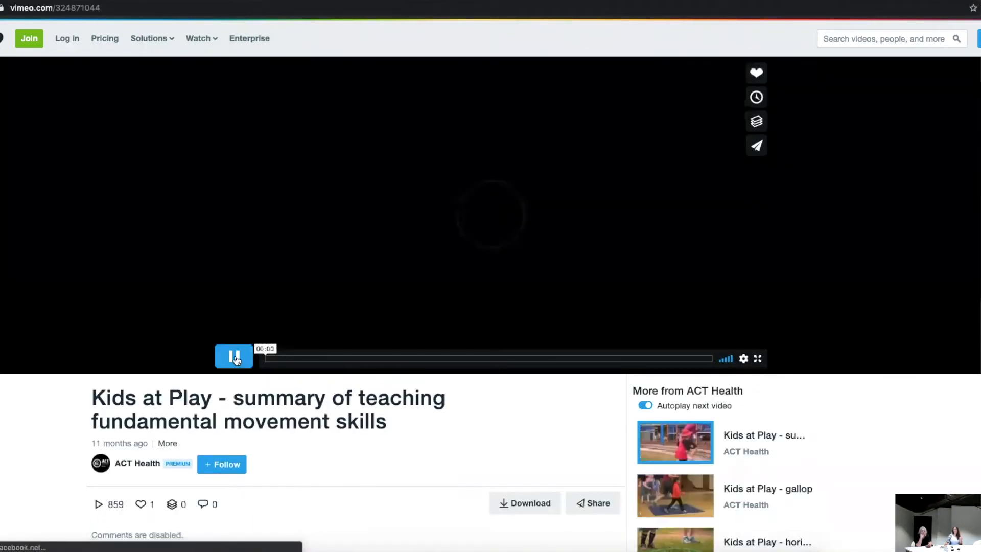
Step: Pause the Vimeo video and copy its web address
{"action": "left_click", "coordinate": [235, 358]}
{"action": "left_click", "coordinate": [121, 8]}
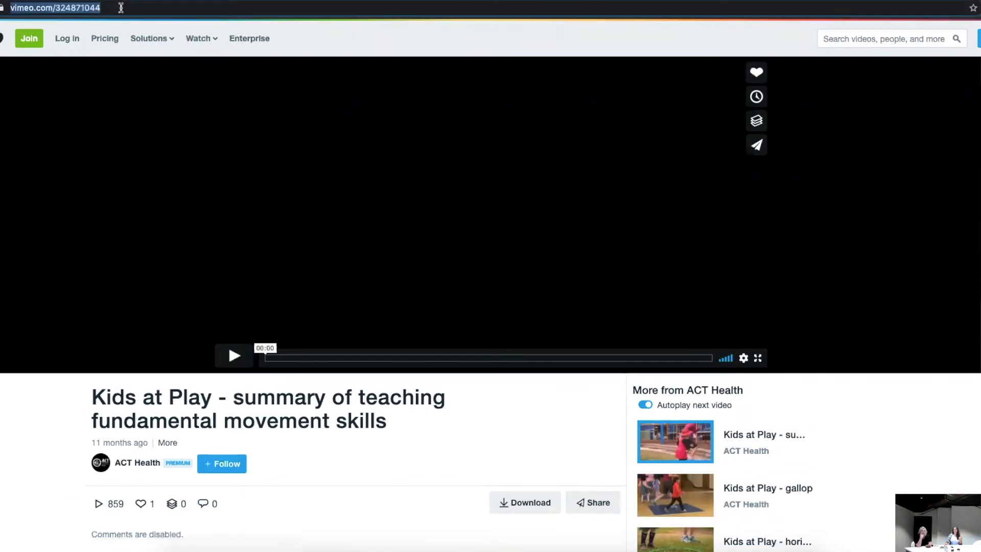
{"action": "right_click", "coordinate": [73, 7]}
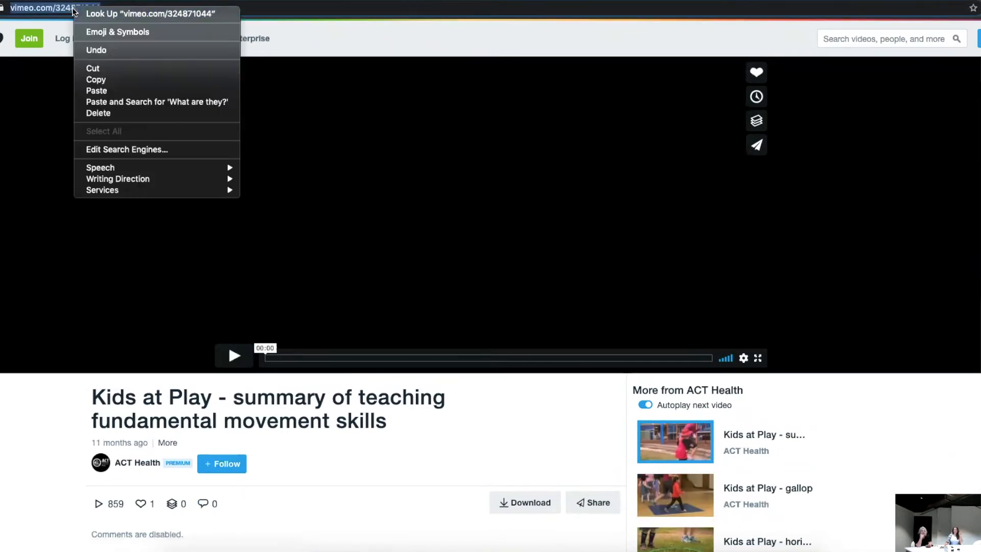
{"action": "left_click", "coordinate": [125, 79]}
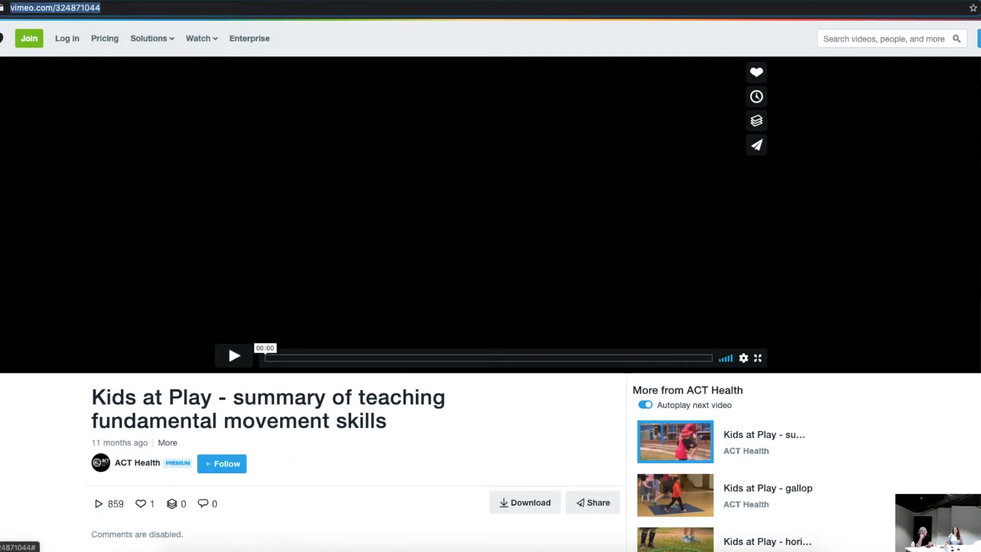
{"action": "key", "text": "ctrl+shift+Tab"}
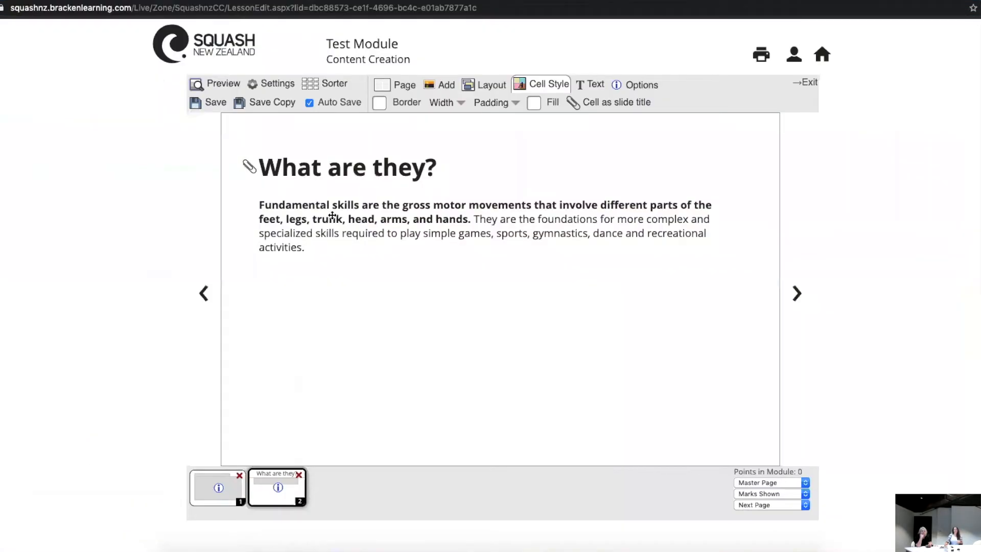
{"action": "left_click", "coordinate": [446, 88]}
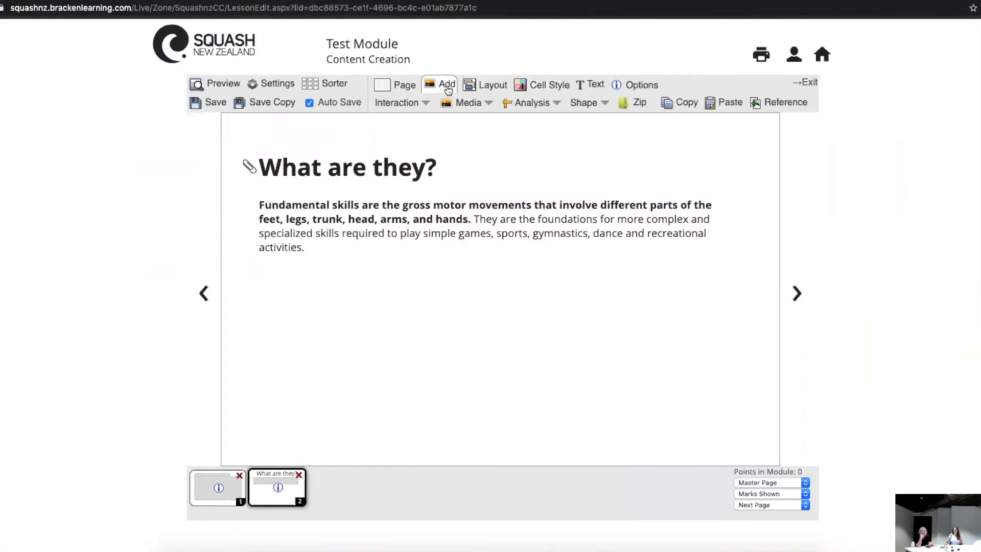
{"action": "left_click", "coordinate": [466, 105]}
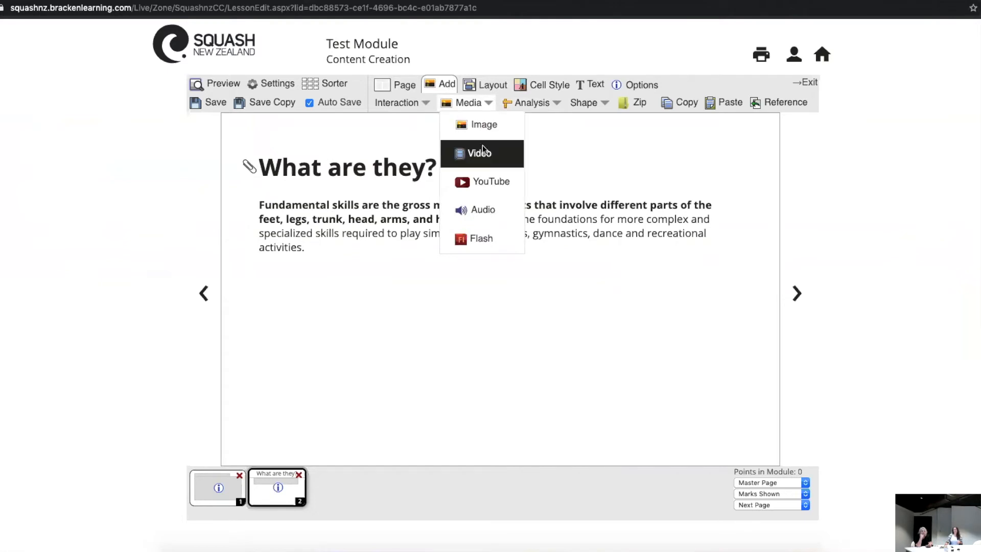
{"action": "left_click", "coordinate": [487, 183]}
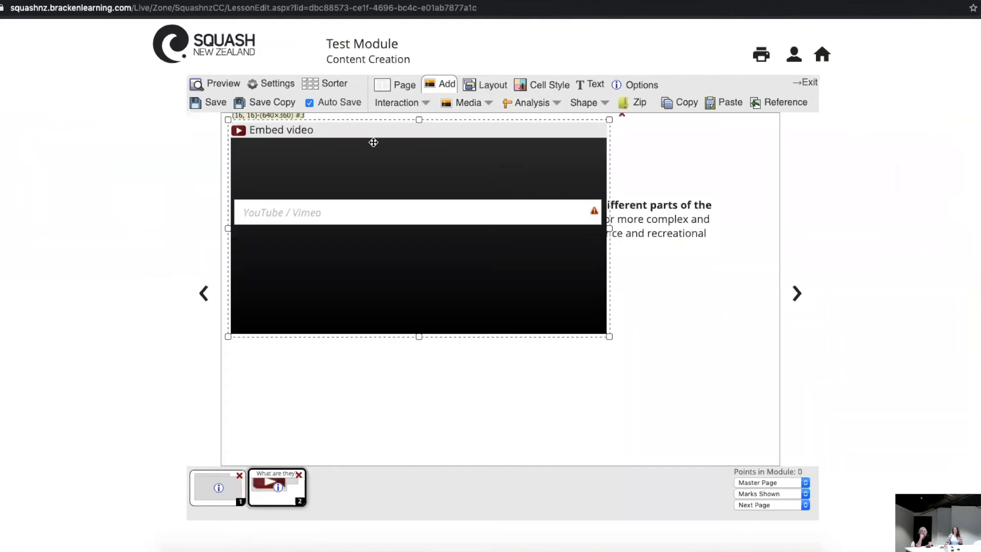
{"action": "right_click", "coordinate": [305, 212]}
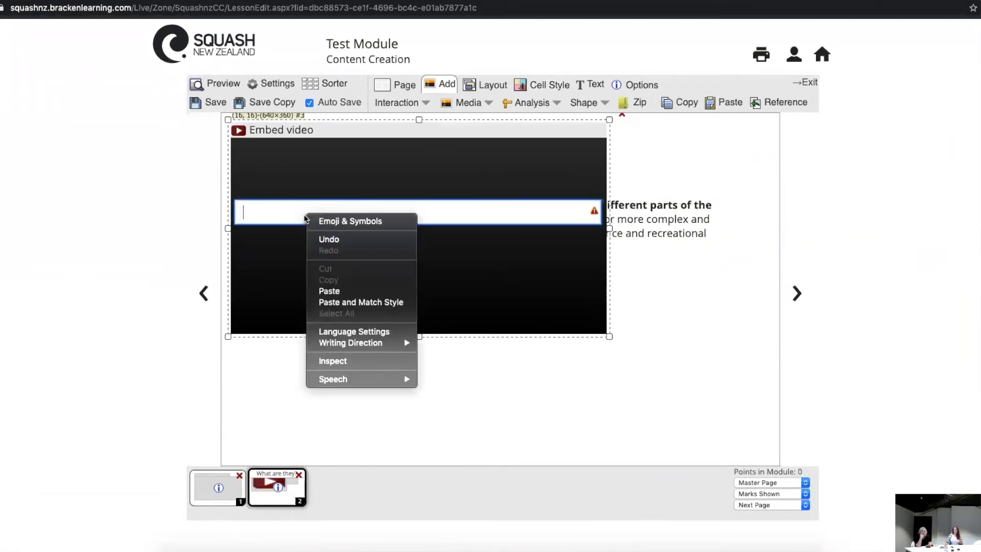
{"action": "left_click", "coordinate": [330, 291]}
Step: Move the embedded video cell to (260, 180), then save the module and preview the page
{"action": "left_click_drag", "start_coordinate": [359, 130], "coordinate": [501, 227]}
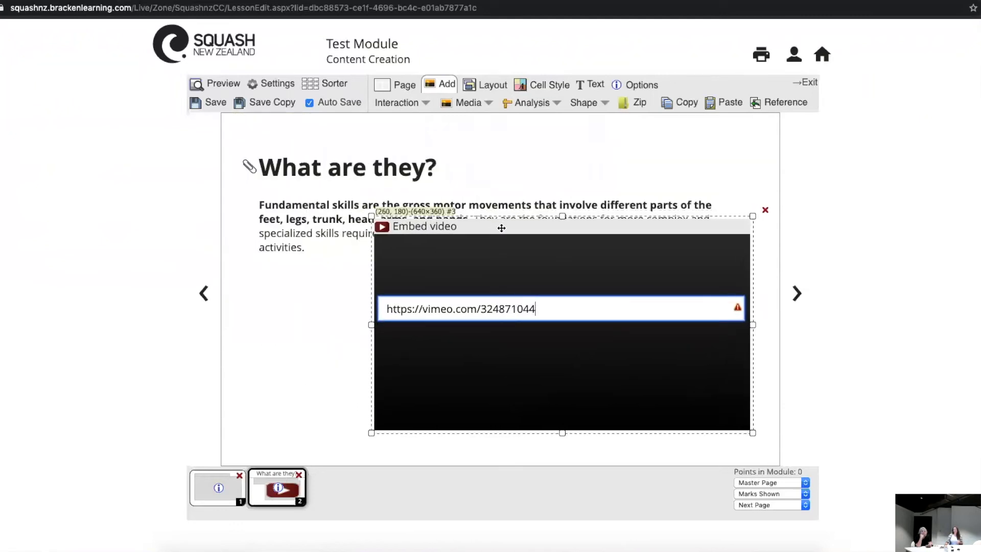
{"action": "left_click", "coordinate": [208, 103]}
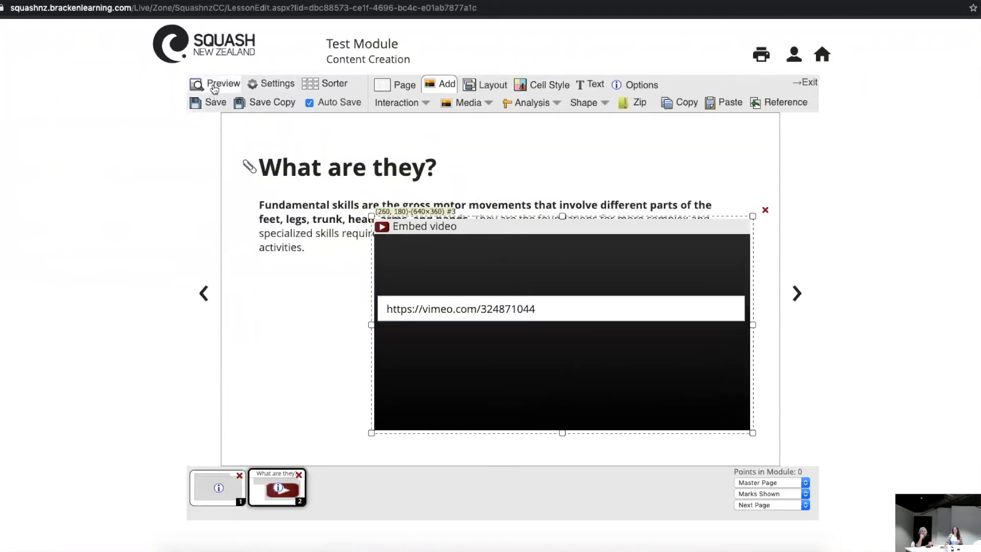
{"action": "left_click", "coordinate": [214, 87]}
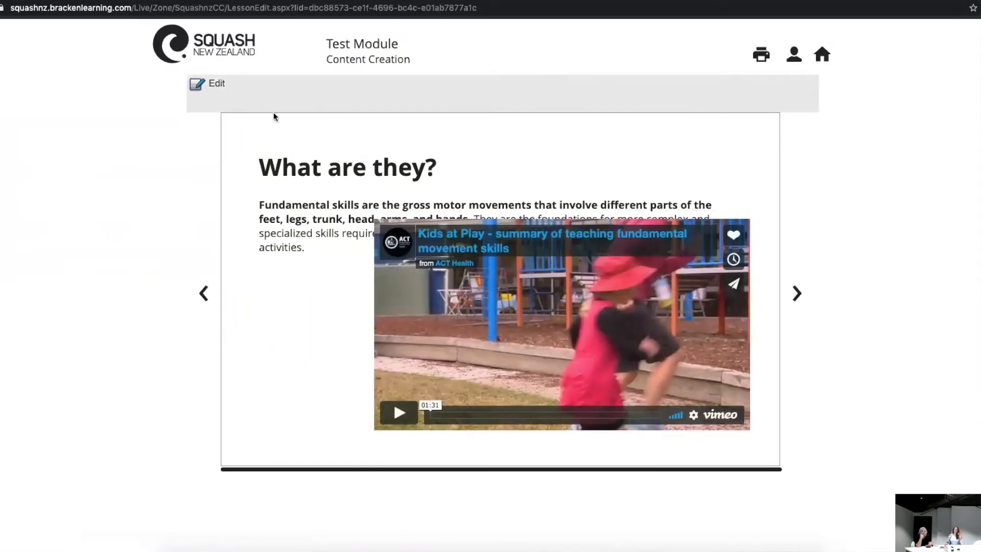
{"action": "left_click", "coordinate": [206, 84]}
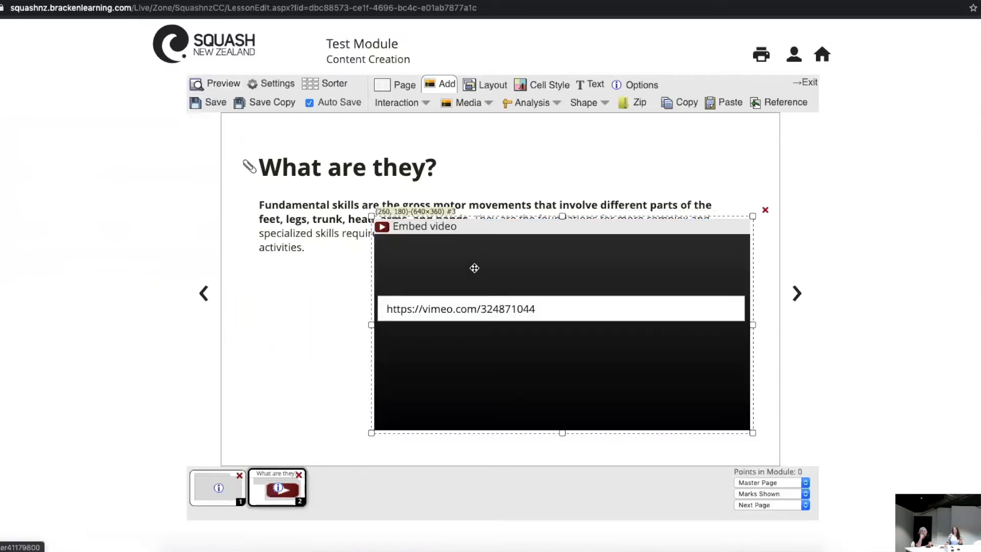
Step: Shrink the embedded video cell to 530×300 and place it at (220, 260) below the paragraph
{"action": "left_click_drag", "start_coordinate": [373, 218], "coordinate": [439, 273]}
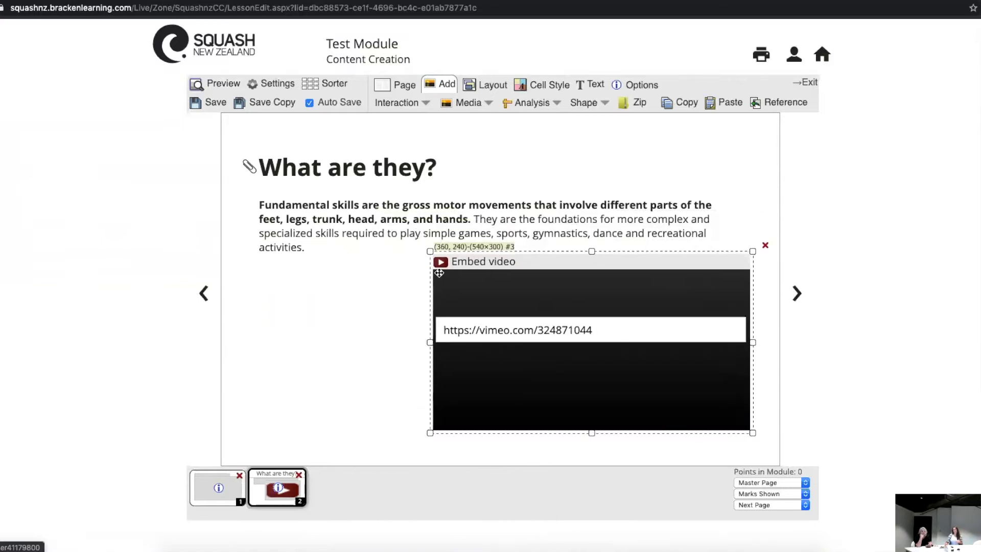
{"action": "left_click_drag", "start_coordinate": [503, 265], "coordinate": [420, 282]}
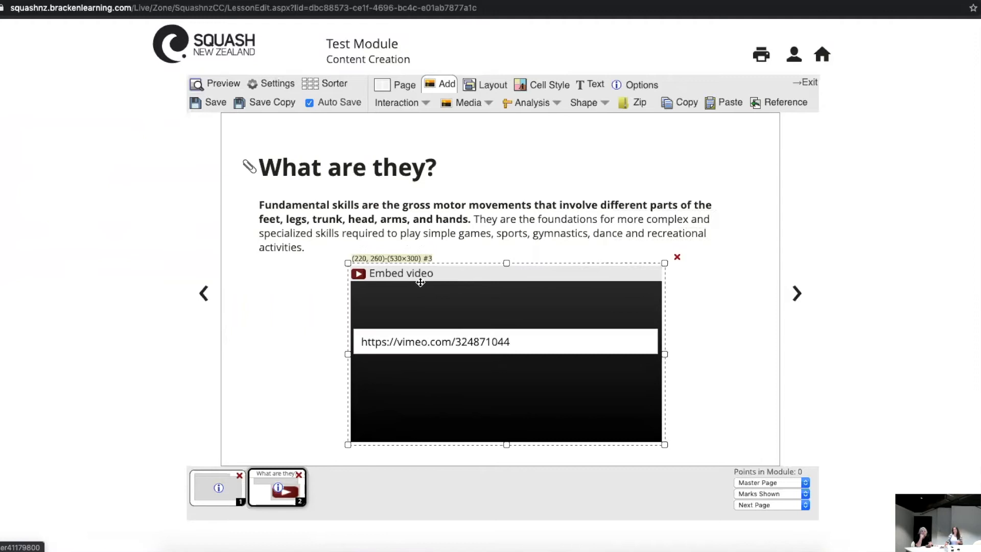
Step: Widen the paragraph cell to 830×120 and raise the video cell to (220, 250)
{"action": "left_click", "coordinate": [561, 231]}
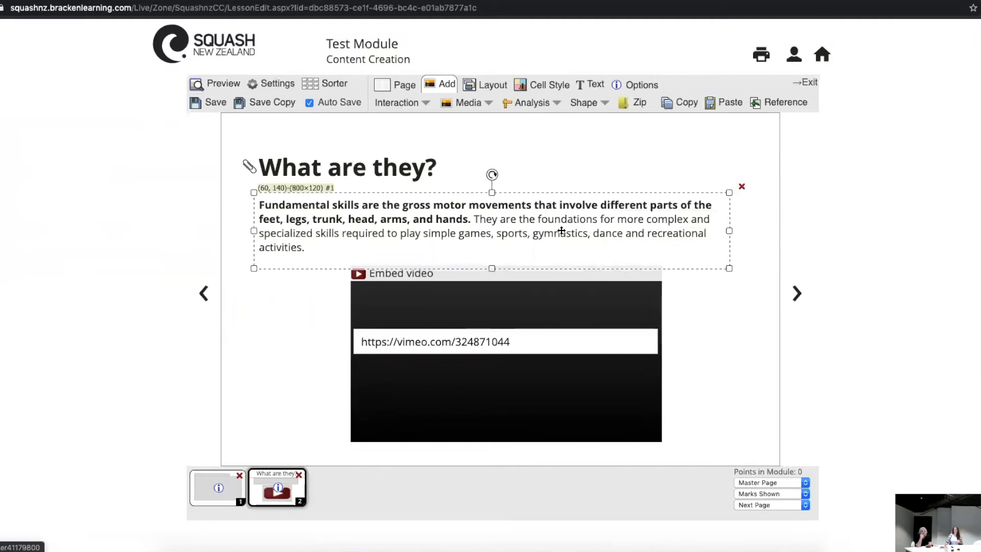
{"action": "left_click_drag", "start_coordinate": [729, 230], "coordinate": [746, 231]}
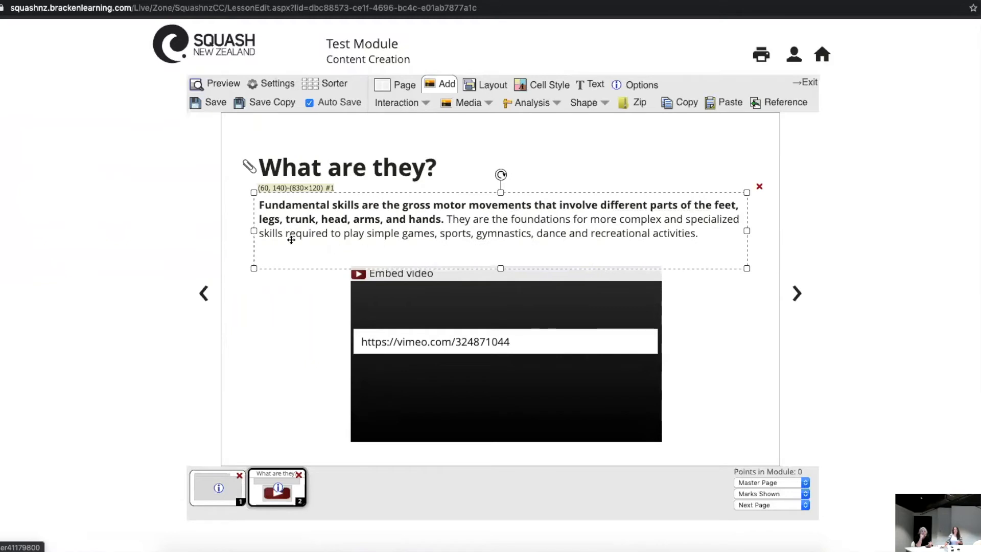
{"action": "left_click", "coordinate": [272, 338]}
{"action": "left_click", "coordinate": [488, 286]}
{"action": "left_click_drag", "start_coordinate": [487, 286], "coordinate": [487, 280]}
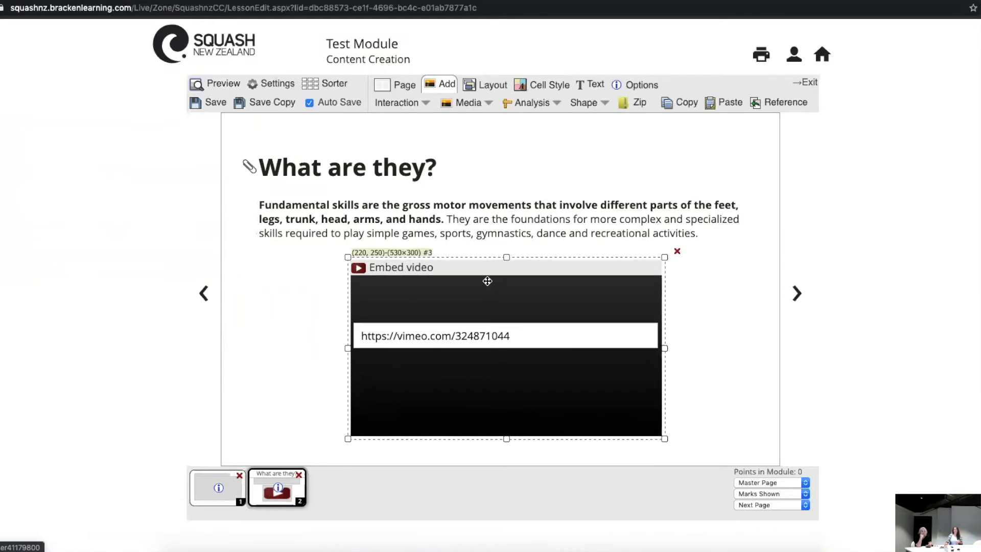
Step: Preview the "What are they?" page with its embedded video and return to editing
{"action": "left_click", "coordinate": [299, 317]}
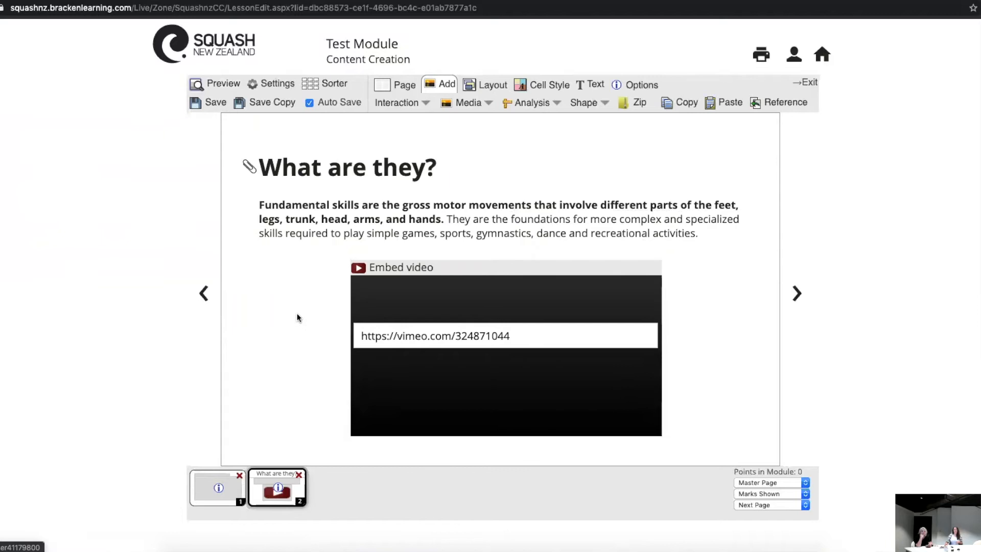
{"action": "left_click", "coordinate": [217, 85]}
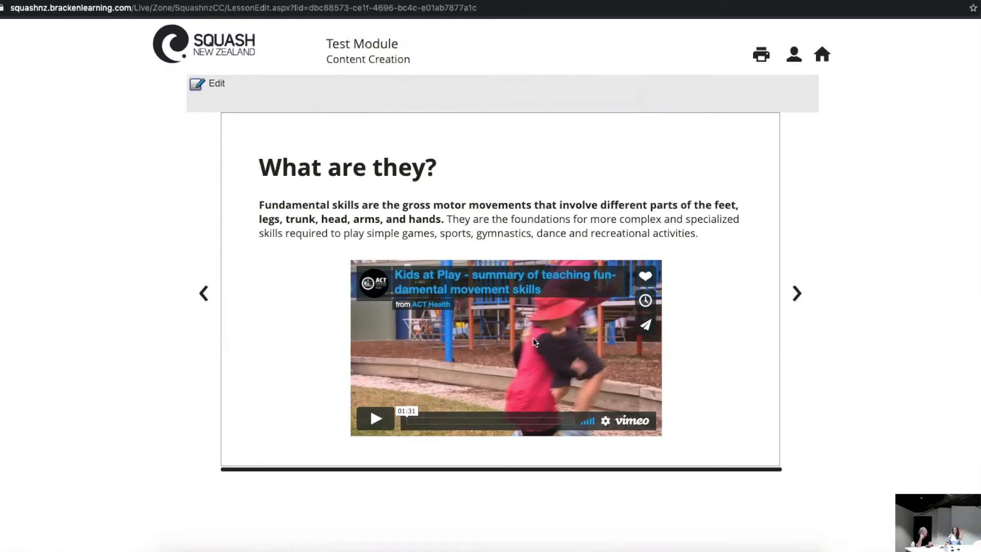
{"action": "left_click", "coordinate": [213, 88]}
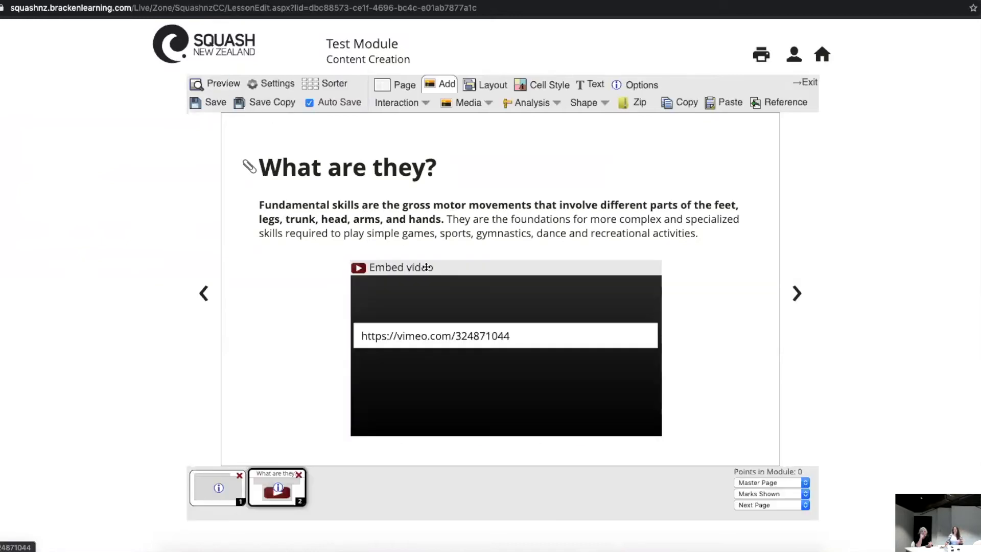
Step: Copy the "Why are they important?" heading and its paragraph from the text cell on page 1, then return to page 2
{"action": "left_click", "coordinate": [213, 489]}
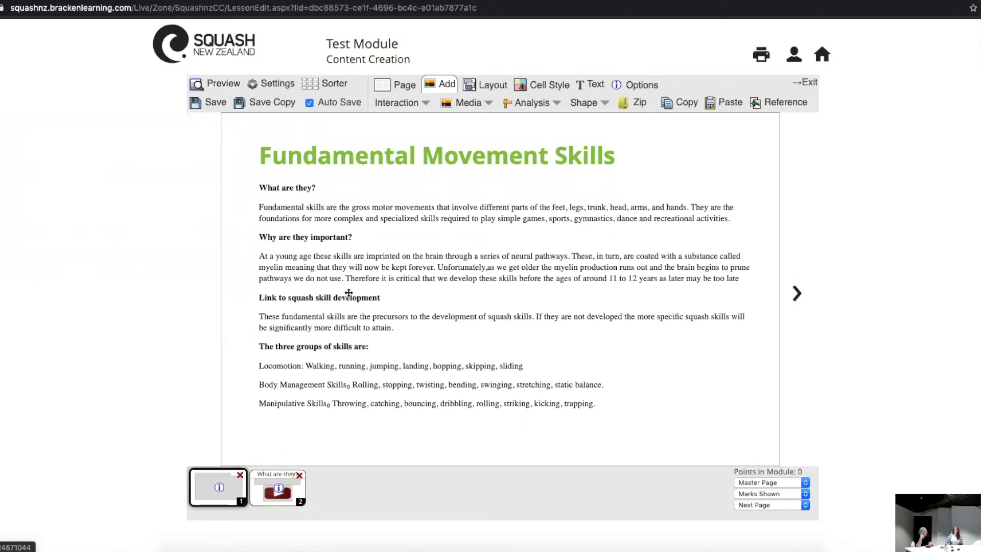
{"action": "left_click", "coordinate": [361, 268]}
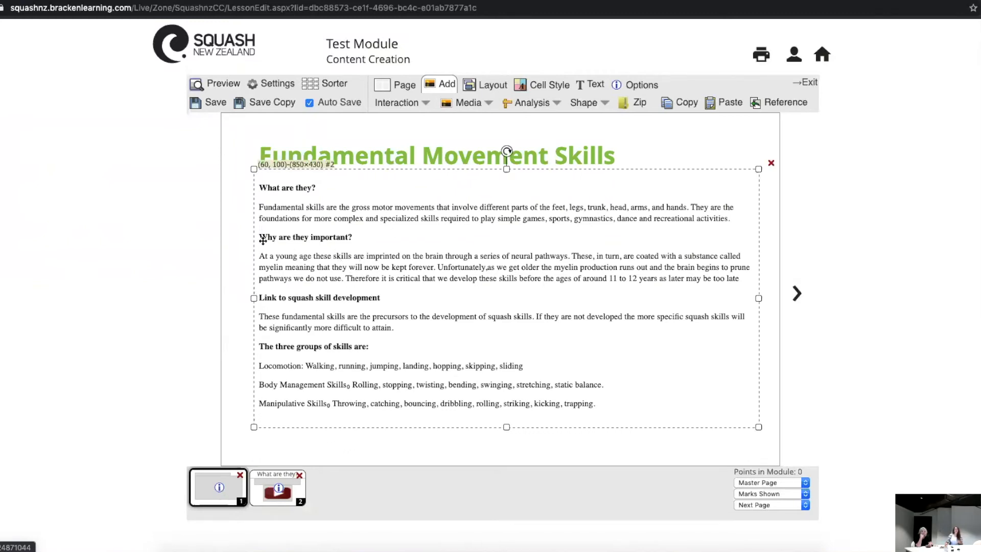
{"action": "double_click", "coordinate": [301, 259]}
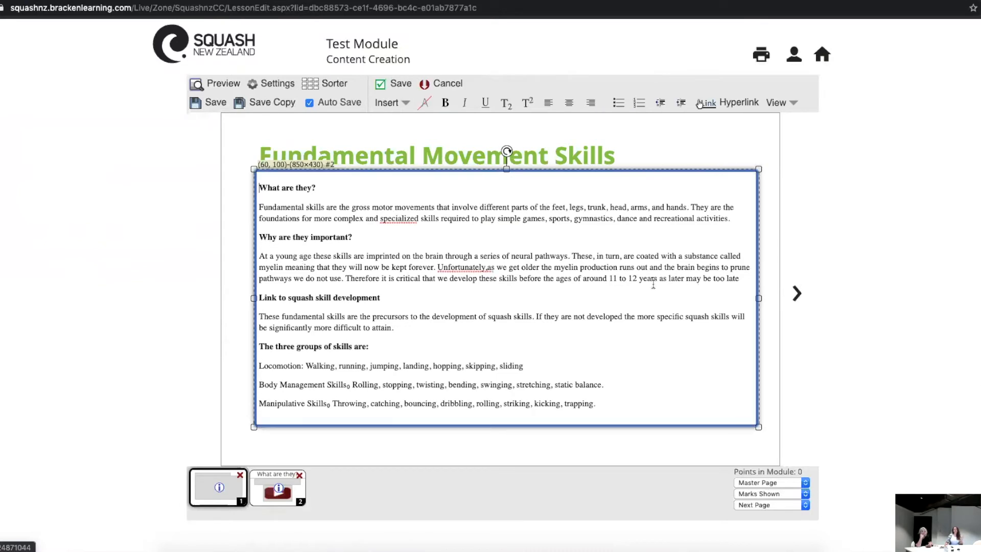
{"action": "left_click_drag", "start_coordinate": [742, 279], "coordinate": [244, 242]}
{"action": "key", "text": "ctrl+c"}
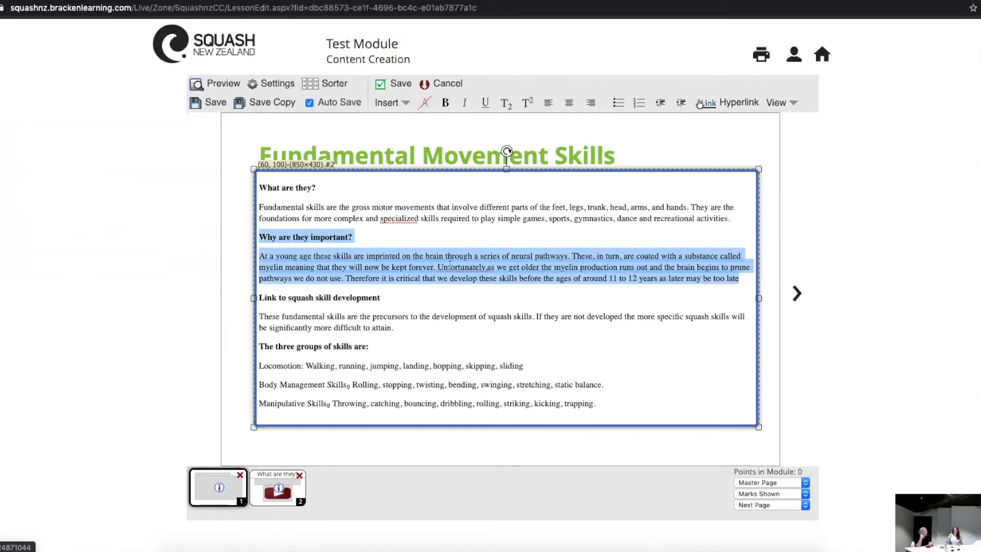
{"action": "left_click", "coordinate": [403, 87]}
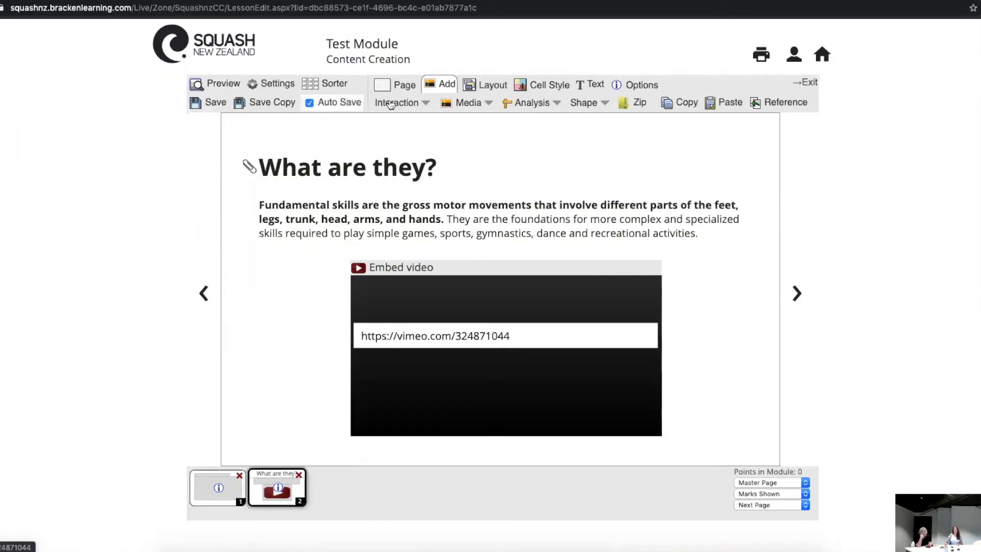
Step: Add a blank page 3 and paste the copied "Why are they important?" heading and paragraph into a new text cell
{"action": "left_click", "coordinate": [404, 90]}
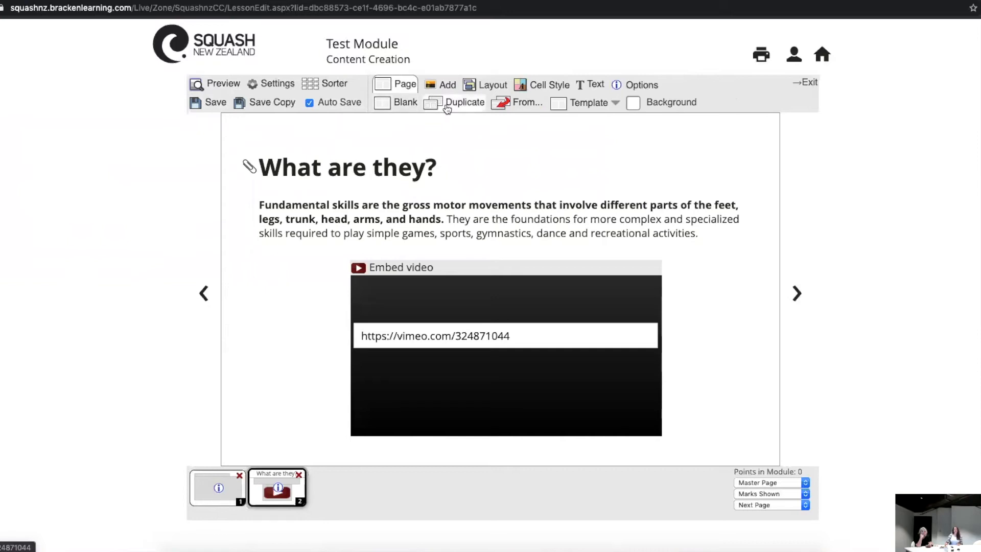
{"action": "left_click", "coordinate": [406, 105]}
{"action": "double_click", "coordinate": [306, 218]}
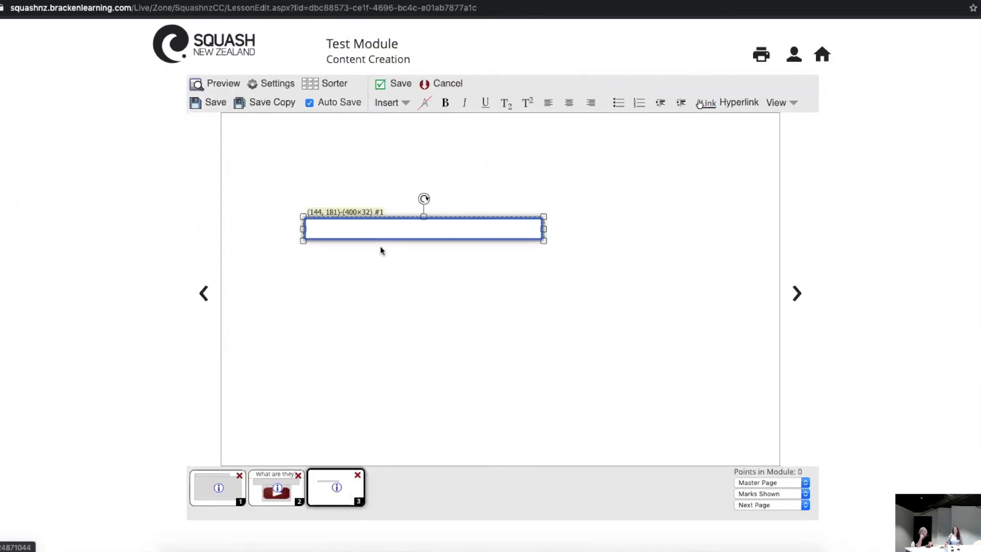
{"action": "key", "text": "ctrl+v"}
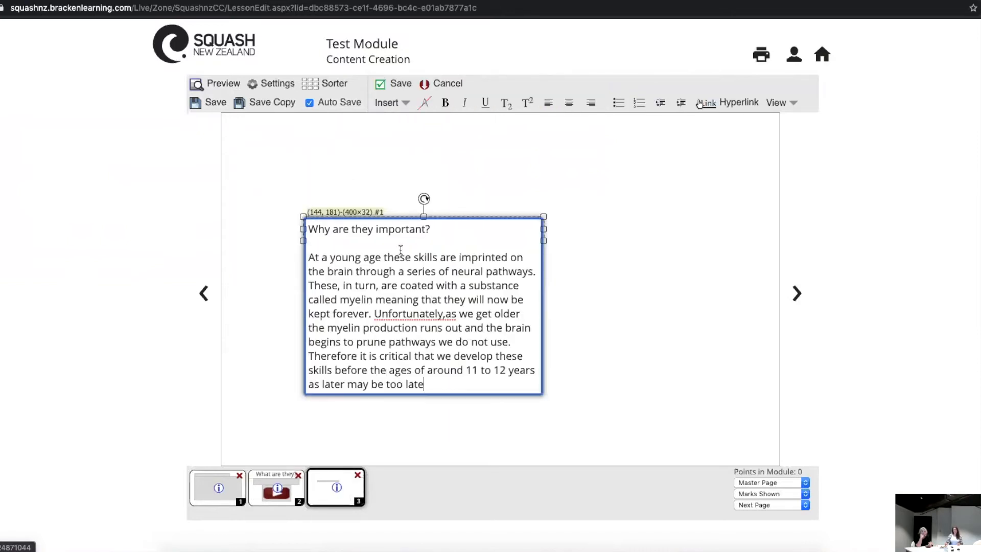
{"action": "left_click", "coordinate": [565, 272]}
Step: Cut the "Why are they important?" heading out of the text cell and remove the blank lines above the paragraph
{"action": "left_click", "coordinate": [433, 299]}
{"action": "left_click", "coordinate": [434, 299]}
{"action": "left_click_drag", "start_coordinate": [455, 228], "coordinate": [259, 228]}
{"action": "key", "text": "ctrl+c"}
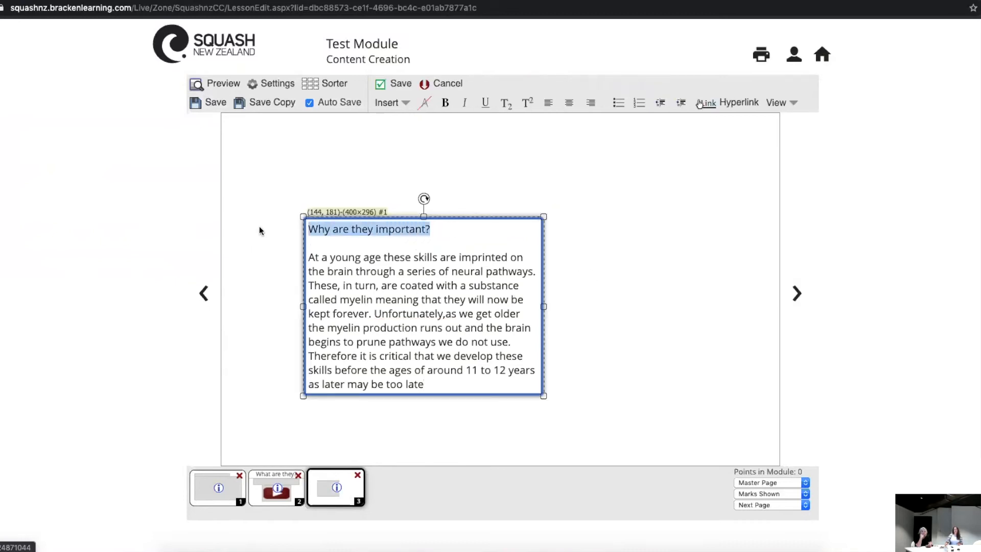
{"action": "key", "text": "BackSpace"}
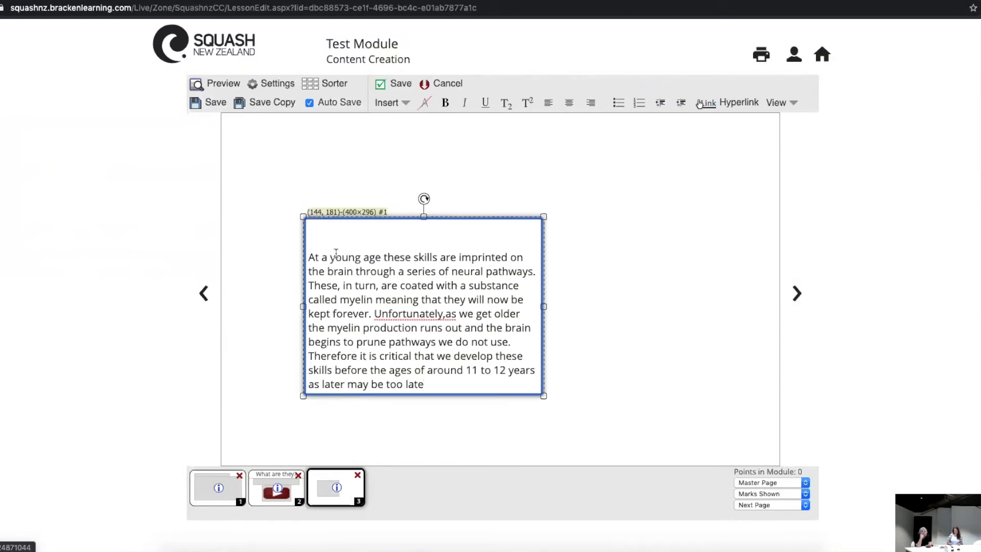
{"action": "key", "text": "Delete"}
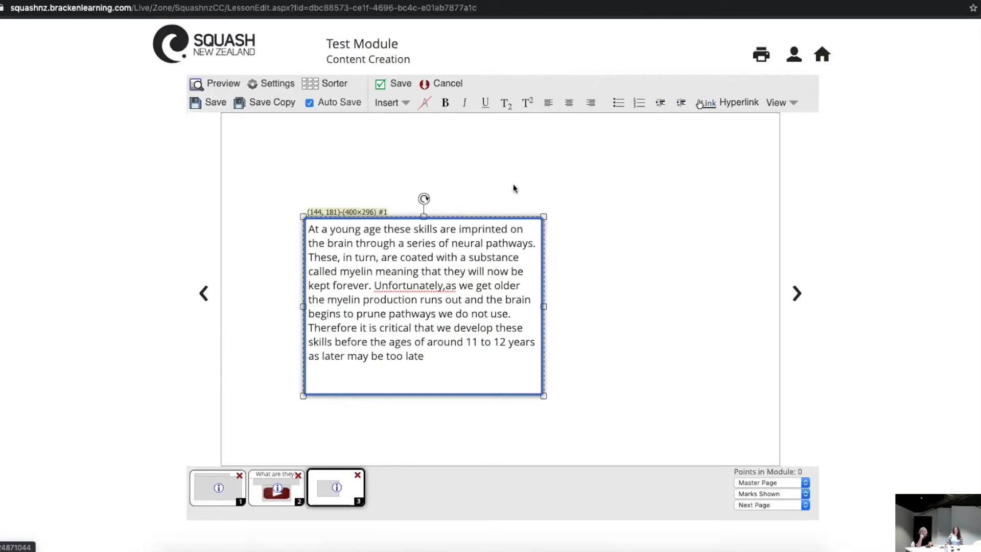
{"action": "left_click", "coordinate": [559, 240]}
Step: Paste the heading "Why are they important?" into a new text cell above the paragraph and place it at (60, 60)
{"action": "double_click", "coordinate": [365, 172]}
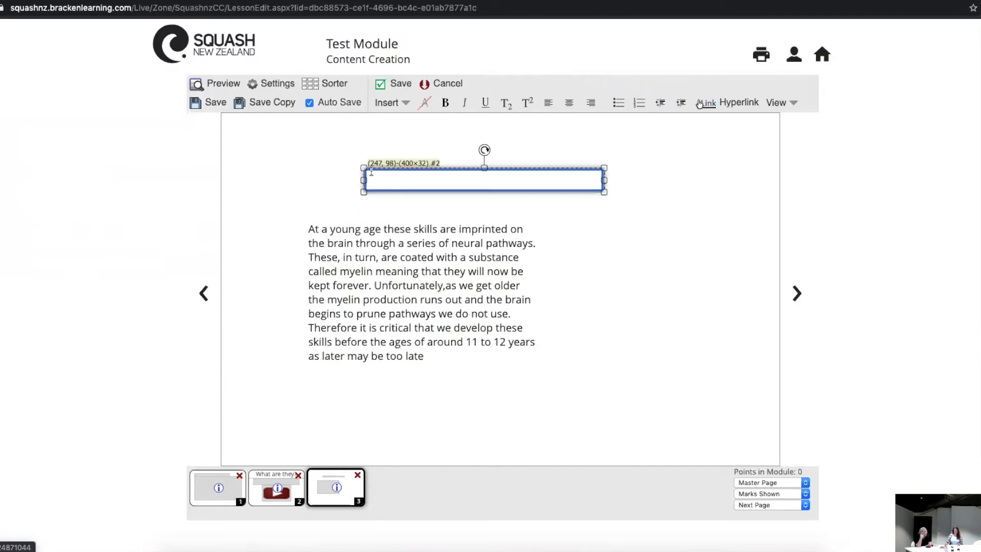
{"action": "key", "text": "ctrl+v"}
{"action": "left_click", "coordinate": [536, 219]}
{"action": "left_click_drag", "start_coordinate": [456, 179], "coordinate": [347, 158]}
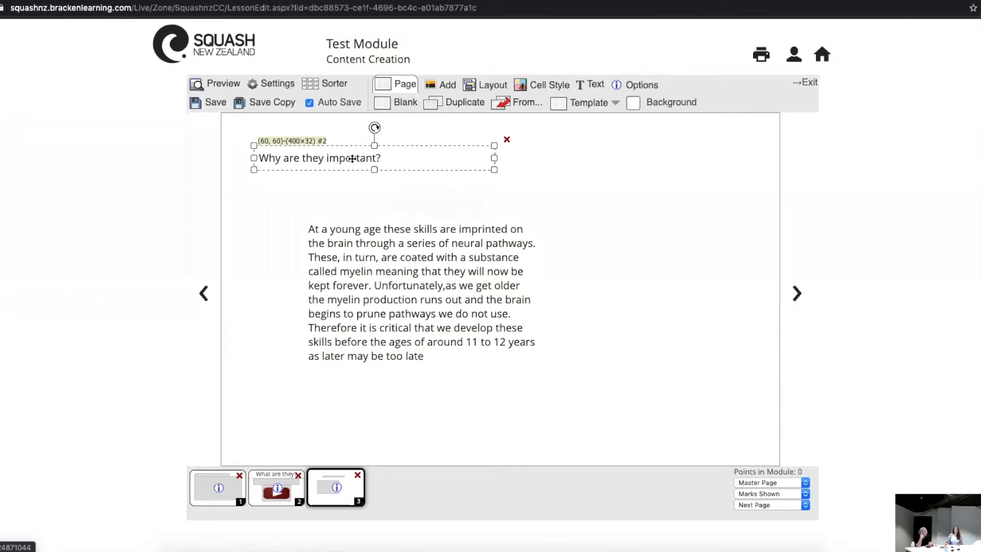
Step: Apply the large bold heading theme to "Why are they important?" and set that cell as the slide title
{"action": "left_click", "coordinate": [590, 84]}
{"action": "left_click", "coordinate": [404, 103]}
{"action": "left_click", "coordinate": [422, 156]}
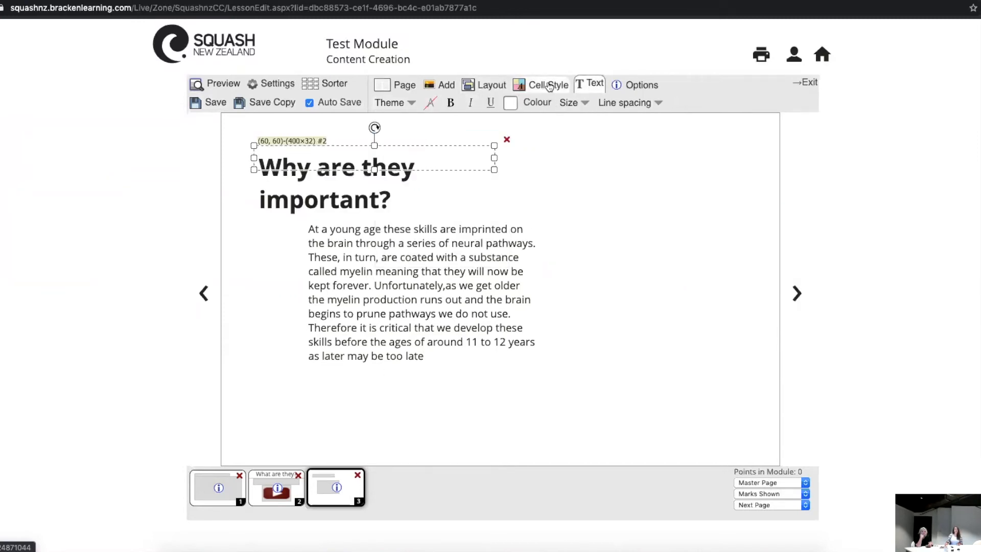
{"action": "left_click", "coordinate": [542, 84]}
{"action": "left_click", "coordinate": [585, 109]}
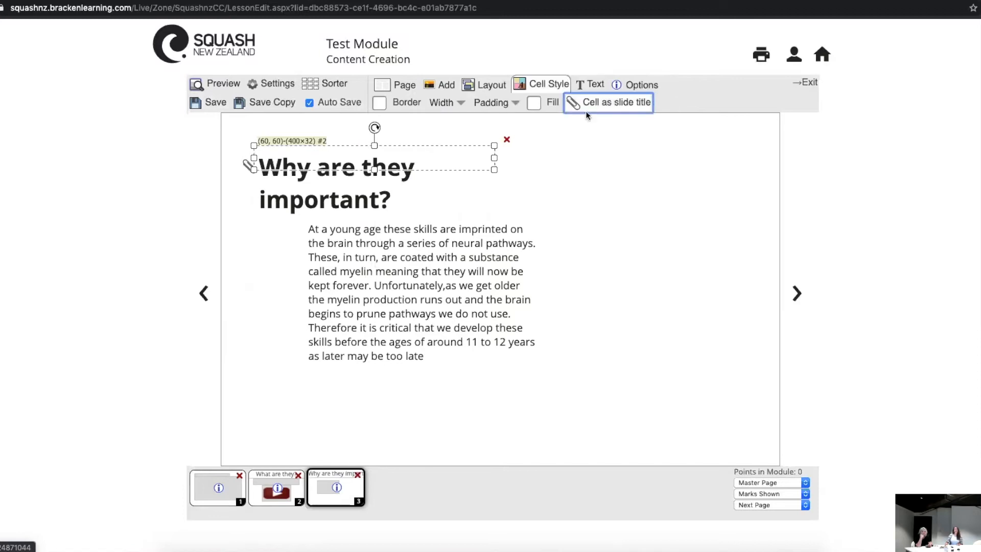
Step: Widen the heading cell to 550×30 and place the paragraph cell at (60, 130), widened to 820×250
{"action": "left_click_drag", "start_coordinate": [493, 157], "coordinate": [577, 160]}
{"action": "left_click", "coordinate": [487, 164]}
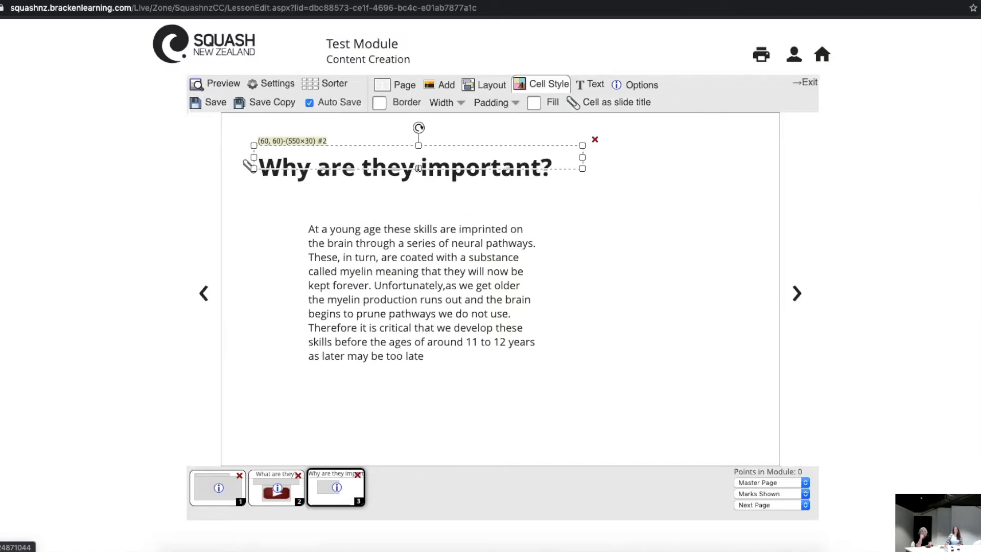
{"action": "left_click_drag", "start_coordinate": [420, 286], "coordinate": [370, 256]}
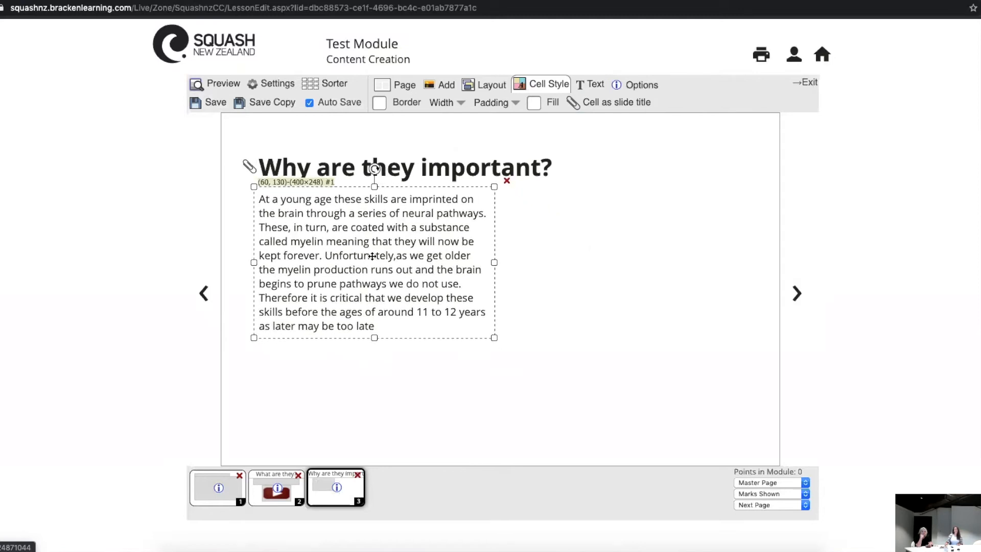
{"action": "left_click_drag", "start_coordinate": [496, 263], "coordinate": [742, 267]}
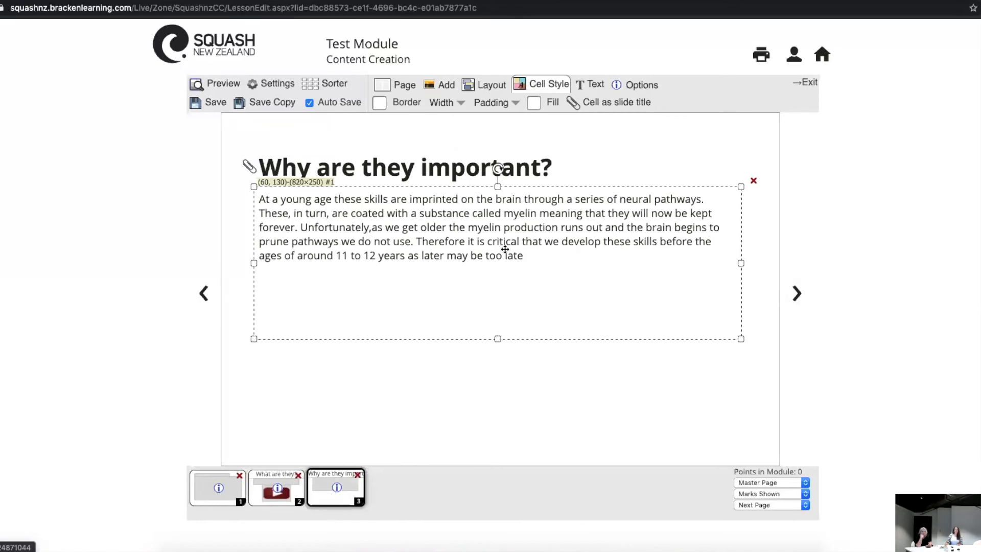
Step: Insert the missing space after "Unfortunately," and start a separate paragraph at that word, leaving a blank line above it
{"action": "double_click", "coordinate": [528, 233]}
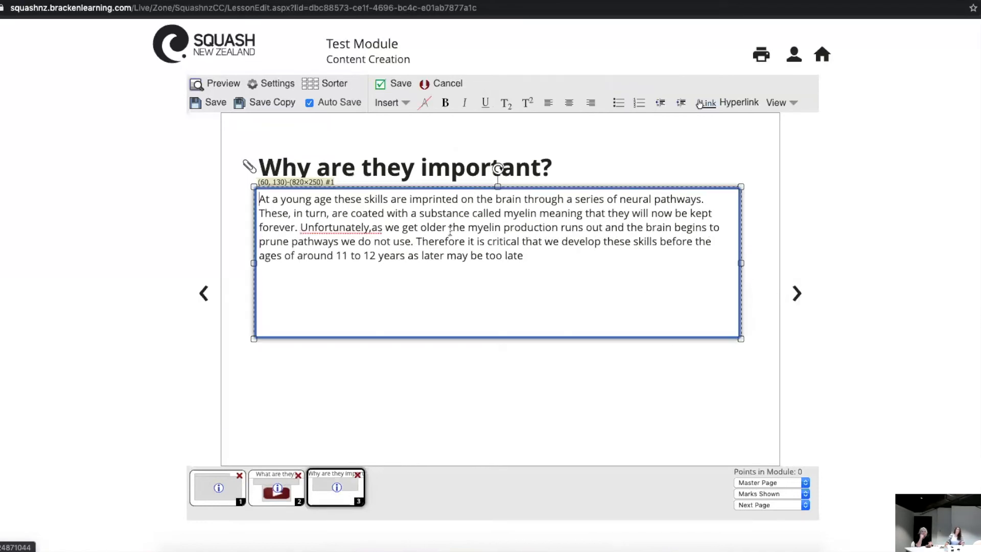
{"action": "left_click", "coordinate": [372, 228]}
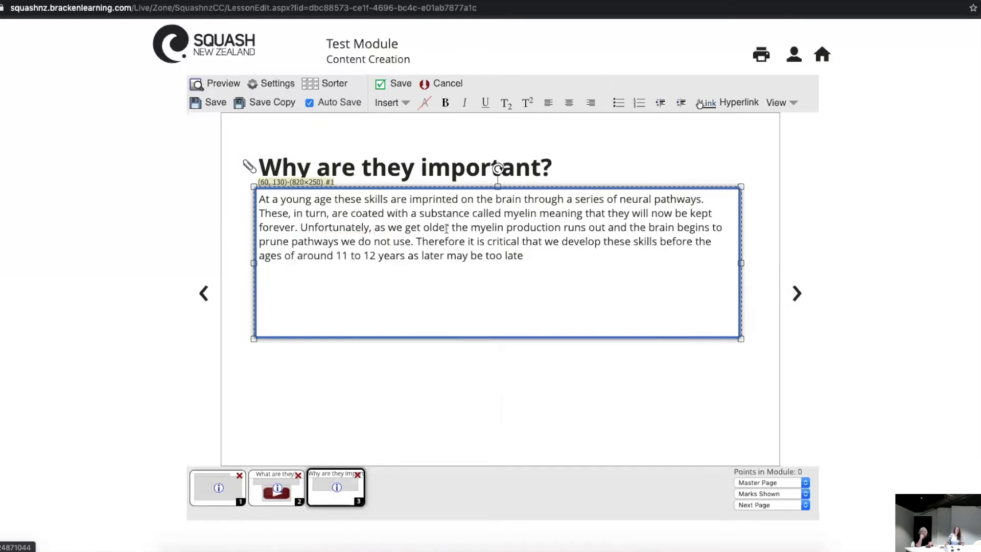
{"action": "left_click", "coordinate": [301, 228]}
{"action": "key", "text": "Return"}
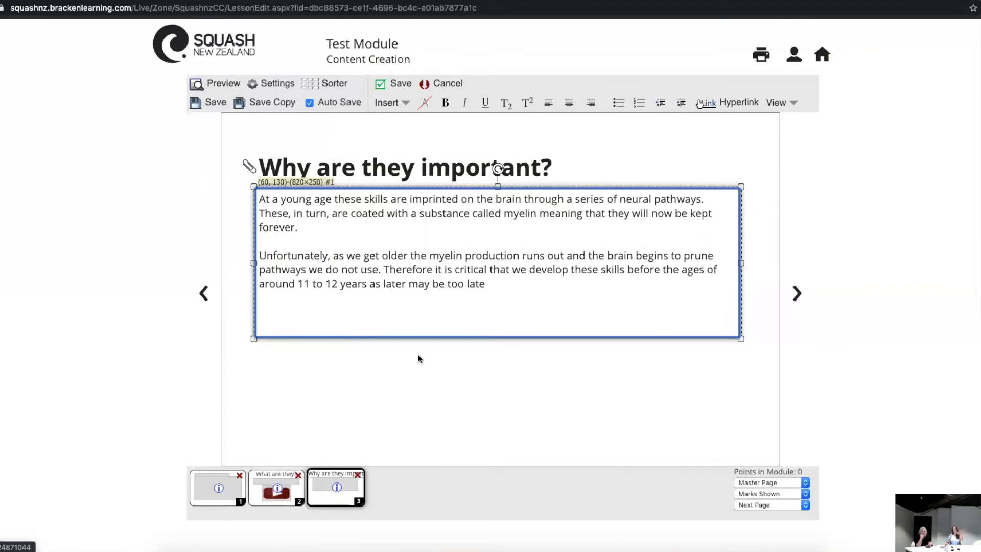
{"action": "left_click", "coordinate": [468, 369]}
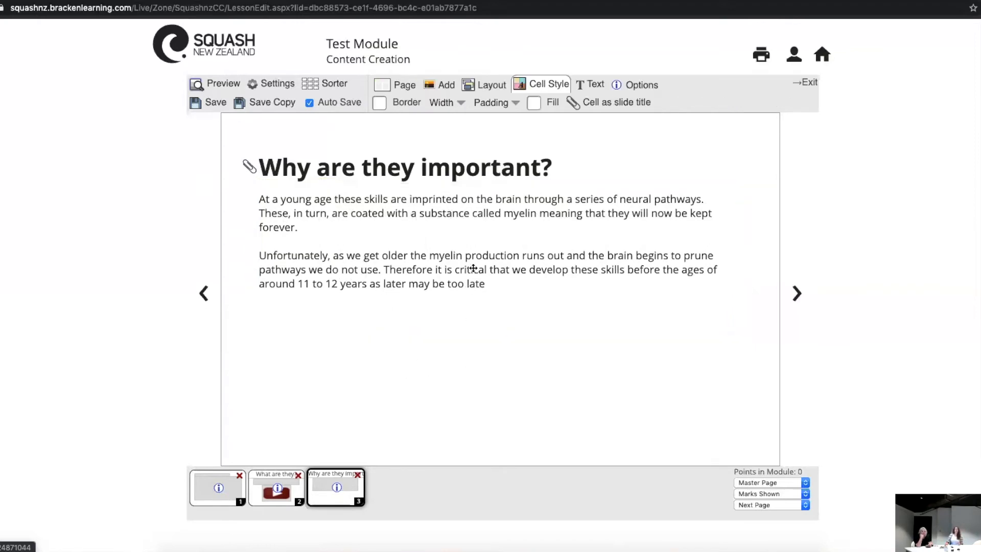
Step: End the second paragraph with a full stop and bold "it is critical that we develop these skills before the ages of around 11 to 12 years as later may be too late."
{"action": "left_click", "coordinate": [470, 272]}
{"action": "left_click", "coordinate": [470, 273]}
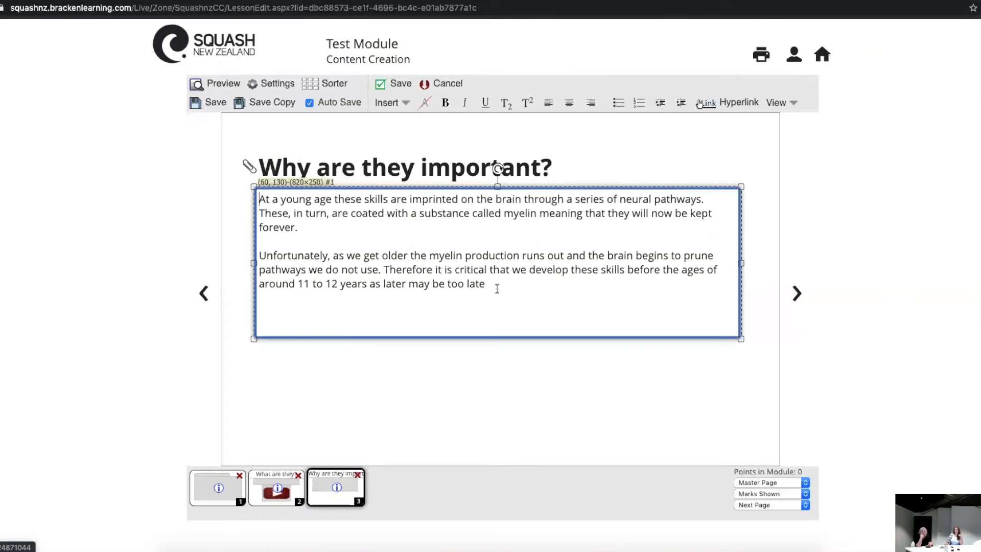
{"action": "type", "text": "."}
{"action": "left_click_drag", "start_coordinate": [498, 284], "coordinate": [436, 272]}
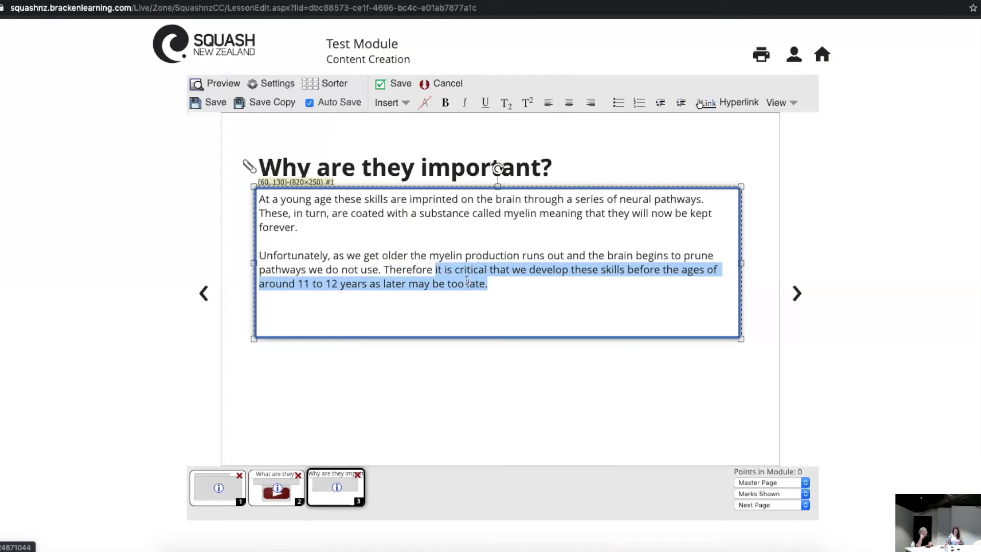
{"action": "right_click", "coordinate": [466, 280]}
{"action": "left_click", "coordinate": [415, 332]}
{"action": "key", "text": "ctrl+b"}
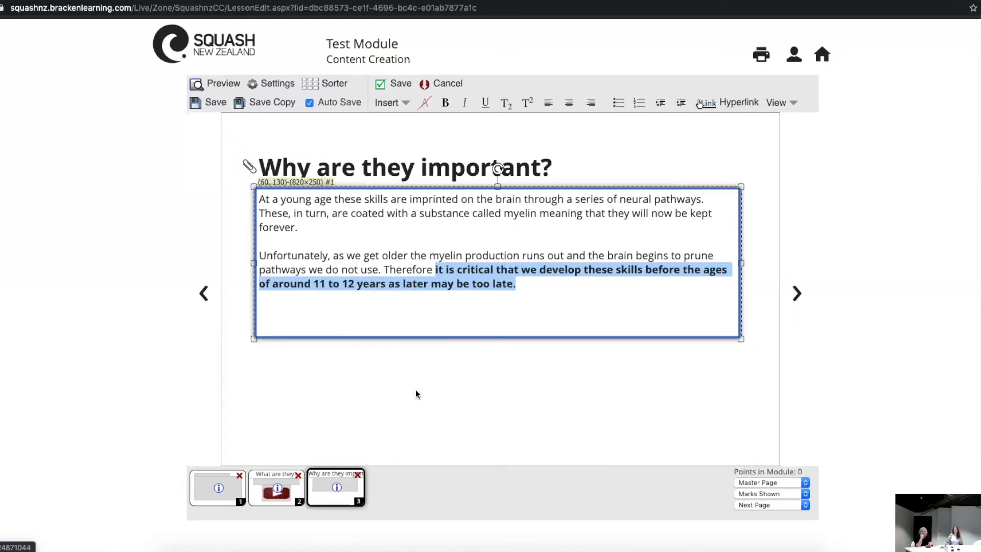
{"action": "left_click", "coordinate": [403, 416]}
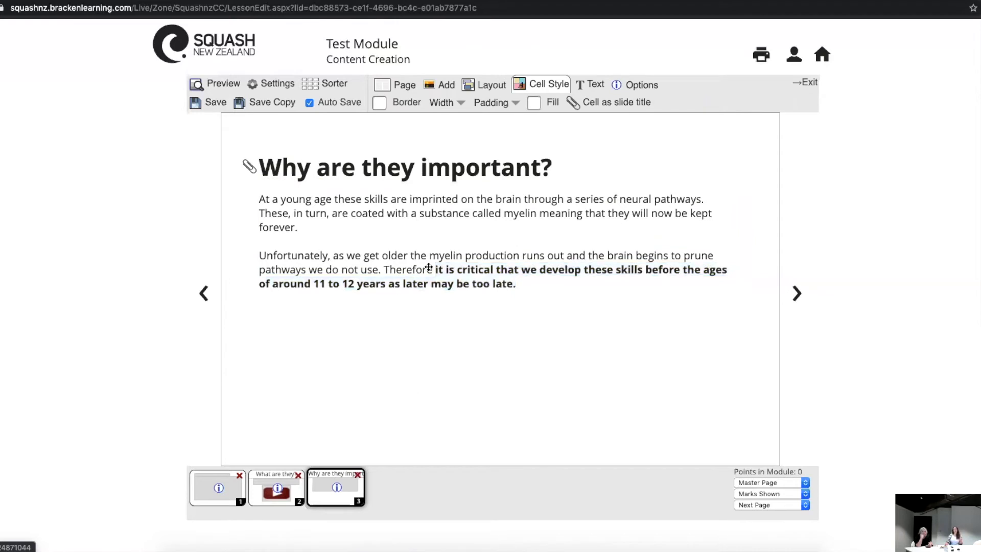
Step: Widen the paragraph cell to 830 and reduce its height to just below the last line of text
{"action": "left_click", "coordinate": [478, 264]}
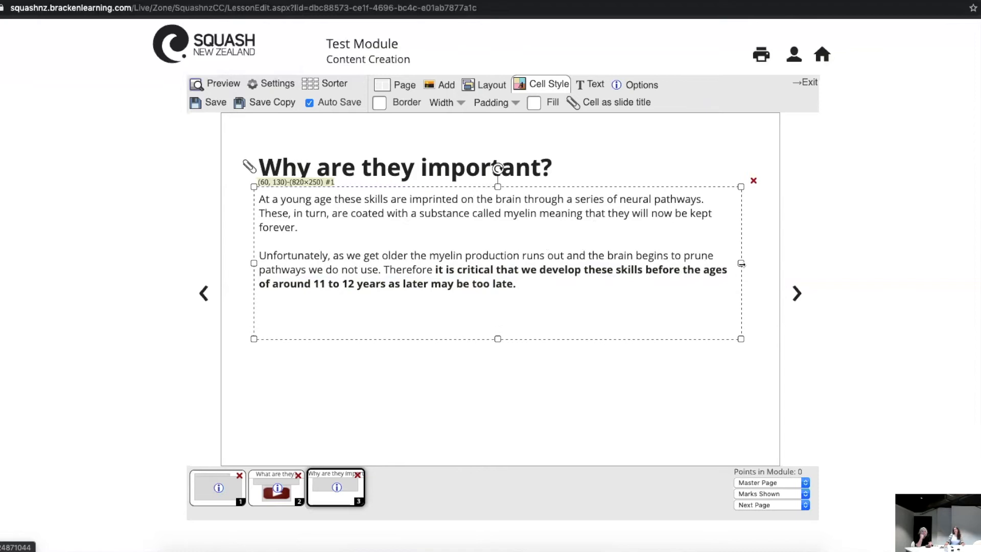
{"action": "left_click_drag", "start_coordinate": [740, 264], "coordinate": [747, 263]}
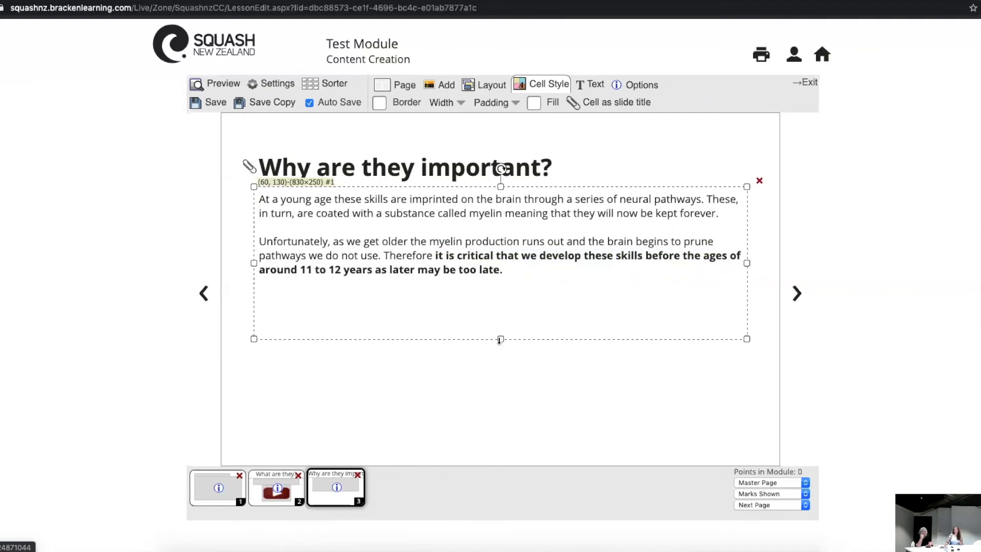
{"action": "left_click_drag", "start_coordinate": [501, 339], "coordinate": [500, 287]}
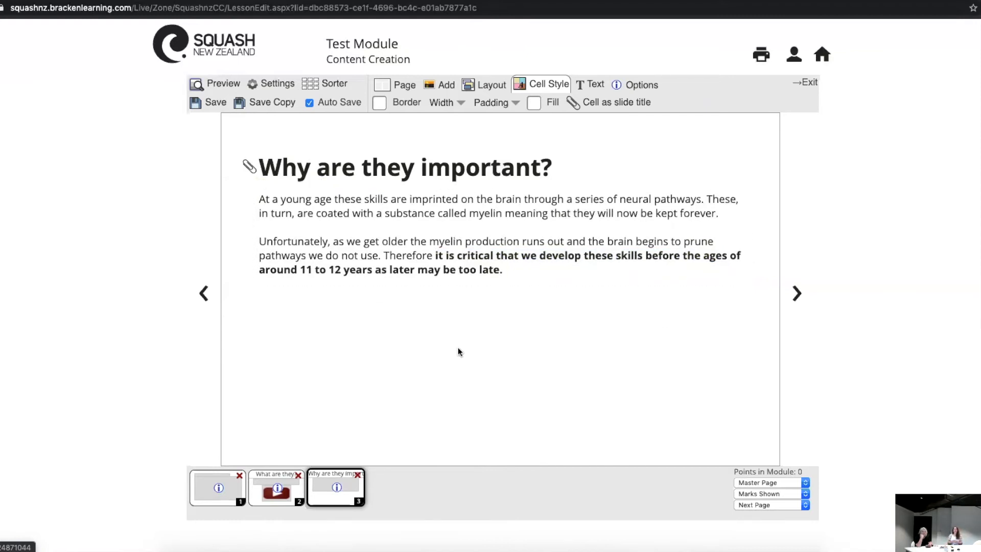
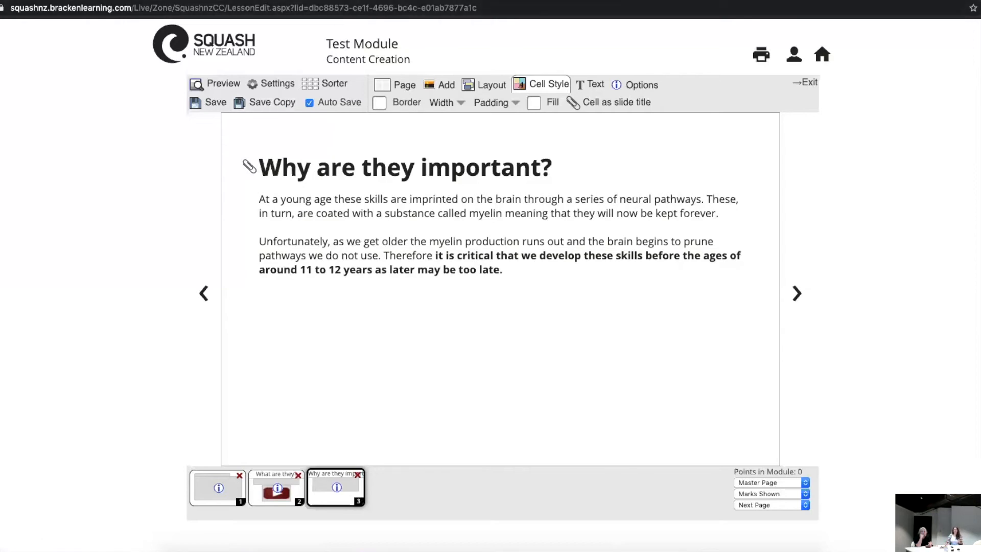
Step: Switch to Unsplash and look through the "kids playing grass" results for a photo that suits the "Why are they important?" page
{"action": "left_click", "coordinate": [511, 0]}
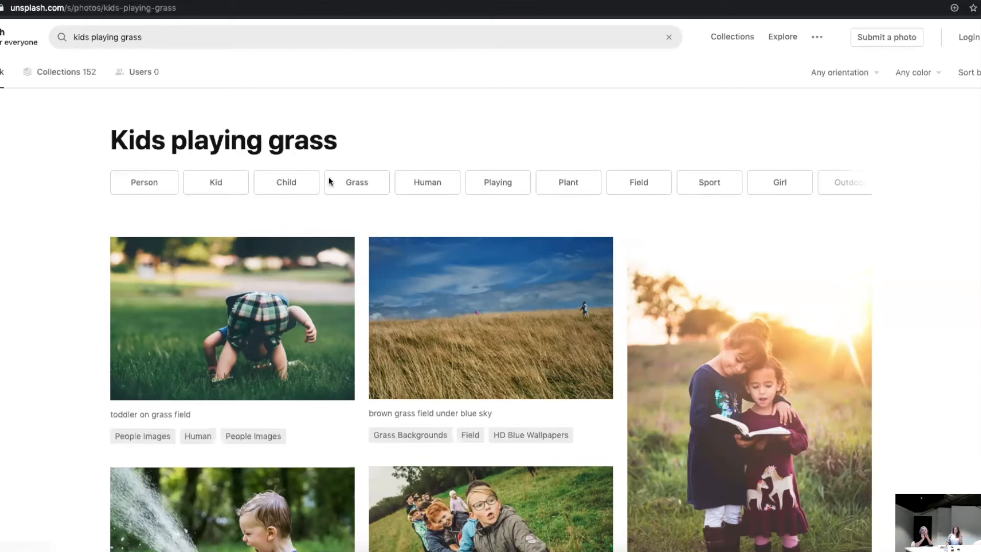
{"action": "scroll", "coordinate": [353, 276], "scroll_direction": "down", "scroll_amount": 1}
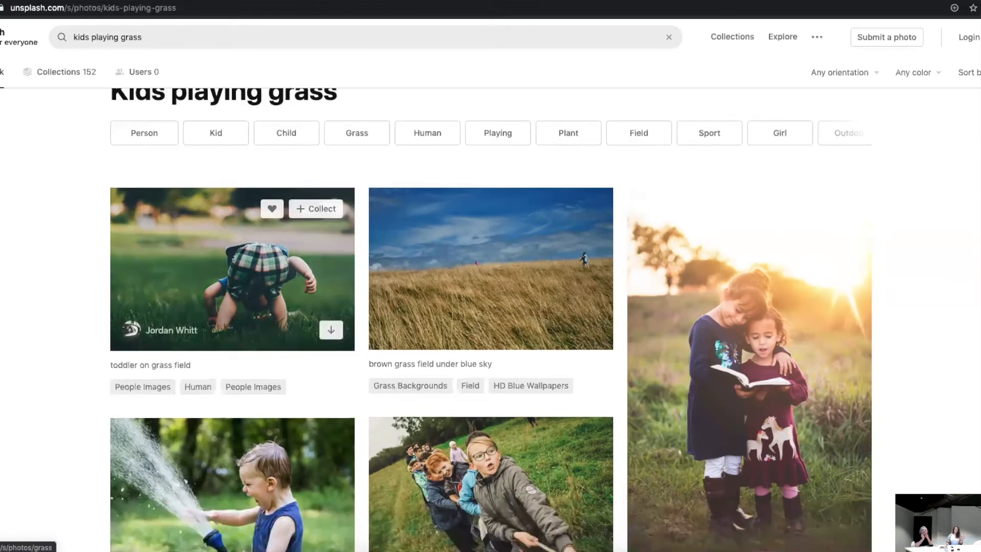
{"action": "scroll", "coordinate": [369, 225], "scroll_direction": "down", "scroll_amount": 1}
{"action": "scroll", "coordinate": [368, 235], "scroll_direction": "down", "scroll_amount": 4}
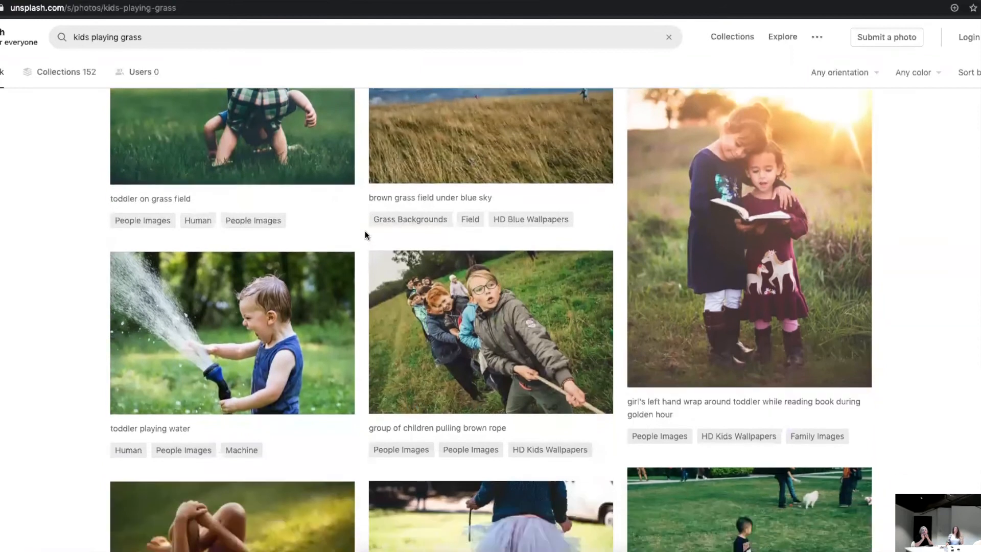
{"action": "scroll", "coordinate": [365, 235], "scroll_direction": "up", "scroll_amount": 6}
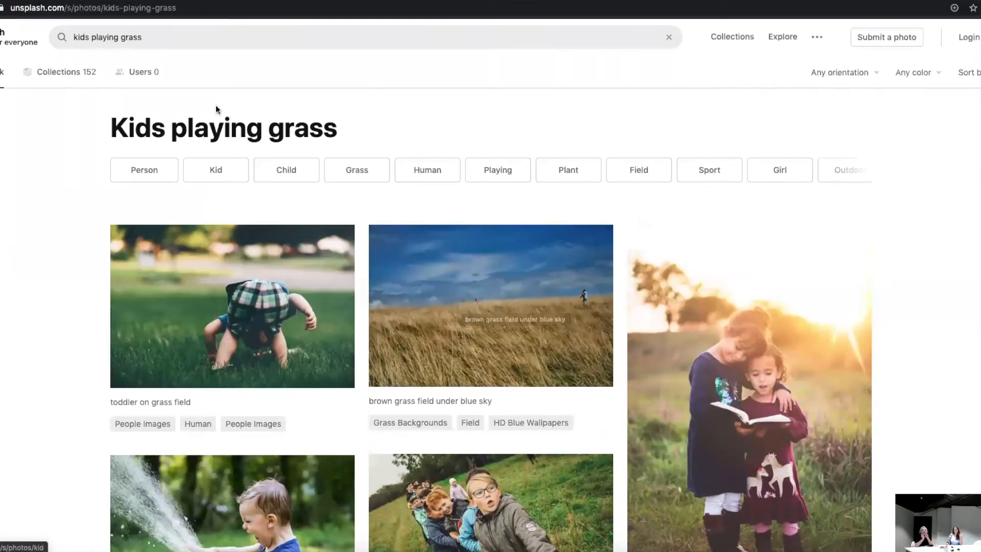
{"action": "scroll", "coordinate": [304, 302], "scroll_direction": "down", "scroll_amount": 1}
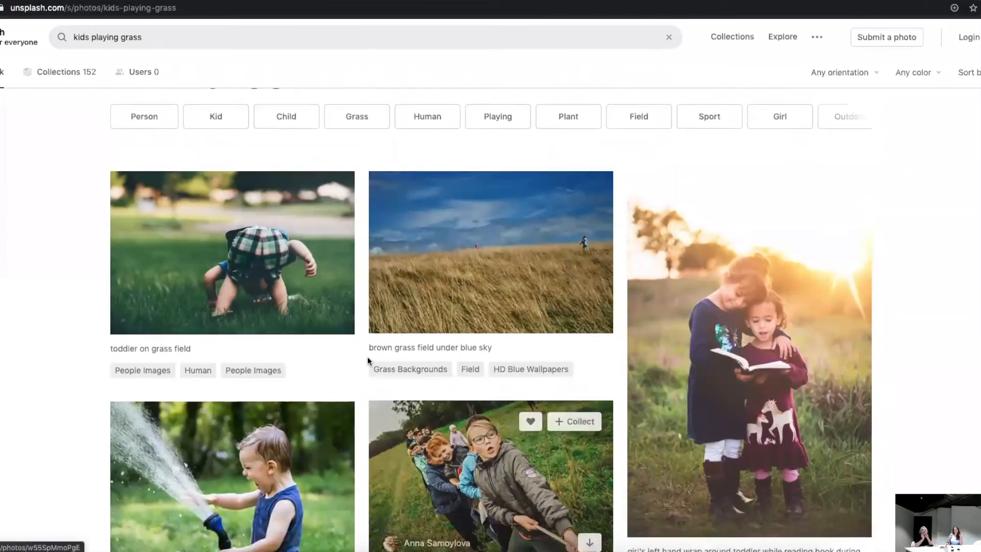
{"action": "scroll", "coordinate": [366, 357], "scroll_direction": "down", "scroll_amount": 4}
{"action": "scroll", "coordinate": [367, 357], "scroll_direction": "down", "scroll_amount": 1}
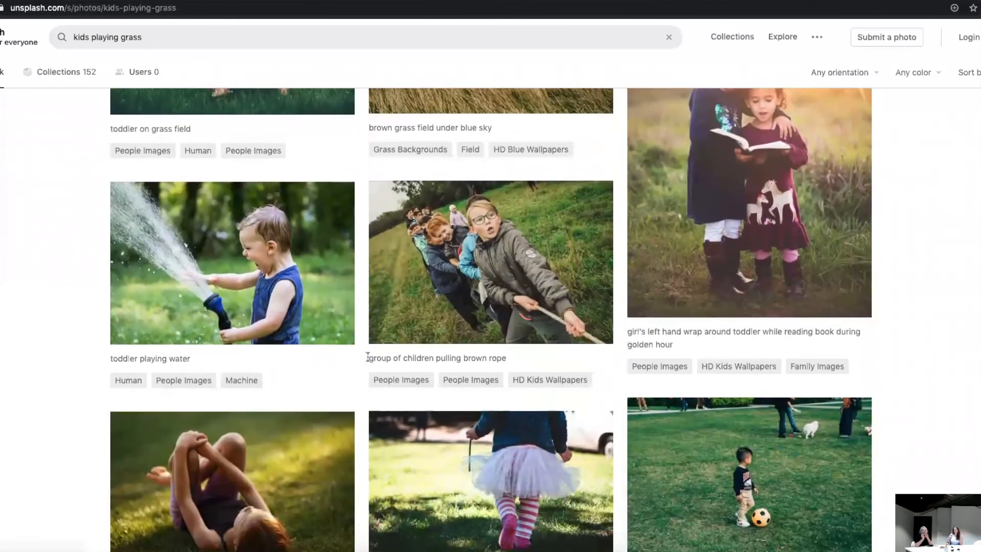
{"action": "scroll", "coordinate": [370, 356], "scroll_direction": "down", "scroll_amount": 6}
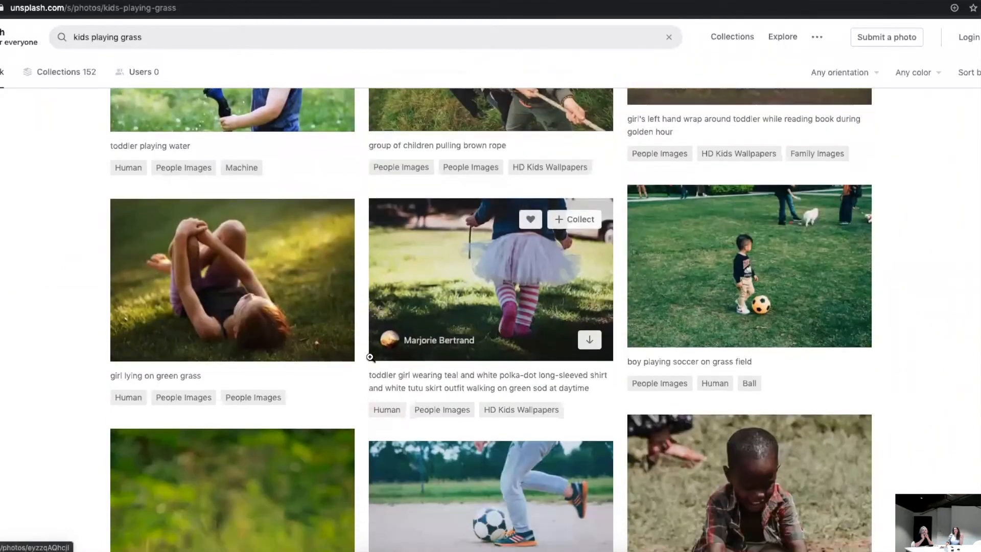
{"action": "scroll", "coordinate": [369, 358], "scroll_direction": "down", "scroll_amount": 2}
{"action": "scroll", "coordinate": [370, 357], "scroll_direction": "down", "scroll_amount": 1}
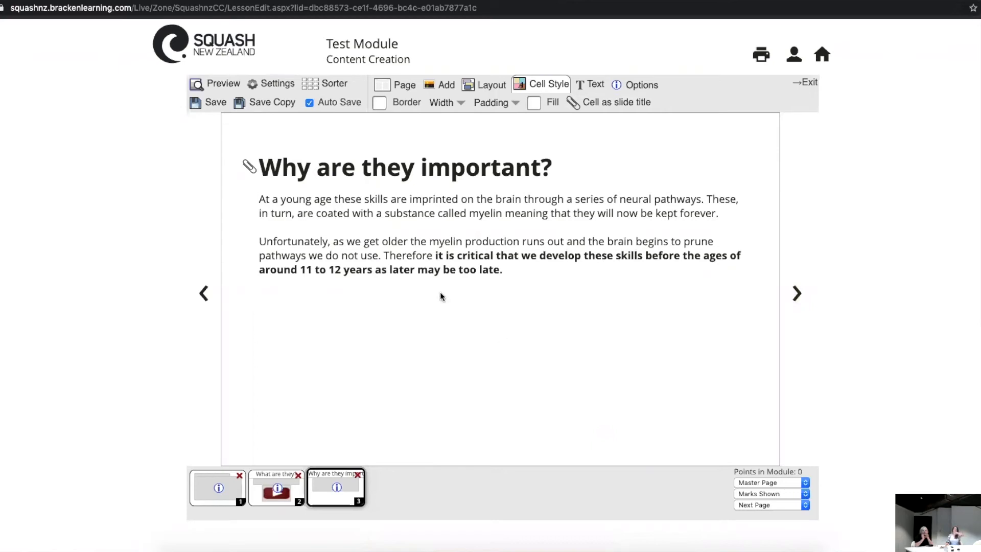
{"action": "key", "text": "ctrl+Tab"}
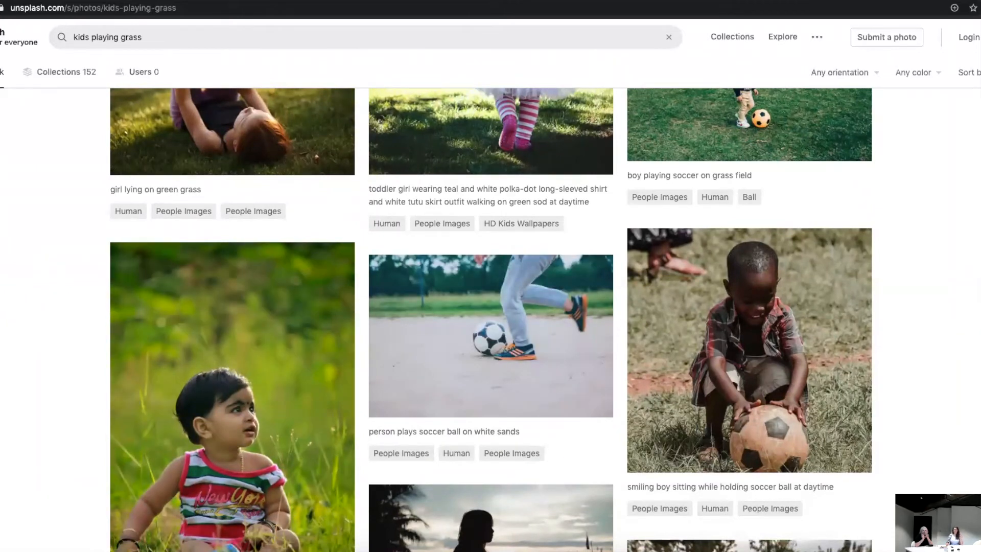
{"action": "scroll", "coordinate": [20, 364], "scroll_direction": "down", "scroll_amount": 6}
{"action": "scroll", "coordinate": [19, 361], "scroll_direction": "down", "scroll_amount": 1}
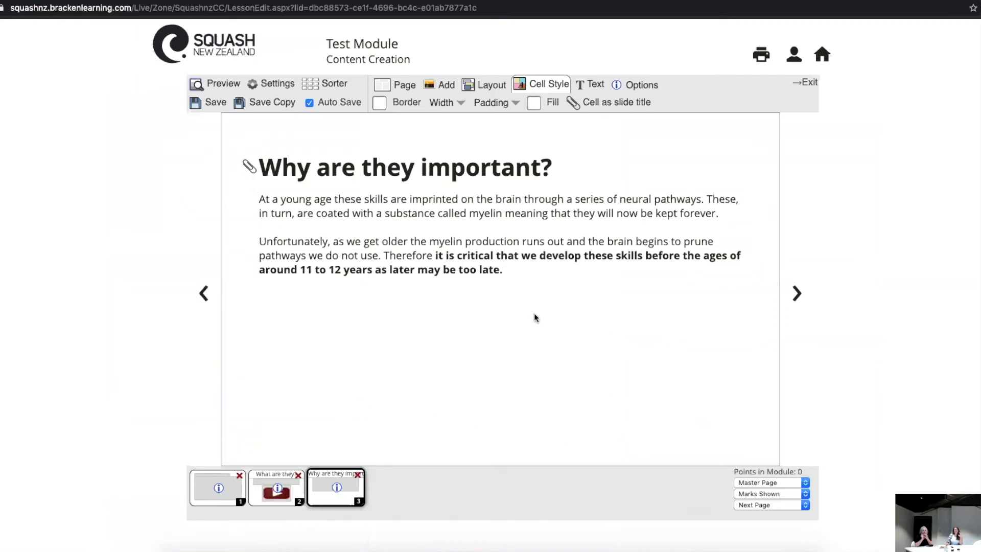
Step: Find the photo of four boys playing ball on green grass in the Unsplash results and download it for free
{"action": "left_click", "coordinate": [486, 1]}
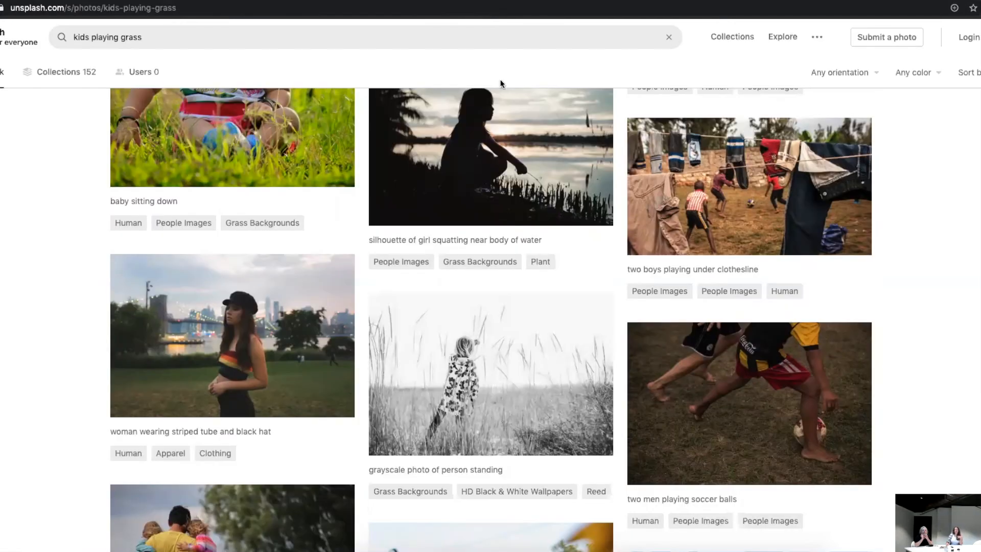
{"action": "scroll", "coordinate": [511, 234], "scroll_direction": "down", "scroll_amount": 6}
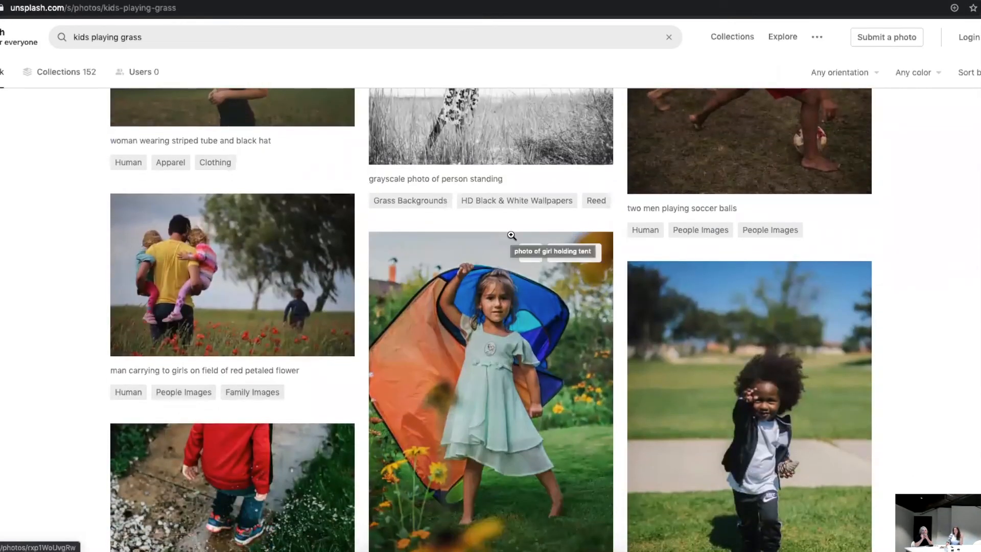
{"action": "scroll", "coordinate": [511, 235], "scroll_direction": "down", "scroll_amount": 8}
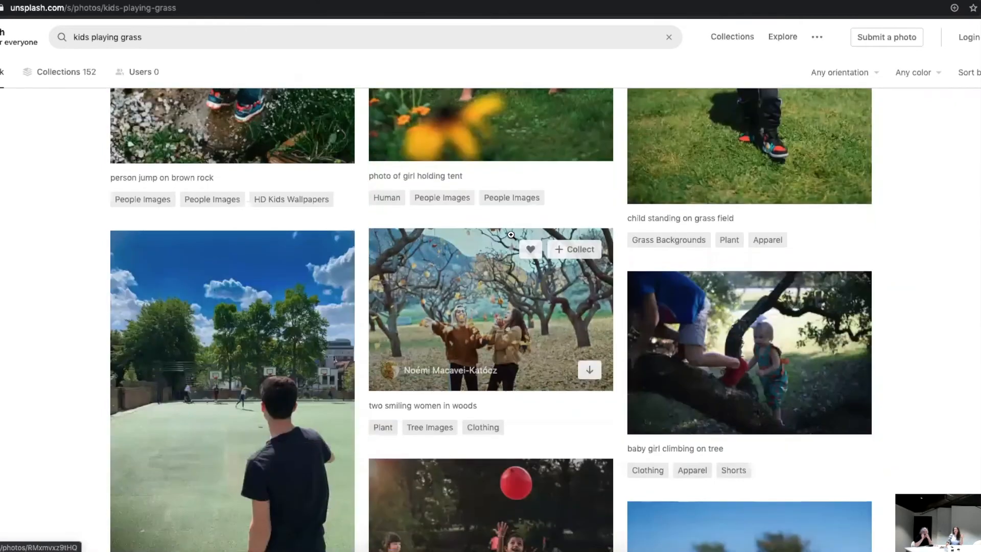
{"action": "scroll", "coordinate": [511, 235], "scroll_direction": "down", "scroll_amount": 12}
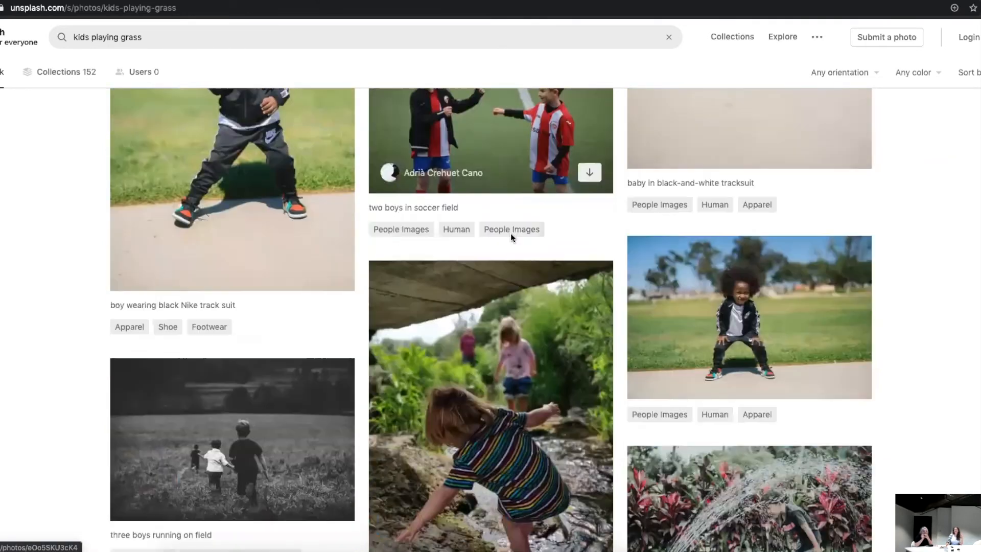
{"action": "scroll", "coordinate": [510, 233], "scroll_direction": "down", "scroll_amount": 5}
{"action": "scroll", "coordinate": [685, 168], "scroll_direction": "up", "scroll_amount": 2}
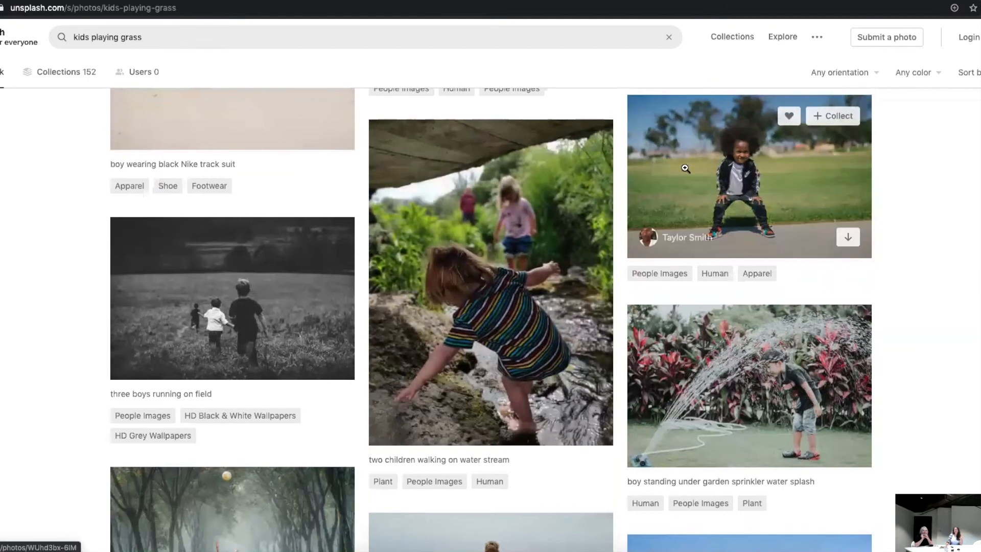
{"action": "scroll", "coordinate": [475, 325], "scroll_direction": "down", "scroll_amount": 1}
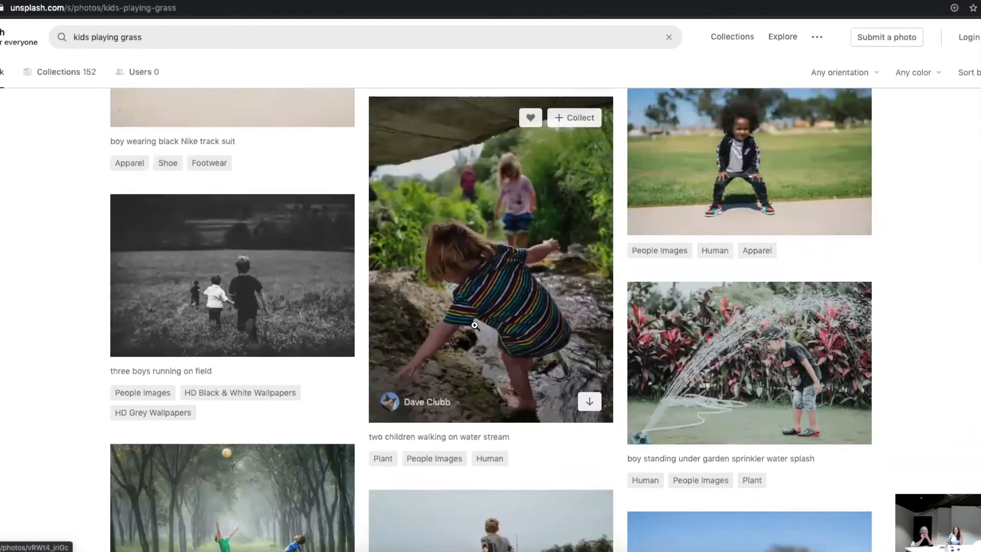
{"action": "scroll", "coordinate": [474, 325], "scroll_direction": "down", "scroll_amount": 5}
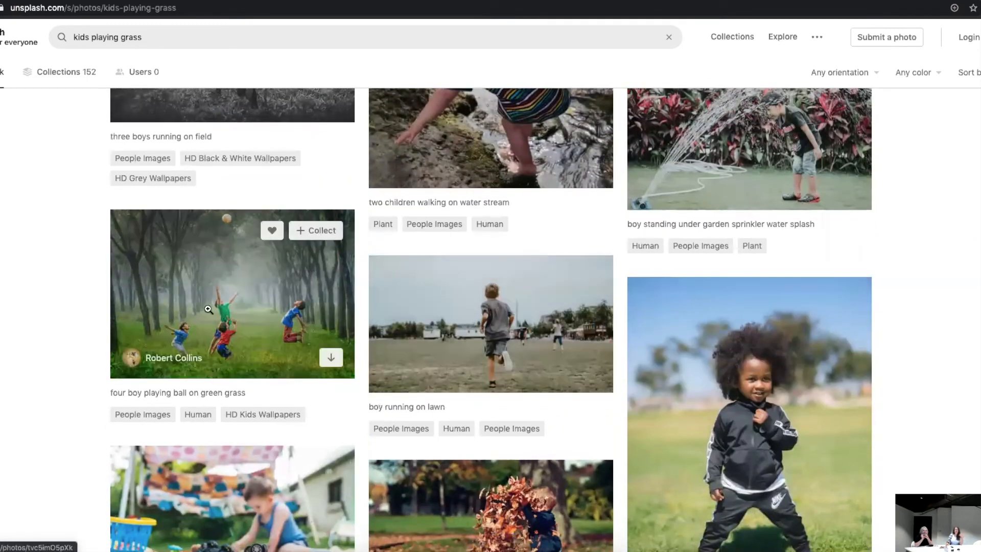
{"action": "left_click", "coordinate": [237, 311]}
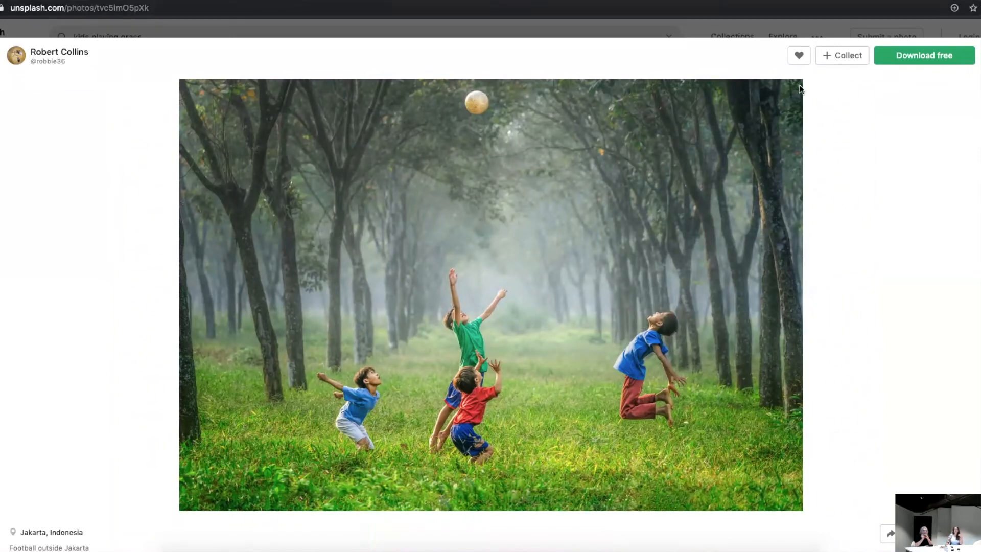
{"action": "left_click", "coordinate": [908, 56]}
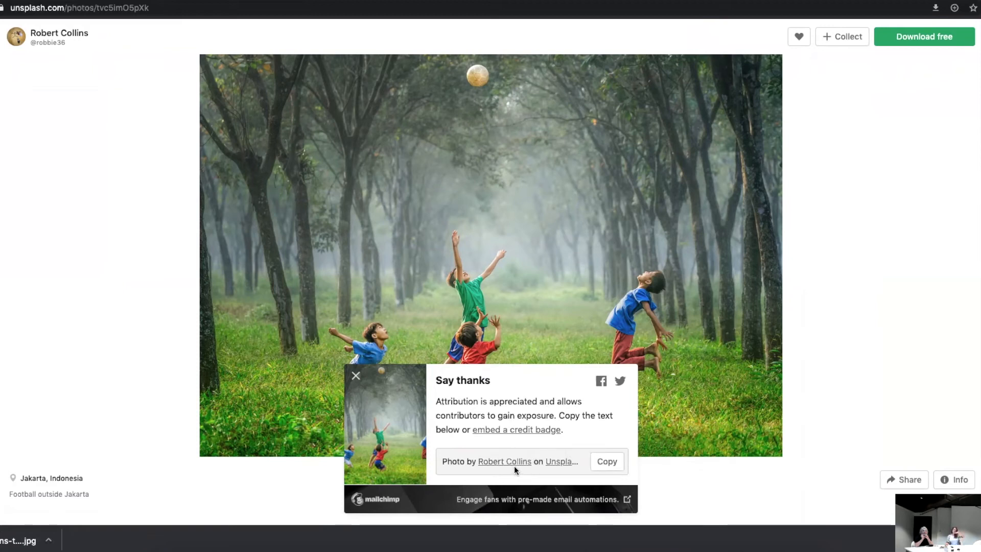
Step: Open the downloaded photo's embeddable credit badge and select its full HTML code
{"action": "left_click", "coordinate": [524, 434]}
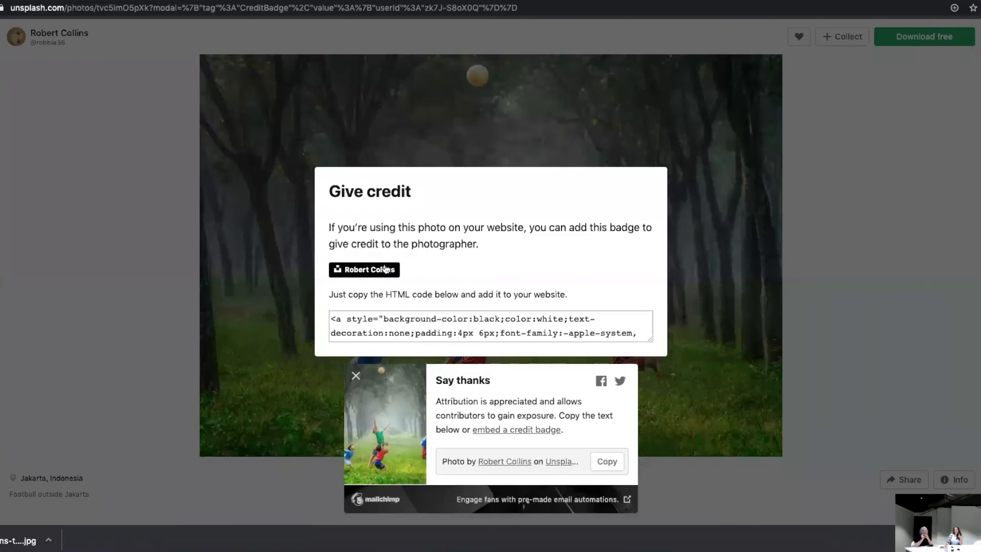
{"action": "left_click", "coordinate": [386, 326]}
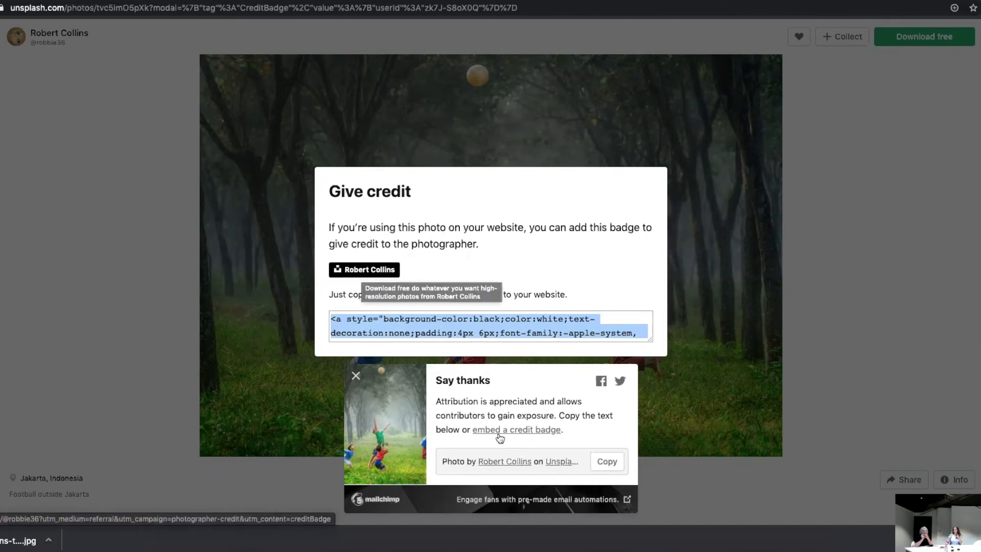
{"action": "left_click", "coordinate": [417, 325]}
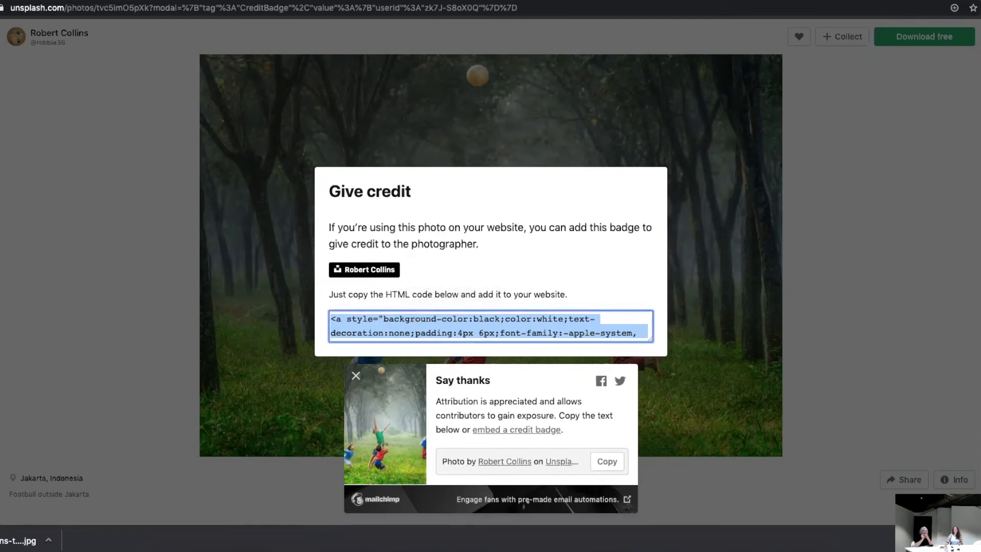
Step: Return to the Test Module editor, start adding an image to page 3 and upload the Unsplash photo from the Downloads folder
{"action": "left_click", "coordinate": [94, 0]}
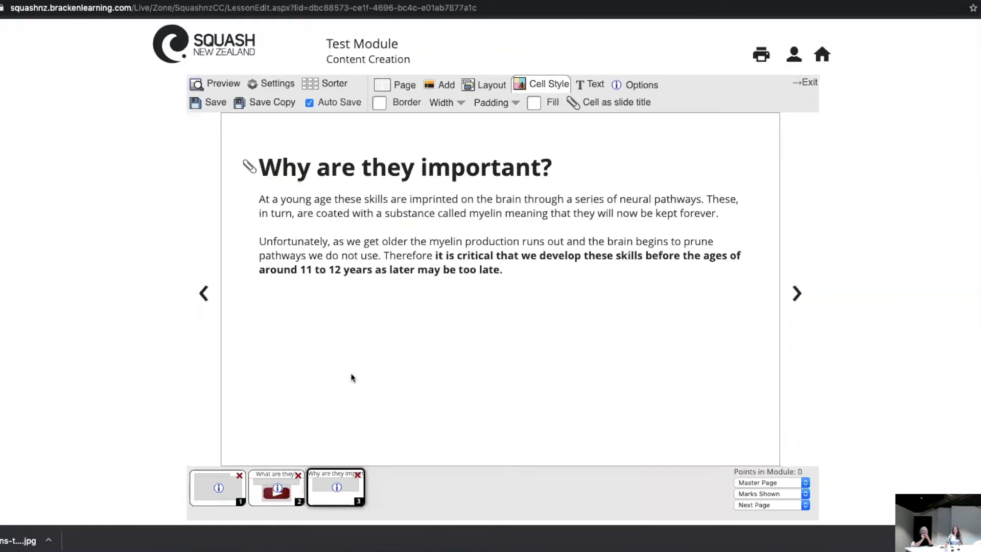
{"action": "left_click", "coordinate": [446, 86]}
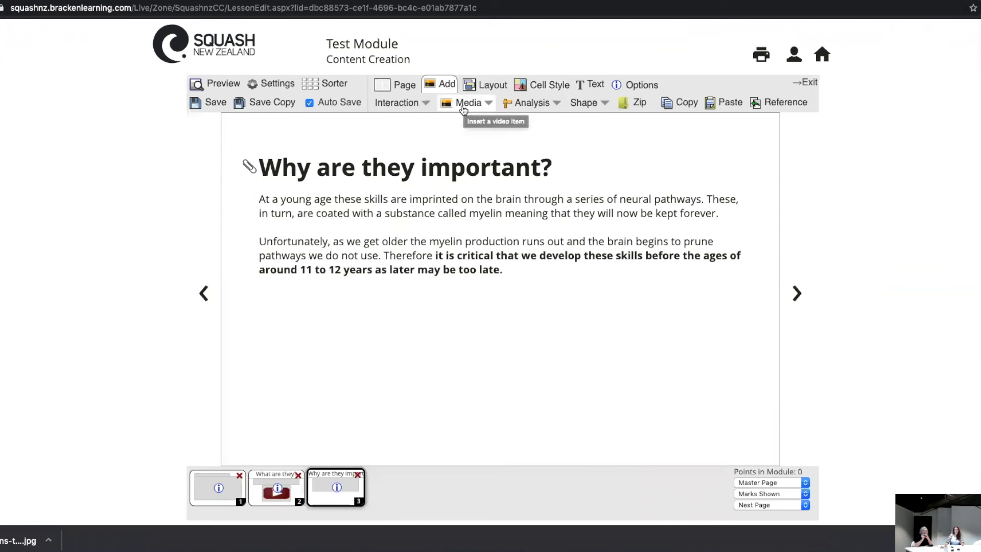
{"action": "left_click", "coordinate": [465, 105]}
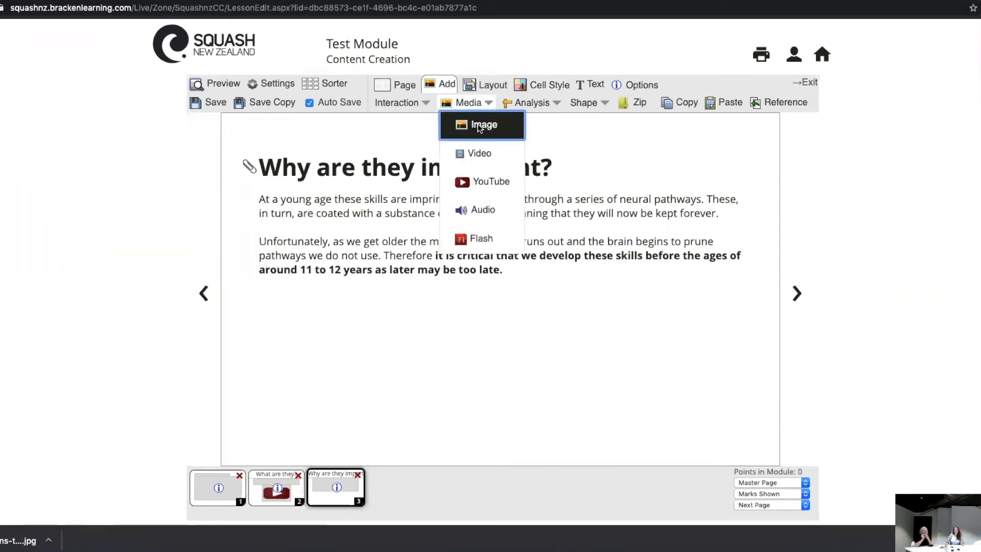
{"action": "left_click", "coordinate": [480, 126]}
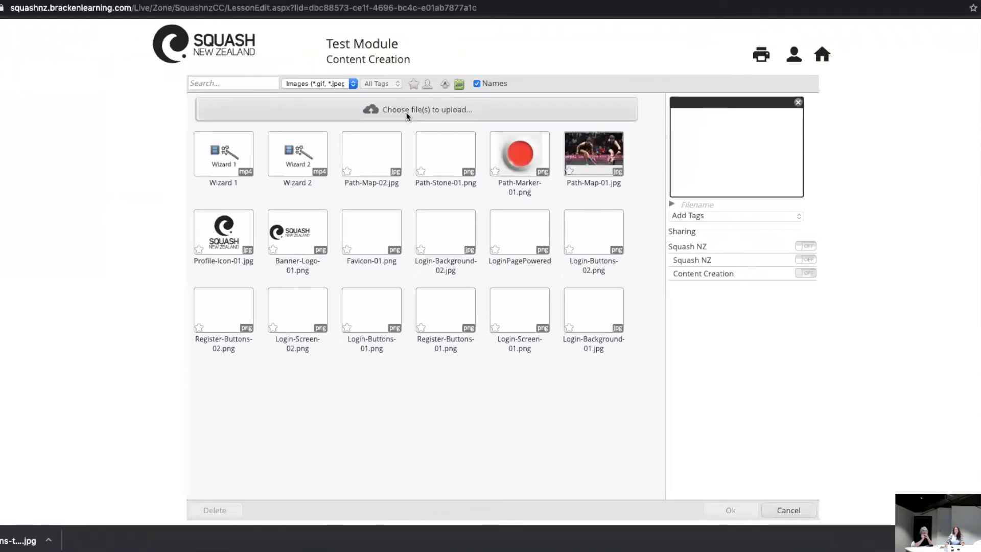
{"action": "left_click", "coordinate": [343, 109]}
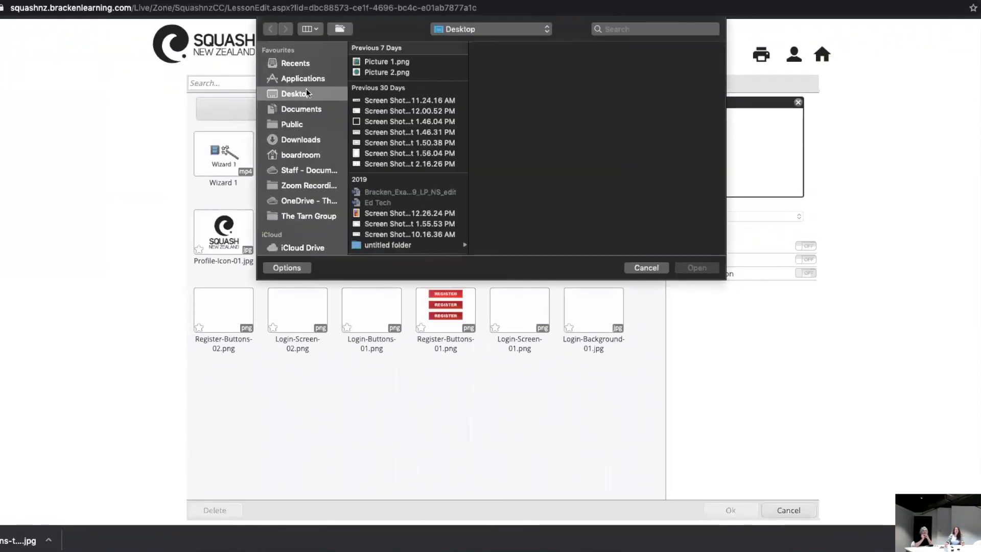
{"action": "left_click", "coordinate": [305, 136]}
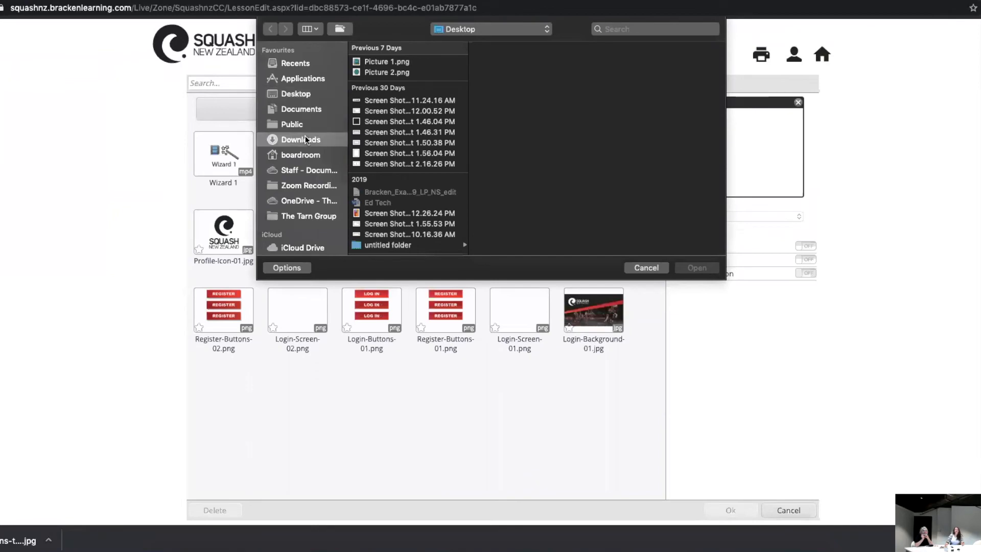
{"action": "left_click", "coordinate": [390, 63]}
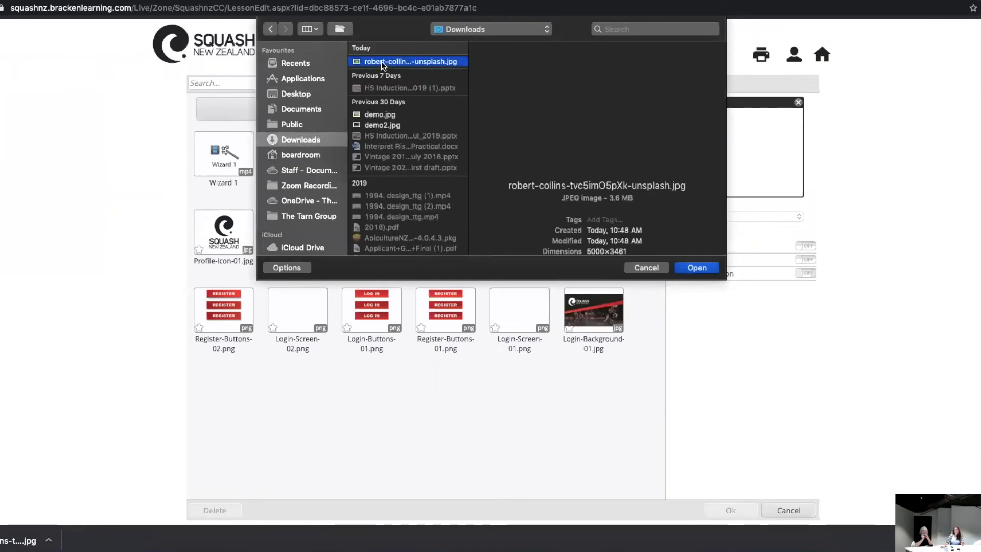
{"action": "left_click", "coordinate": [696, 268]}
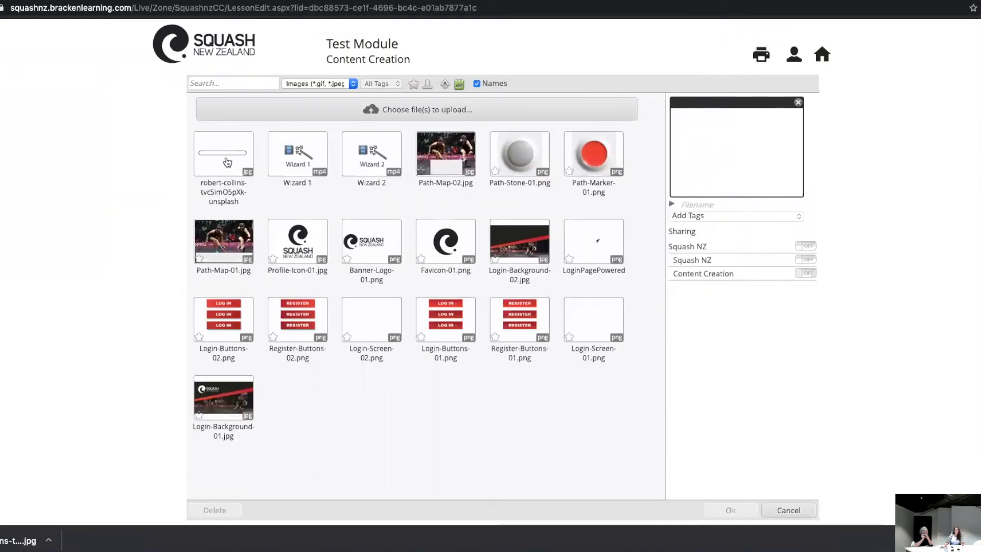
Step: Select the uploaded photo of the boys playing ball in the media library and open it for image editing
{"action": "left_click", "coordinate": [227, 162]}
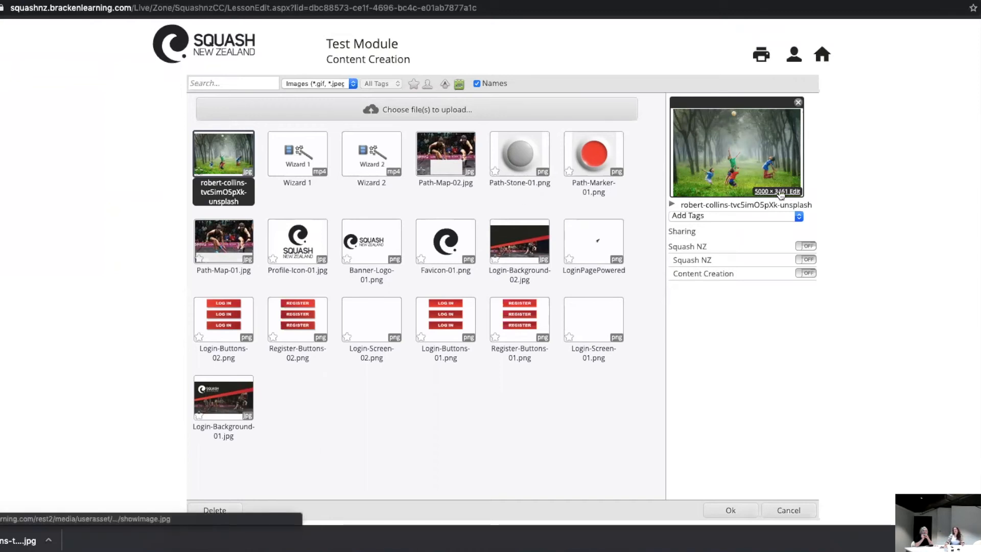
{"action": "key", "text": "ctrl+plus"}
{"action": "key", "text": "ctrl+plus"}
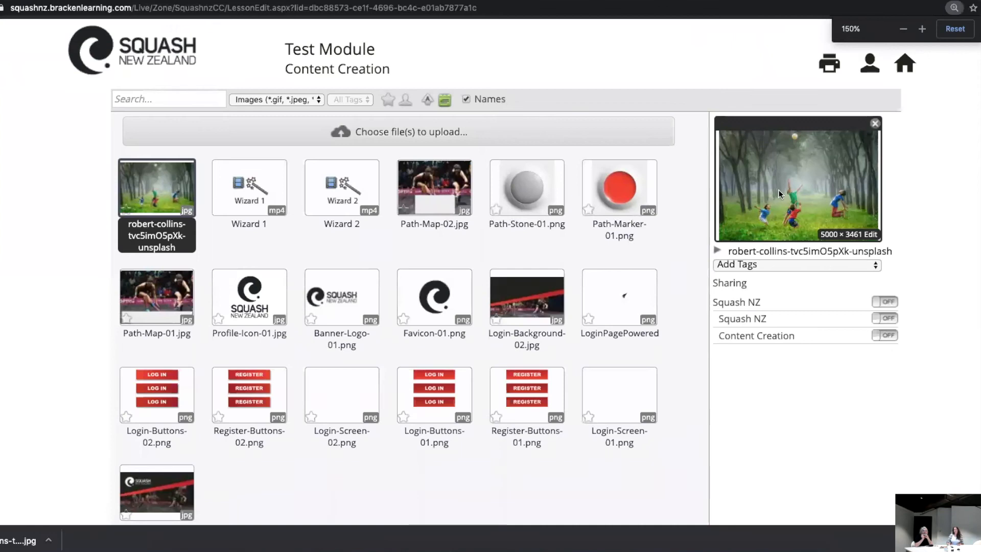
{"action": "key", "text": "ctrl+plus"}
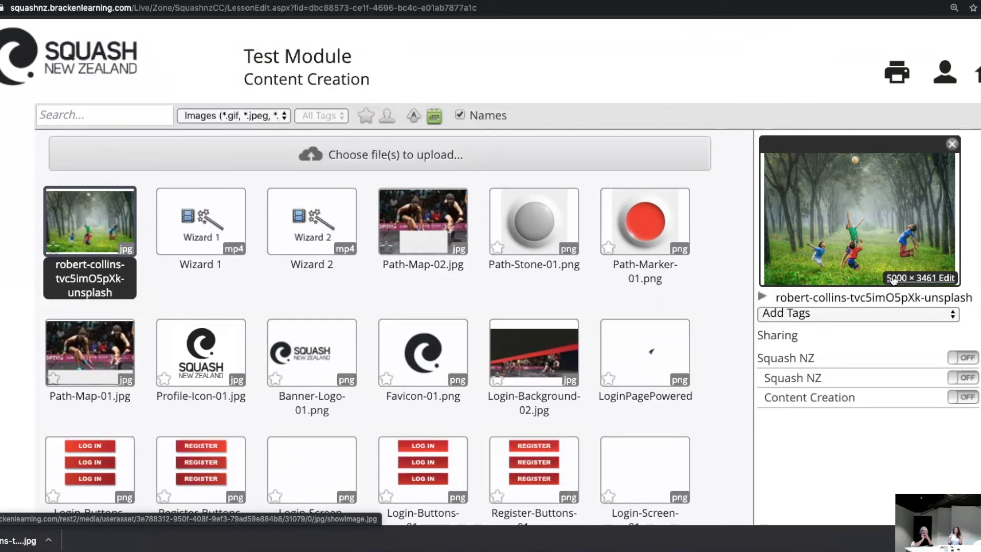
{"action": "left_click", "coordinate": [926, 280]}
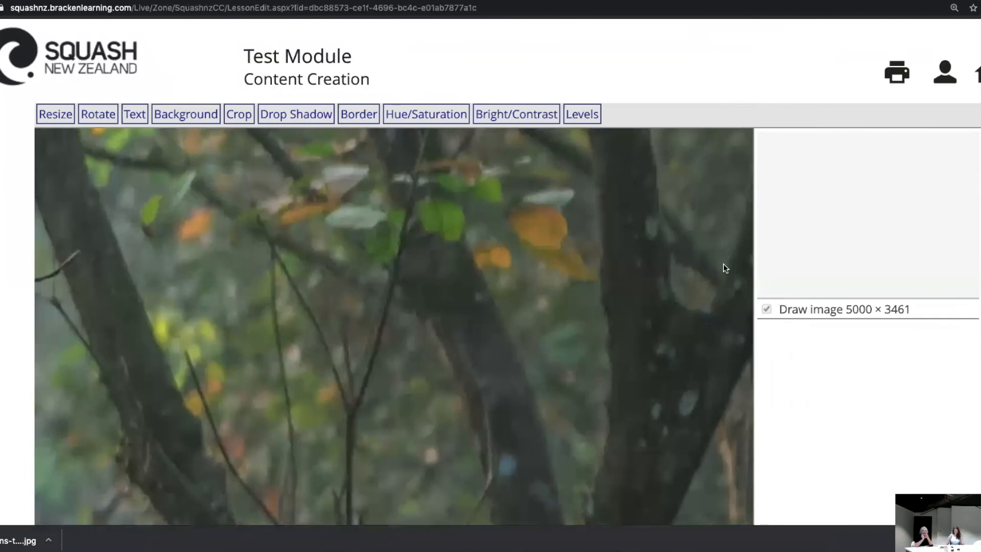
{"action": "key", "text": "super+minus"}
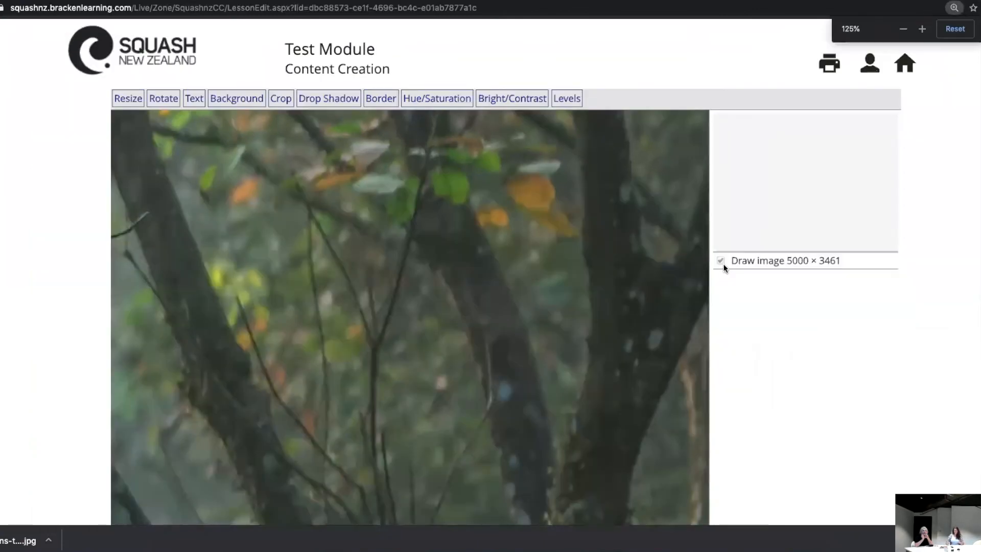
Step: Resize the photo of the boys playing ball to a width of 950 with proportions constrained
{"action": "key", "text": "ctrl+Tab"}
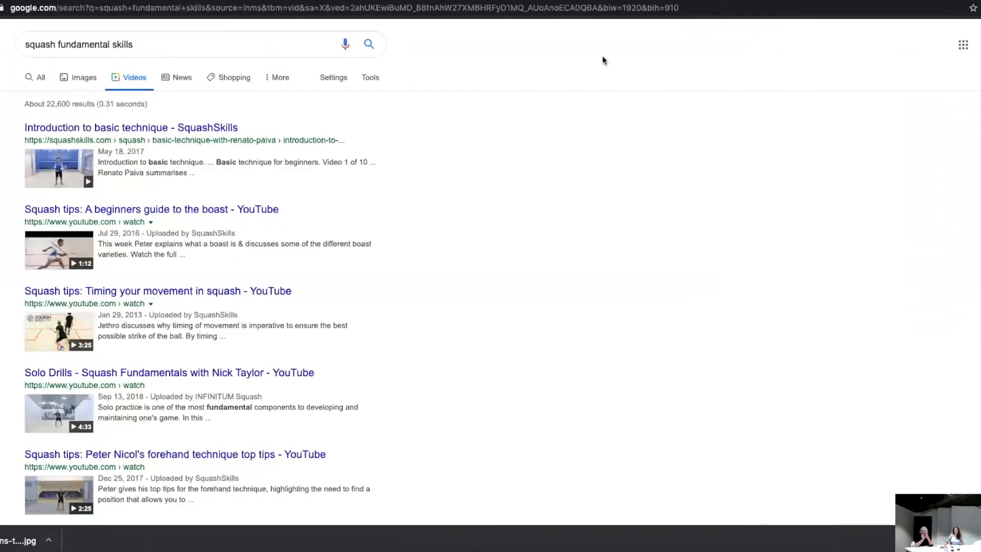
{"action": "key", "text": "ctrl+shift+Tab"}
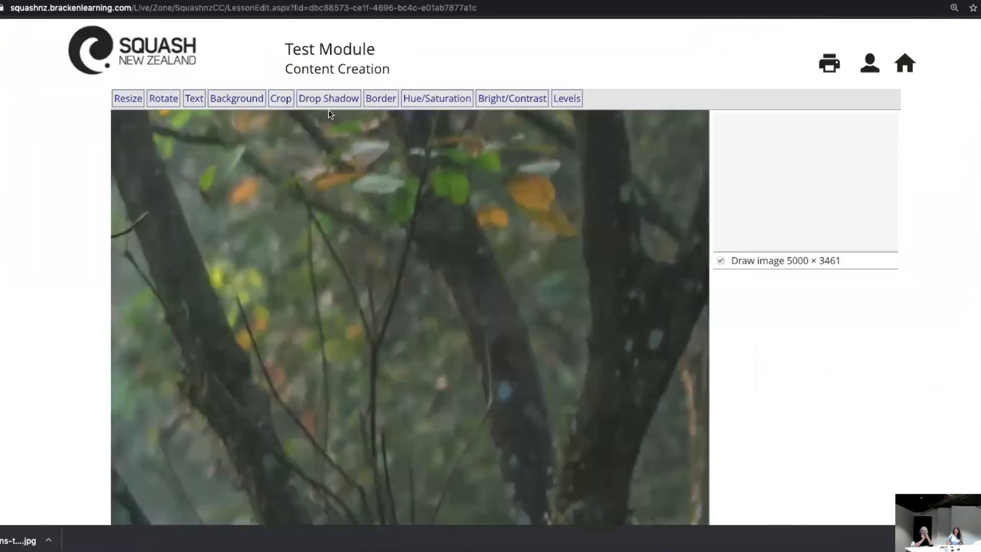
{"action": "key", "text": "super+minus"}
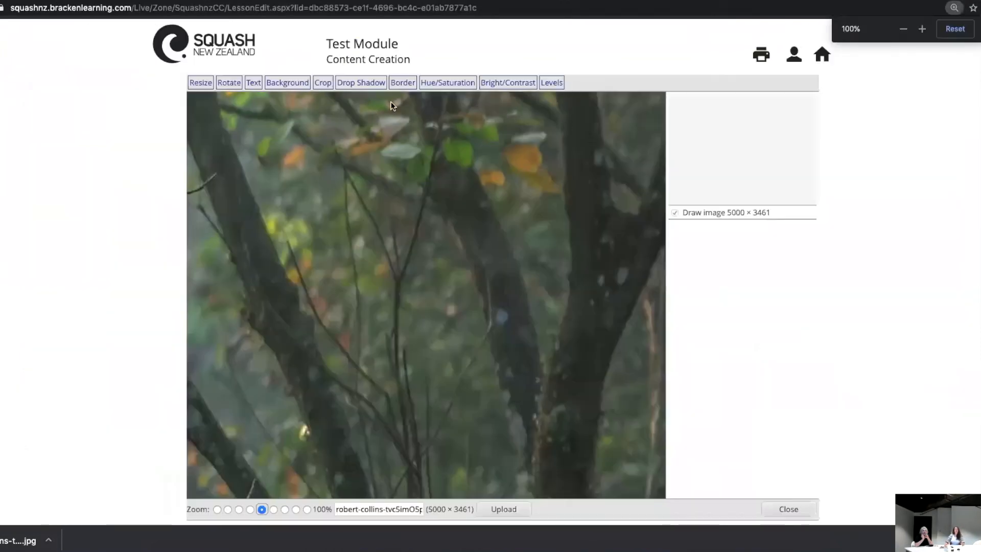
{"action": "left_click", "coordinate": [201, 82]}
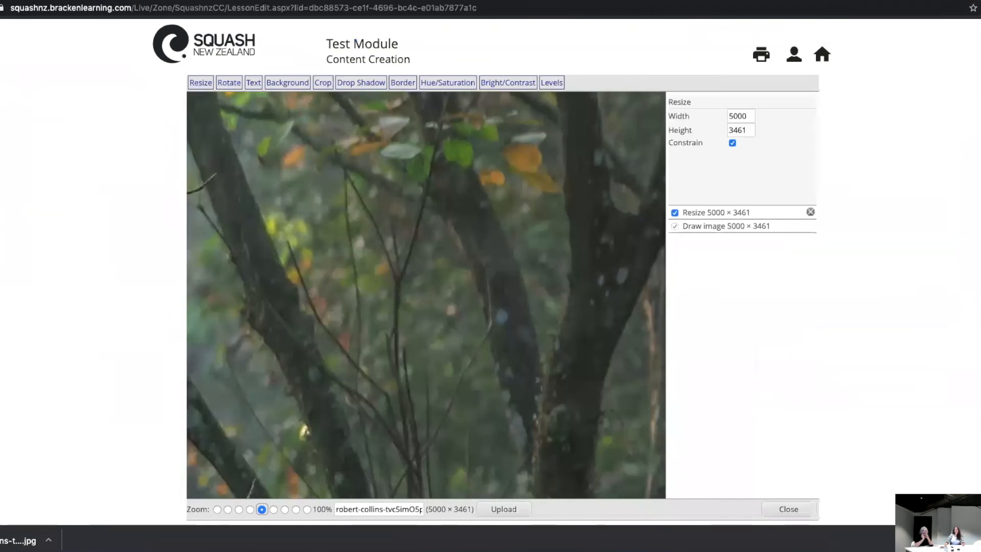
{"action": "left_click", "coordinate": [742, 115]}
{"action": "double_click", "coordinate": [743, 116]}
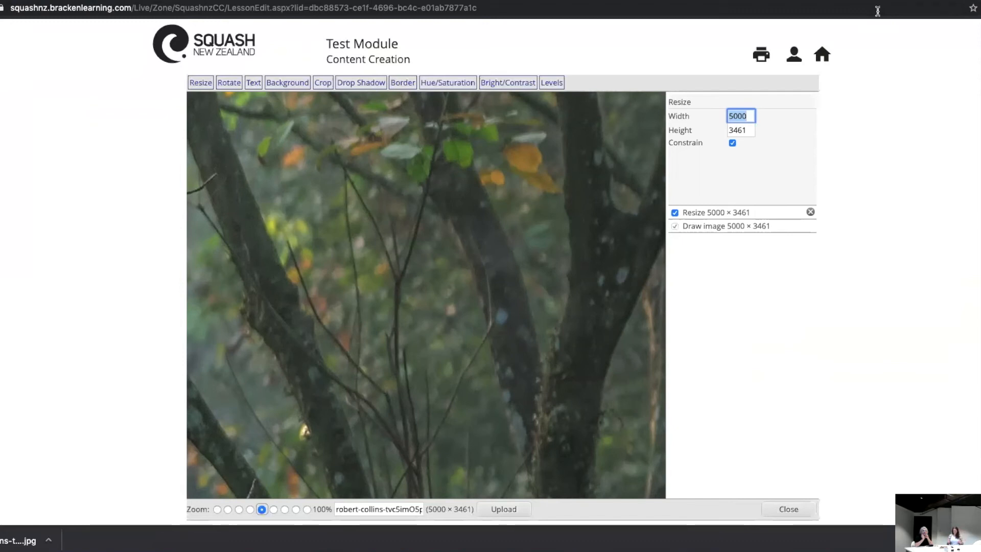
{"action": "type", "text": "950"}
{"action": "key", "text": "Tab"}
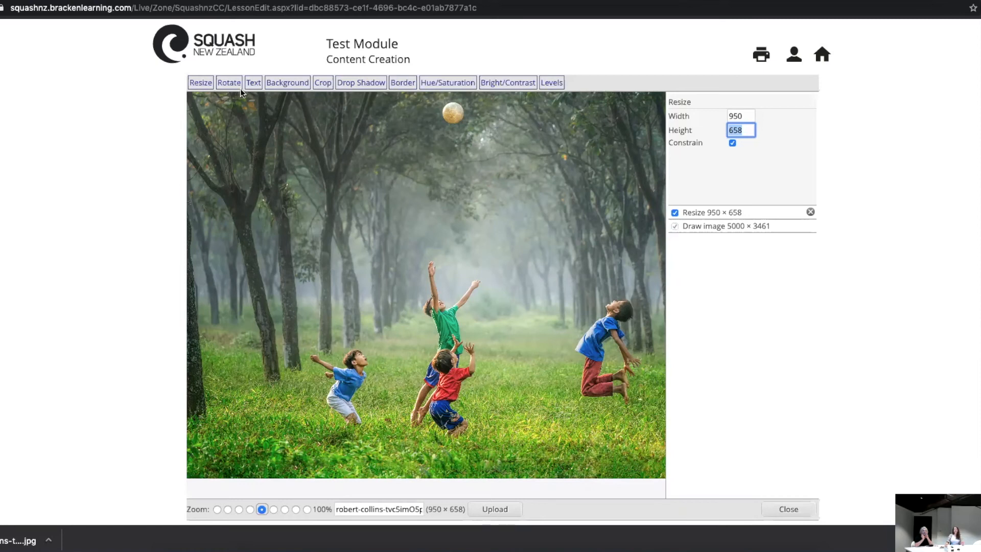
Step: Crop the photo to a height of 600, upload the edited version to the media library and leave the image editor
{"action": "left_click", "coordinate": [322, 85]}
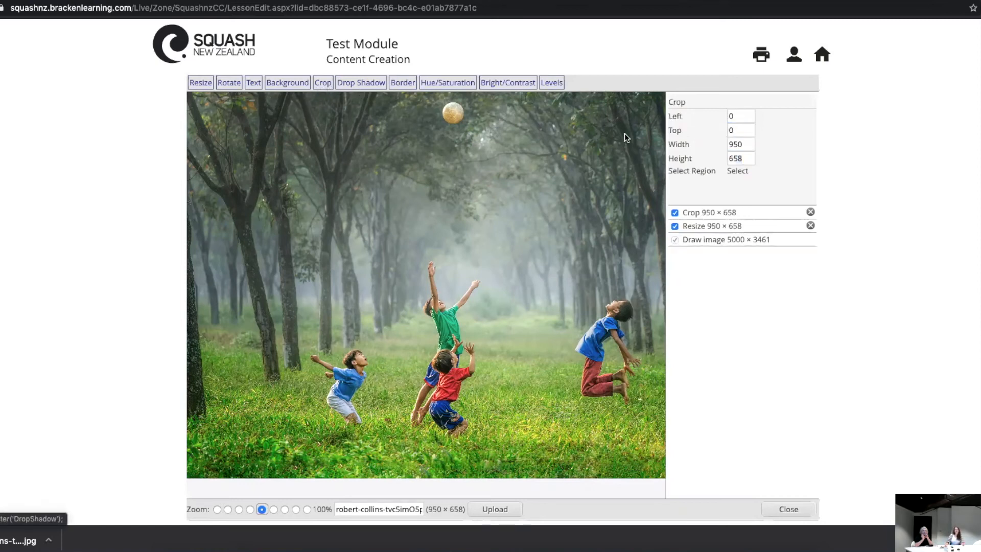
{"action": "double_click", "coordinate": [737, 159]}
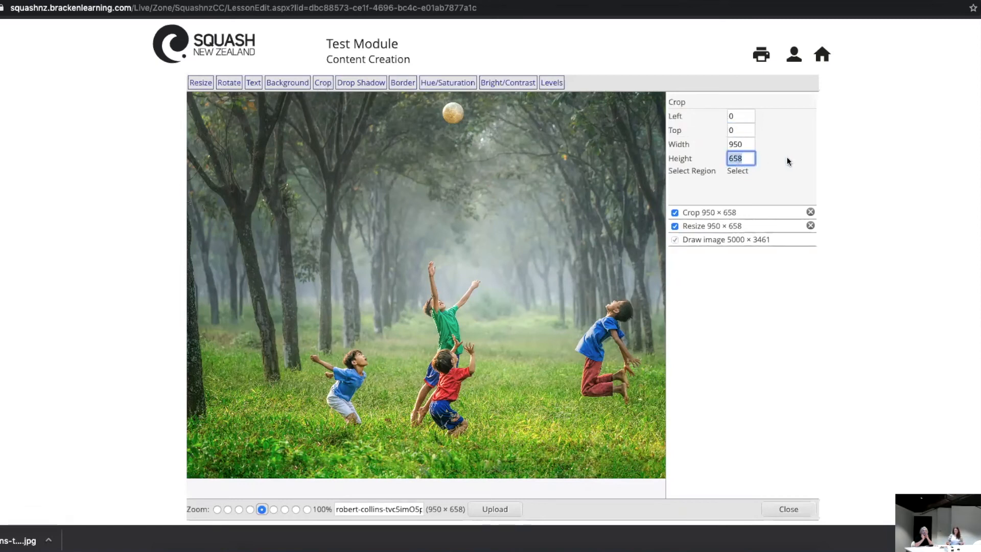
{"action": "type", "text": "600"}
{"action": "key", "text": "Tab"}
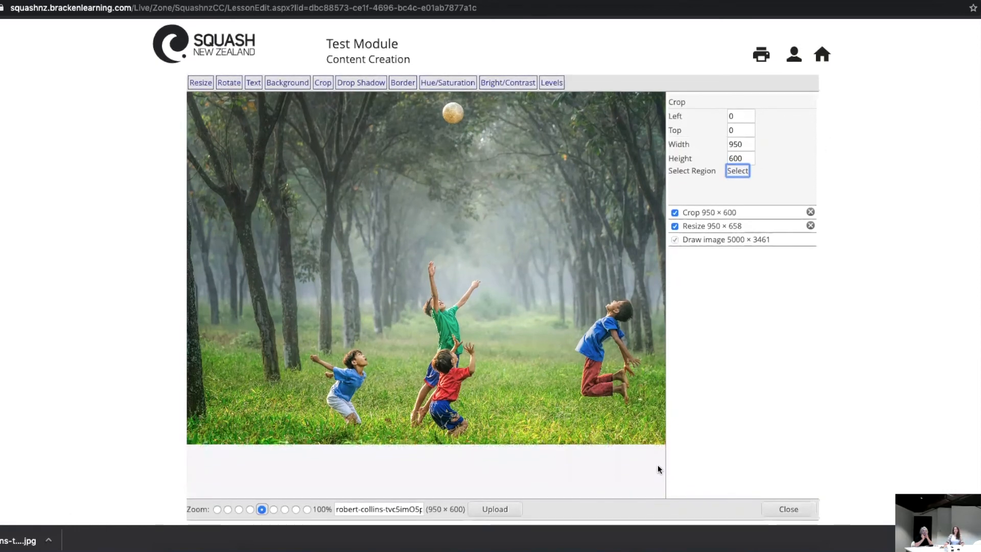
{"action": "left_click", "coordinate": [493, 509]}
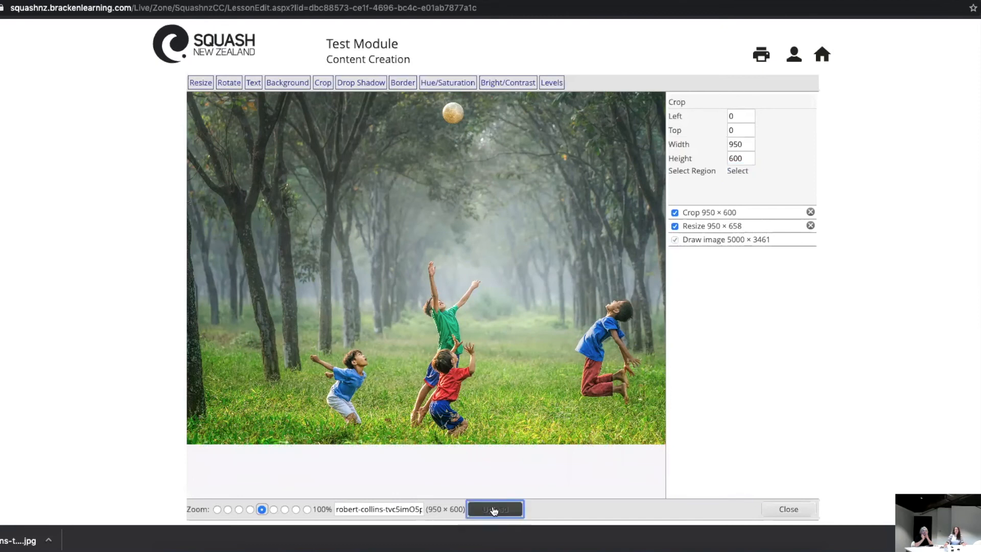
{"action": "left_click", "coordinate": [778, 510]}
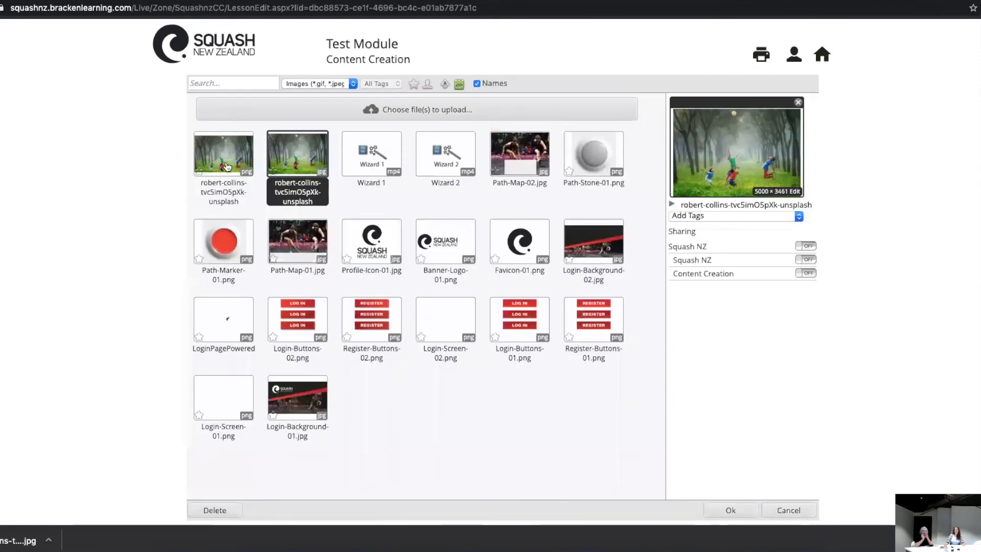
Step: Insert the edited 950 × 600 photo on page 3 and send it to the back, behind the text
{"action": "left_click", "coordinate": [227, 167]}
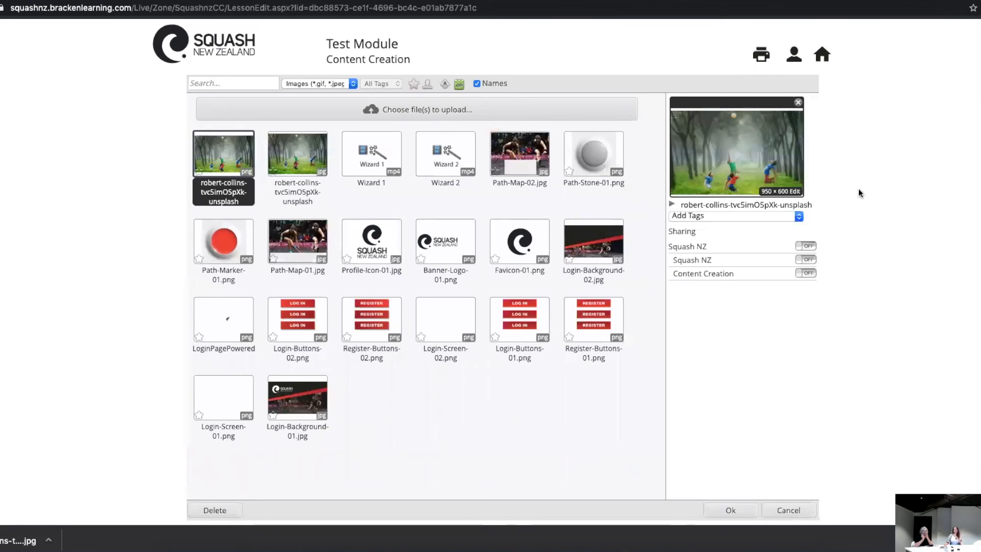
{"action": "double_click", "coordinate": [228, 163]}
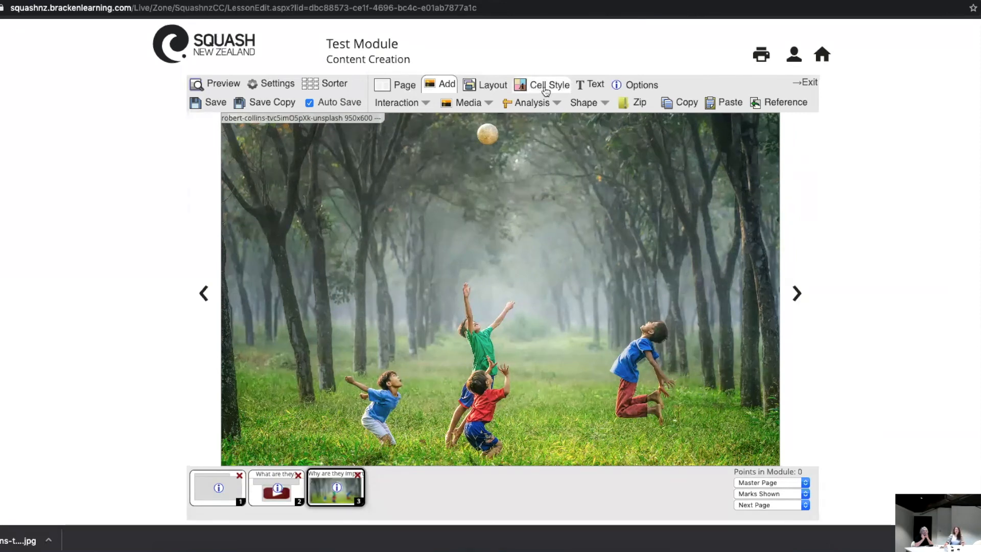
{"action": "left_click", "coordinate": [488, 84]}
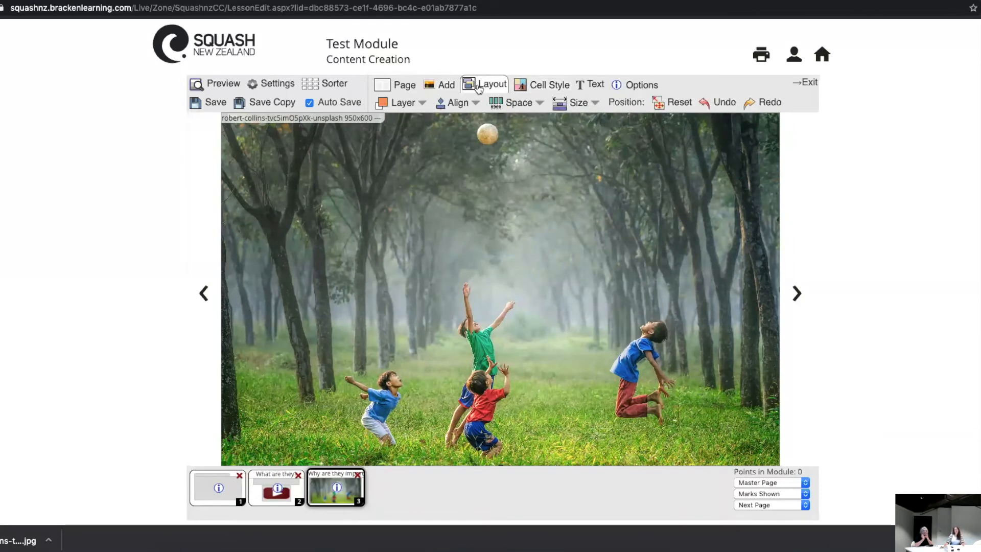
{"action": "left_click", "coordinate": [422, 104]}
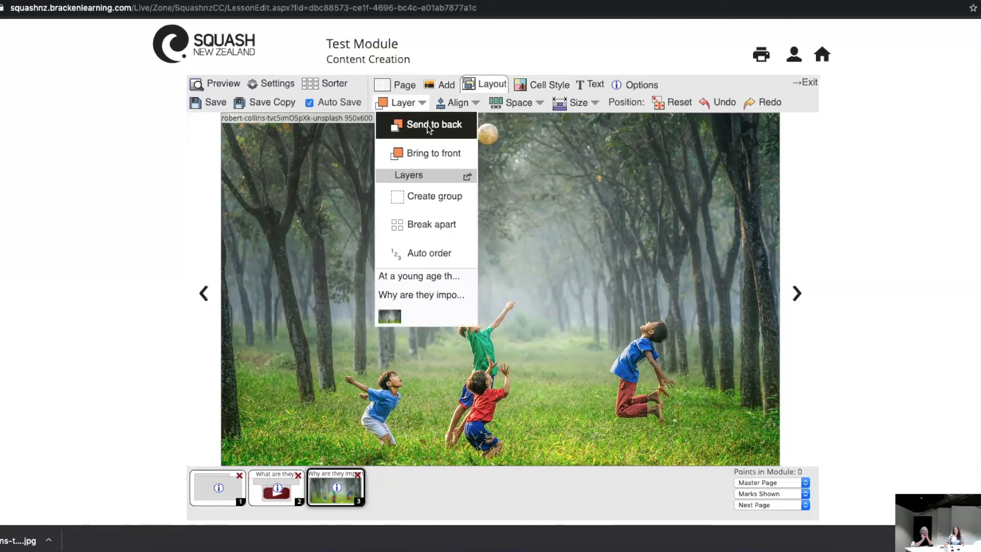
{"action": "left_click", "coordinate": [429, 126]}
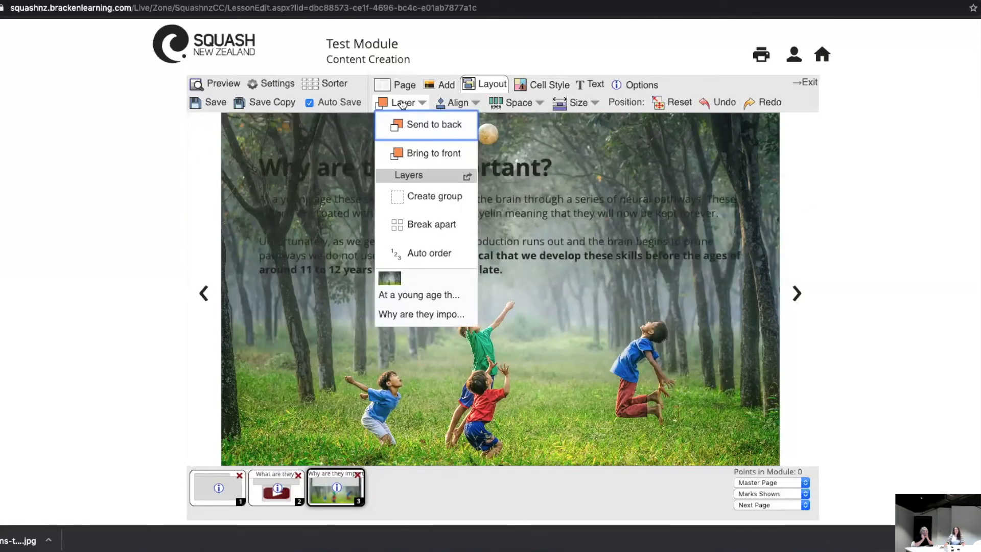
{"action": "left_click", "coordinate": [403, 103]}
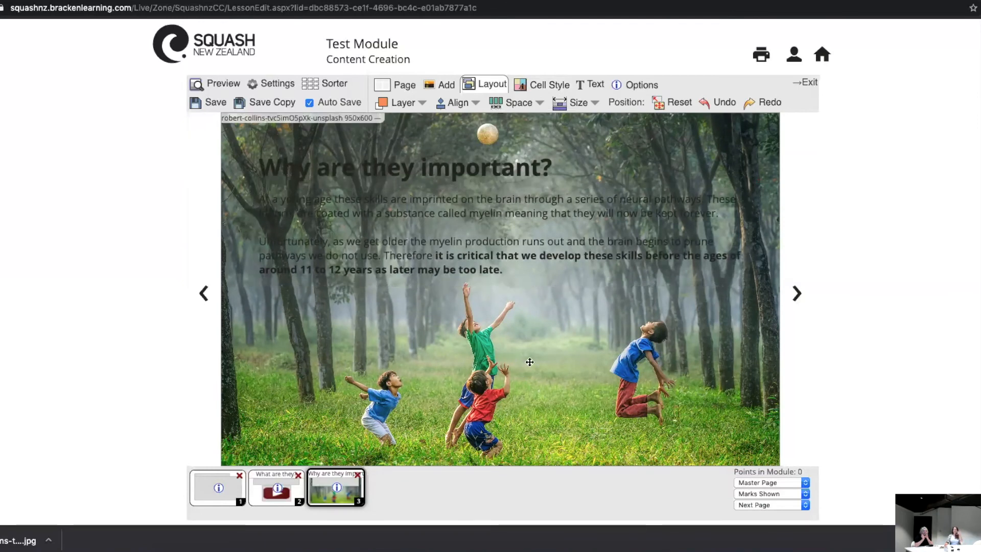
Step: Make page 3 a master page and copy its "Why are they important?" heading and body text boxes
{"action": "left_click", "coordinate": [767, 482]}
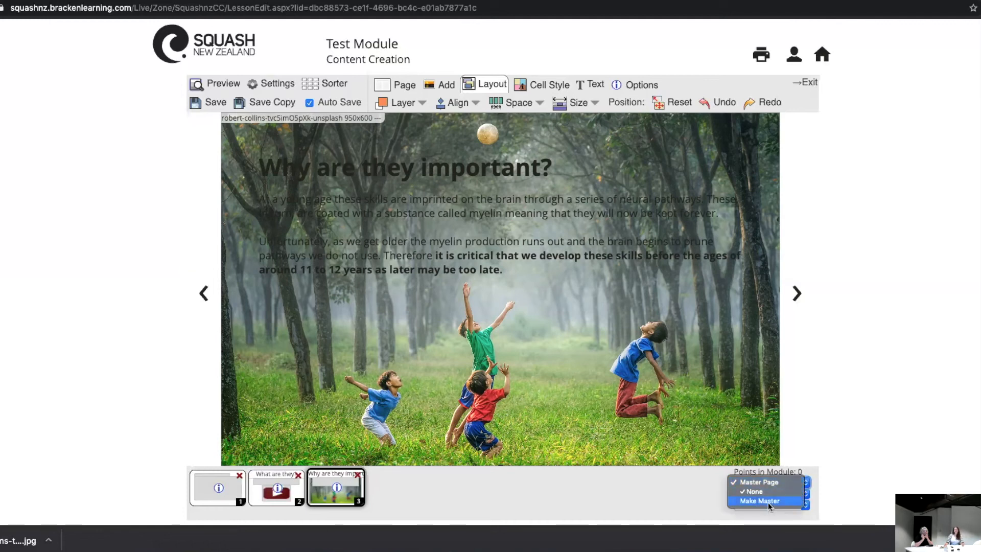
{"action": "left_click", "coordinate": [768, 501]}
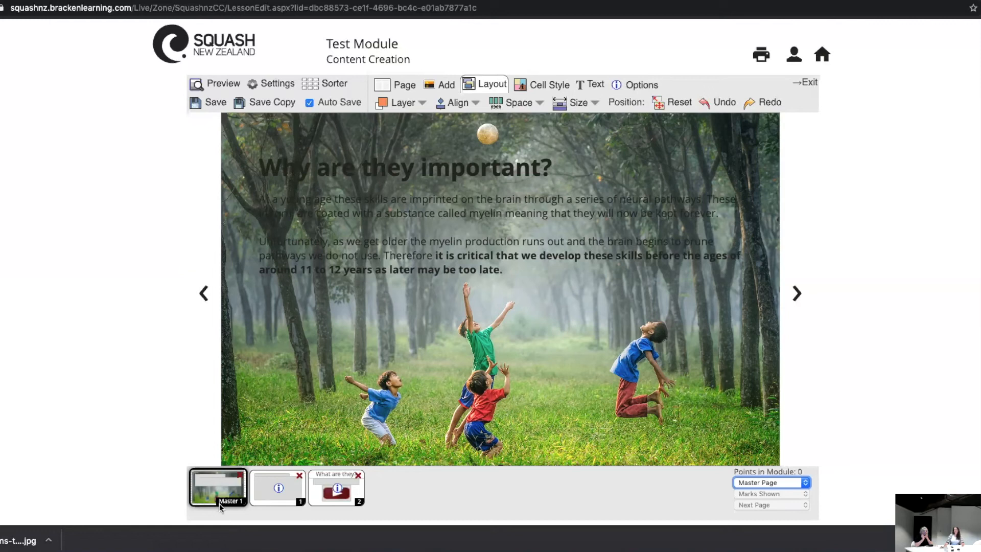
{"action": "left_click", "coordinate": [322, 171]}
{"action": "left_click", "coordinate": [341, 223], "text": "shift"}
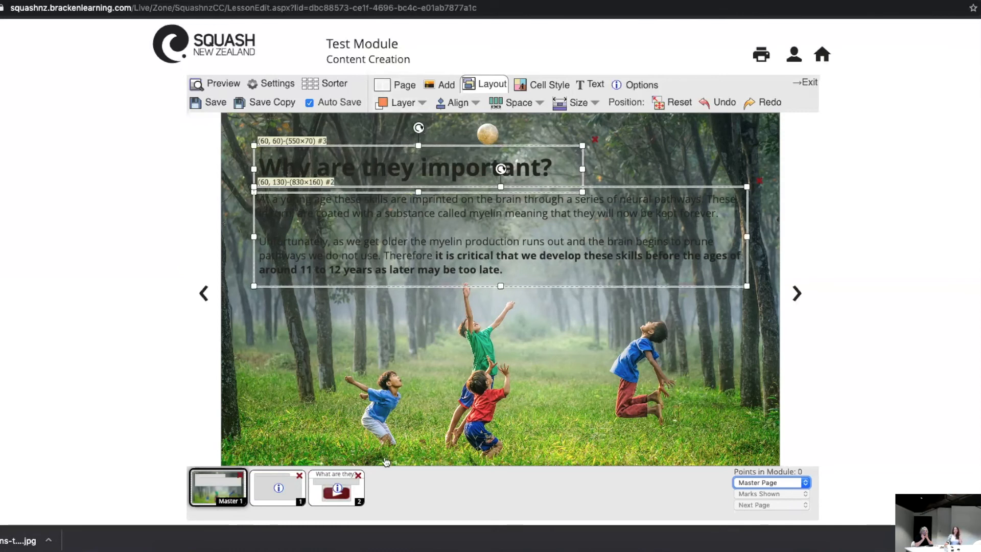
{"action": "left_click", "coordinate": [399, 90]}
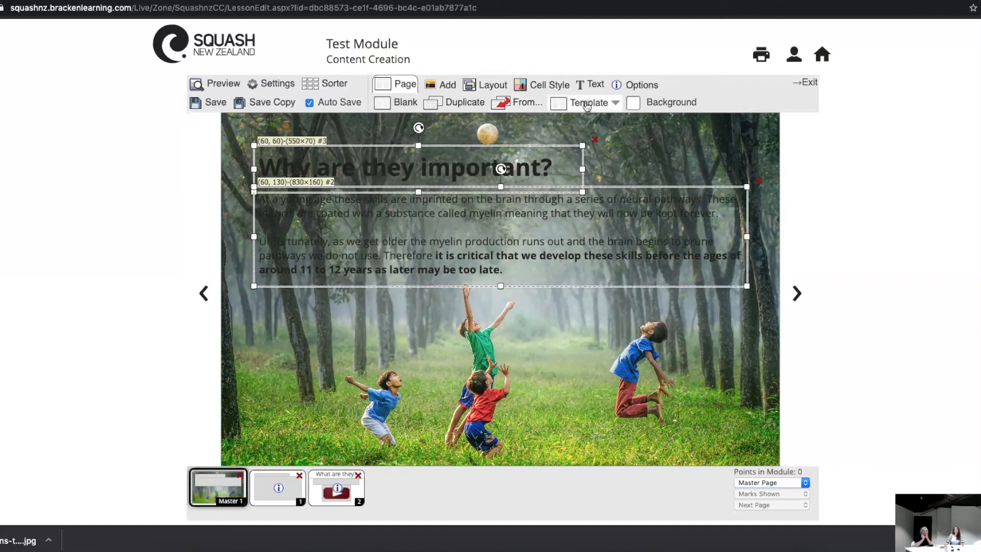
{"action": "left_click", "coordinate": [489, 86]}
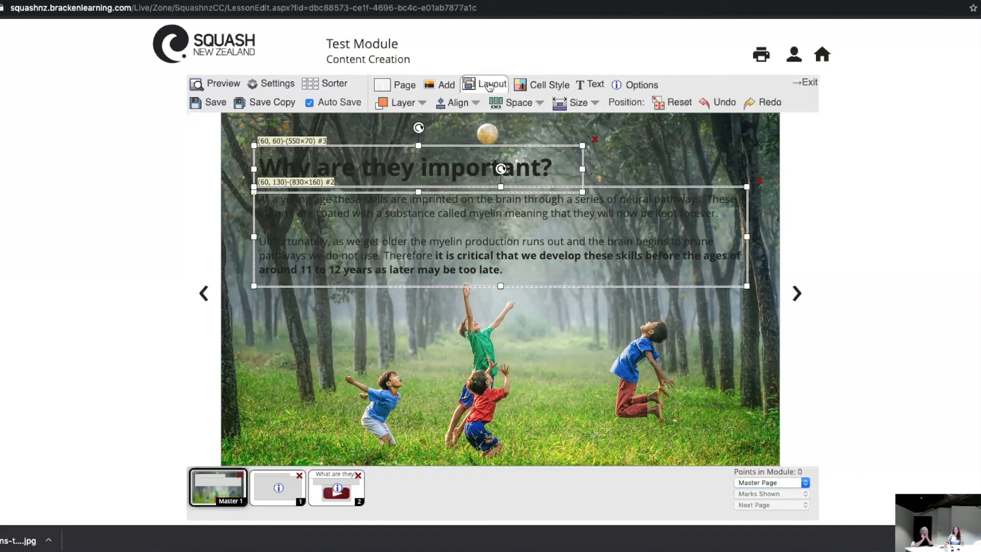
{"action": "left_click", "coordinate": [447, 85]}
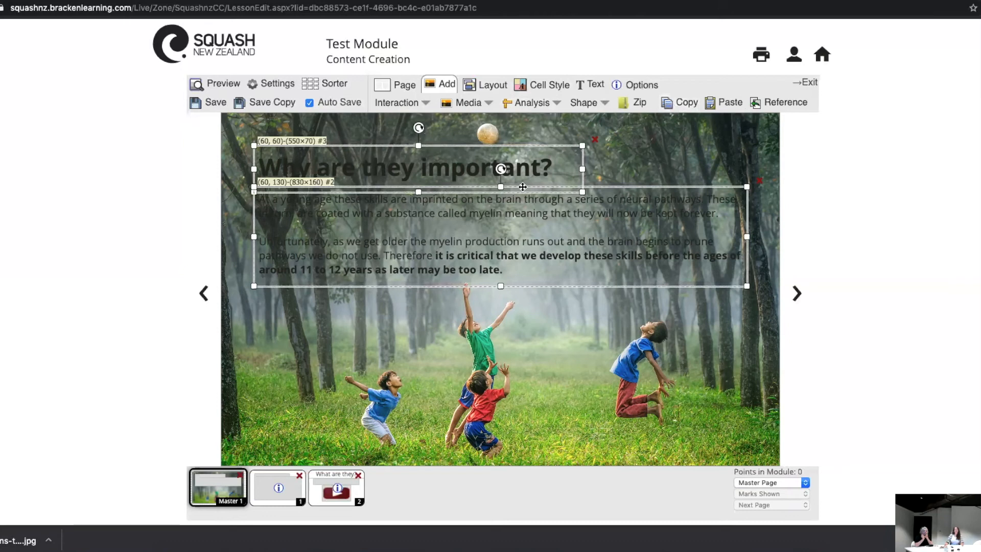
{"action": "left_click", "coordinate": [679, 103]}
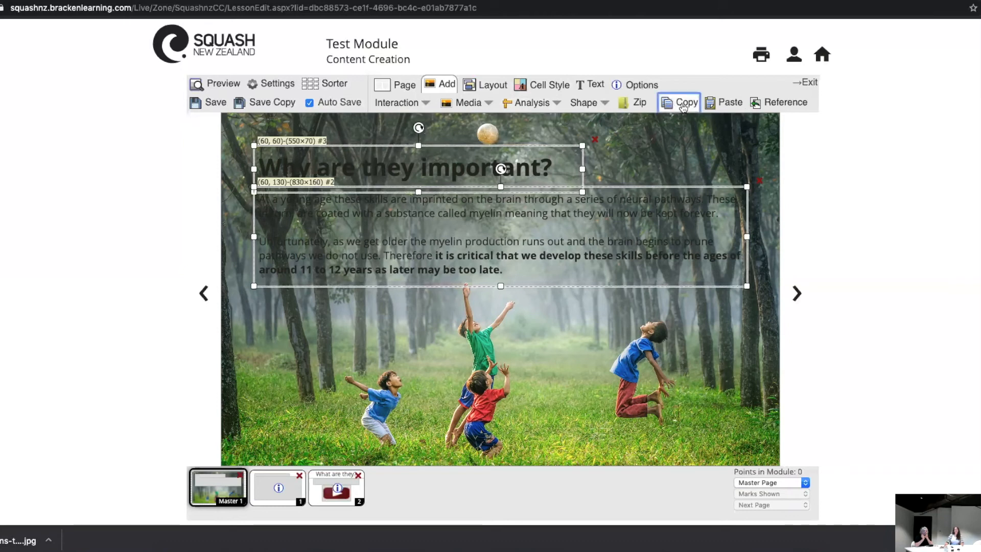
Step: Add a blank page that uses Master 1 and paste the copied heading and body text boxes onto it
{"action": "left_click", "coordinate": [401, 84]}
{"action": "left_click", "coordinate": [406, 108]}
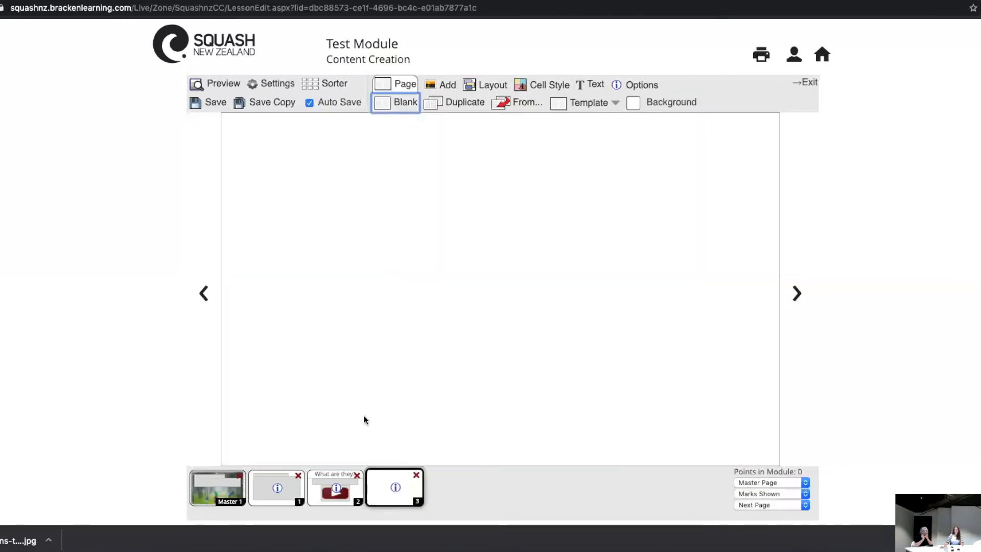
{"action": "left_click", "coordinate": [768, 483]}
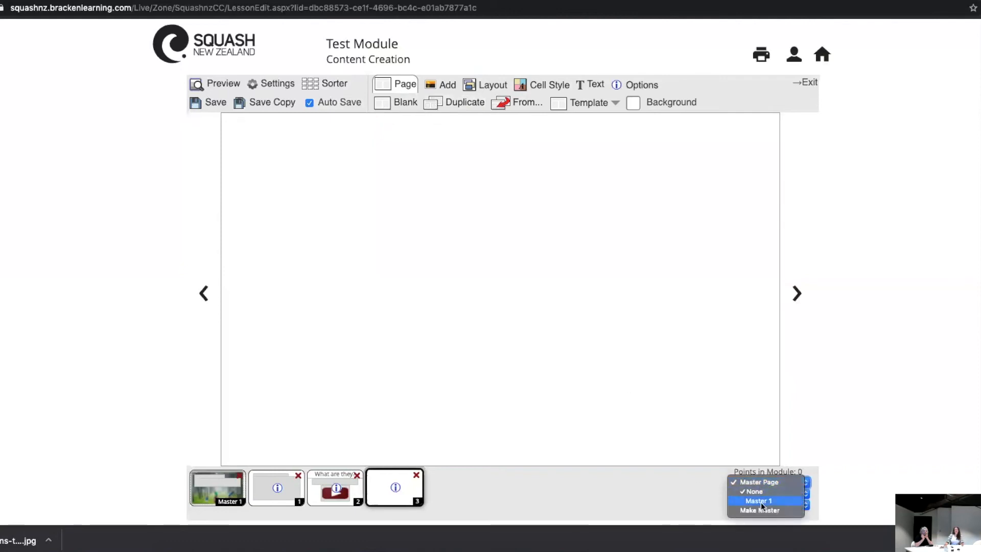
{"action": "left_click", "coordinate": [761, 501]}
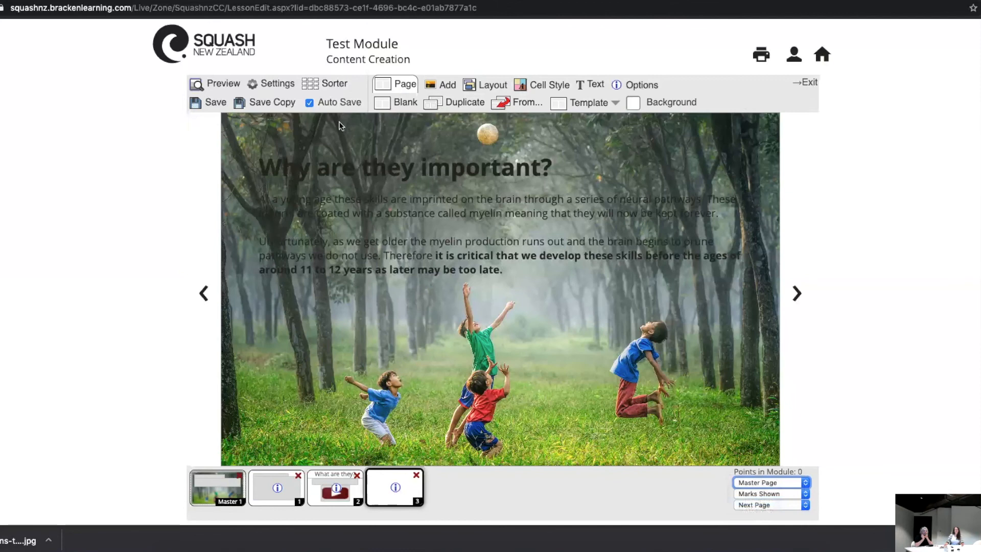
{"action": "left_click", "coordinate": [440, 84]}
{"action": "left_click", "coordinate": [720, 100]}
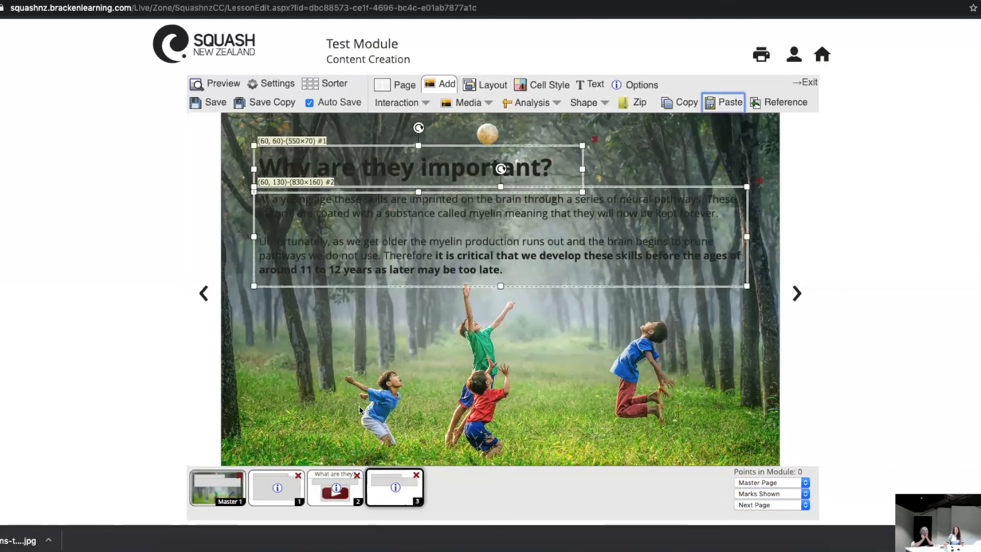
Step: Delete the heading and body text boxes from Master 1, and check the pasted text boxes on page 3
{"action": "left_click", "coordinate": [194, 493]}
{"action": "left_click", "coordinate": [409, 150]}
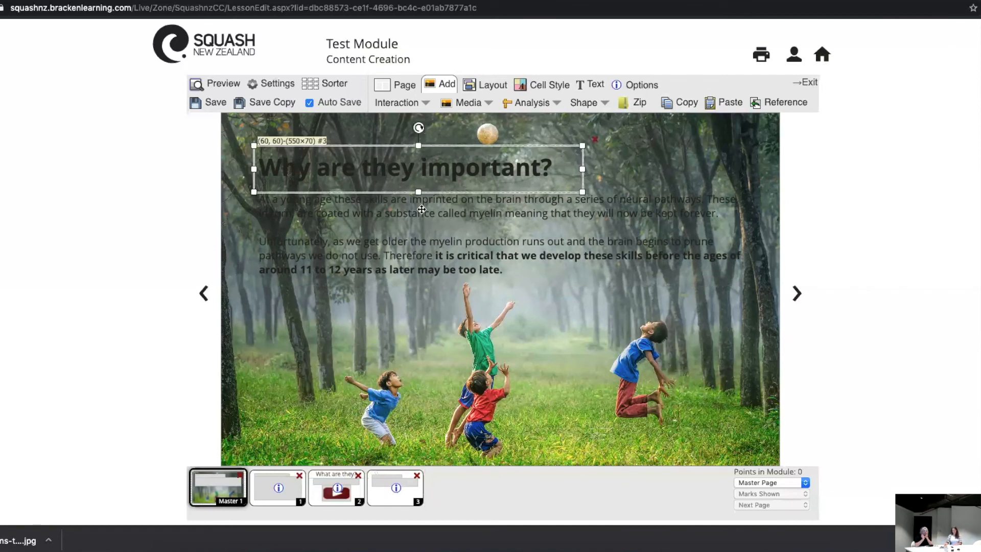
{"action": "key", "text": "Delete"}
{"action": "left_click", "coordinate": [416, 225]}
{"action": "key", "text": "Delete"}
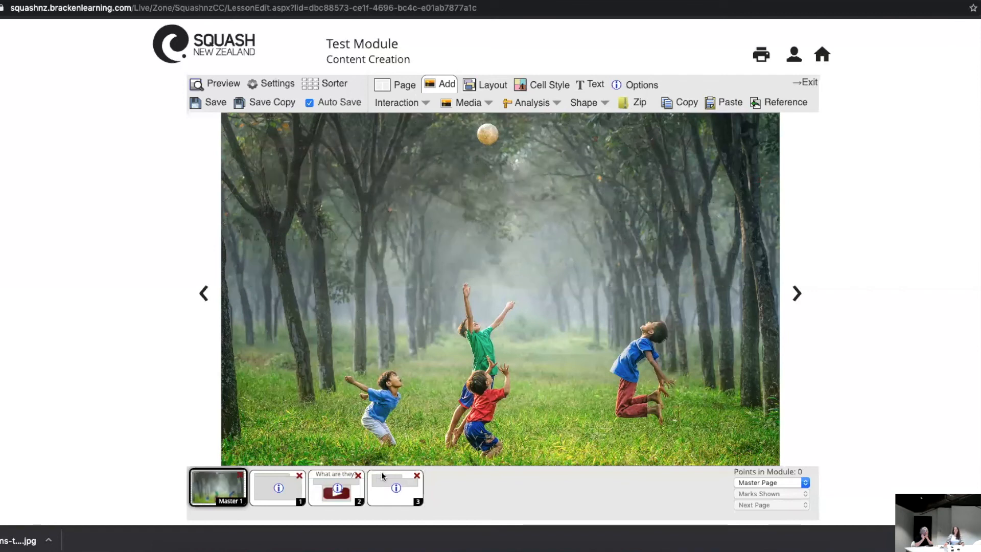
{"action": "left_click", "coordinate": [388, 476]}
{"action": "left_click", "coordinate": [428, 174]}
{"action": "left_click", "coordinate": [447, 270]}
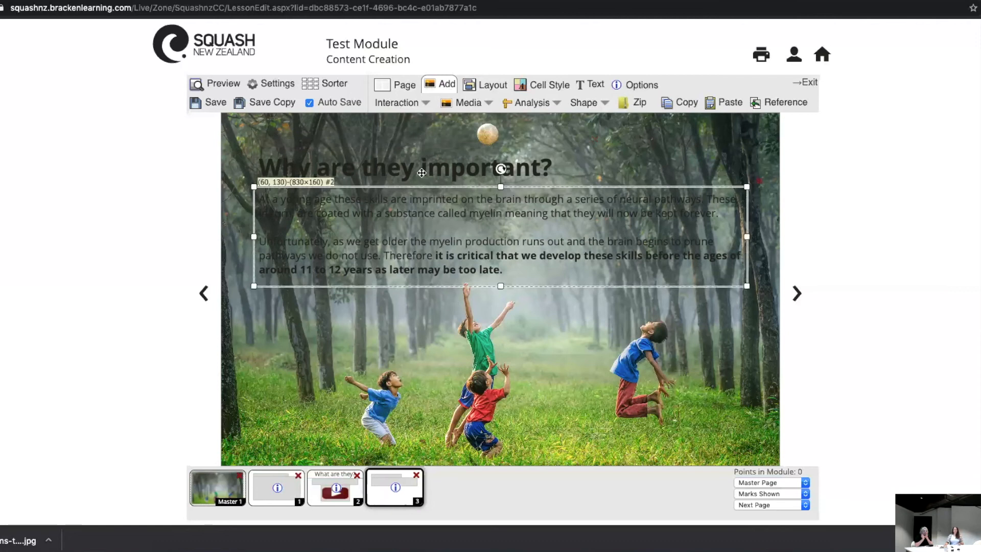
{"action": "left_click", "coordinate": [455, 335]}
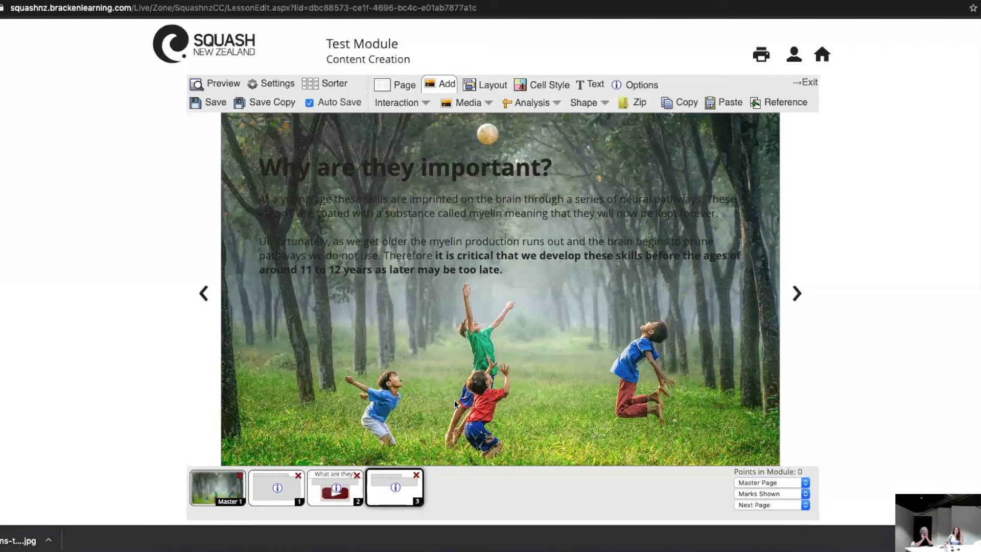
Step: Add a rectangle shape to Master 1 and stretch it over the entire background photo
{"action": "left_click", "coordinate": [219, 483]}
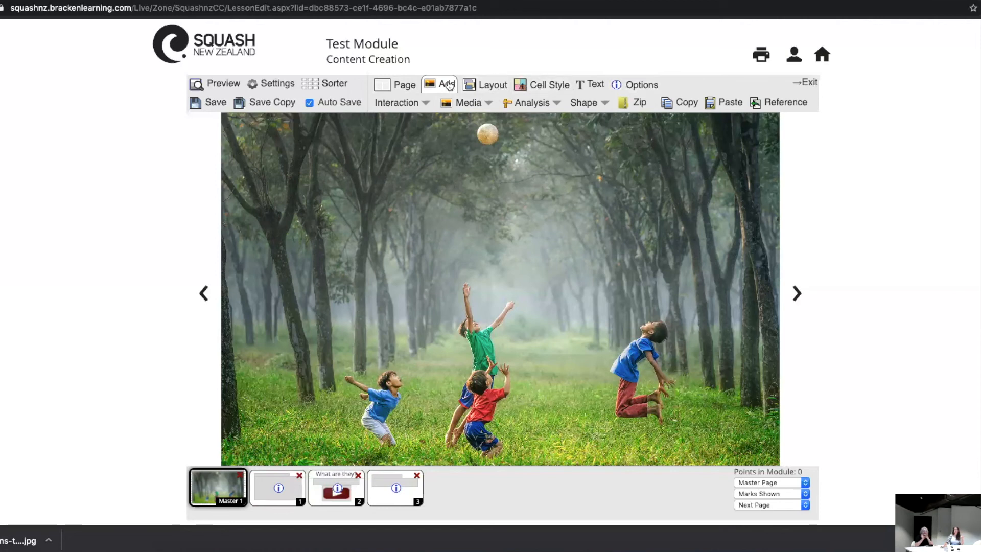
{"action": "left_click", "coordinate": [587, 102]}
{"action": "left_click", "coordinate": [583, 121]}
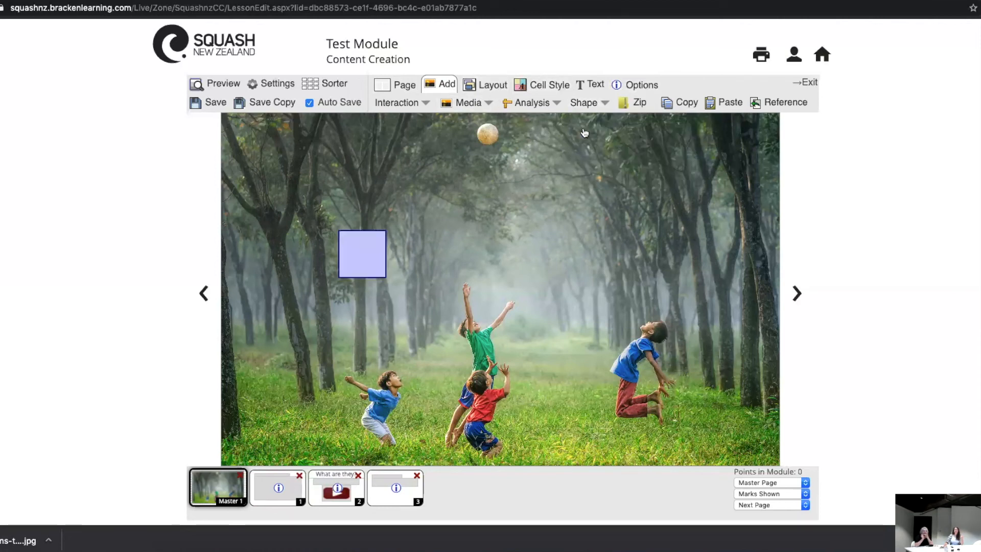
{"action": "left_click_drag", "start_coordinate": [358, 255], "coordinate": [783, 470]}
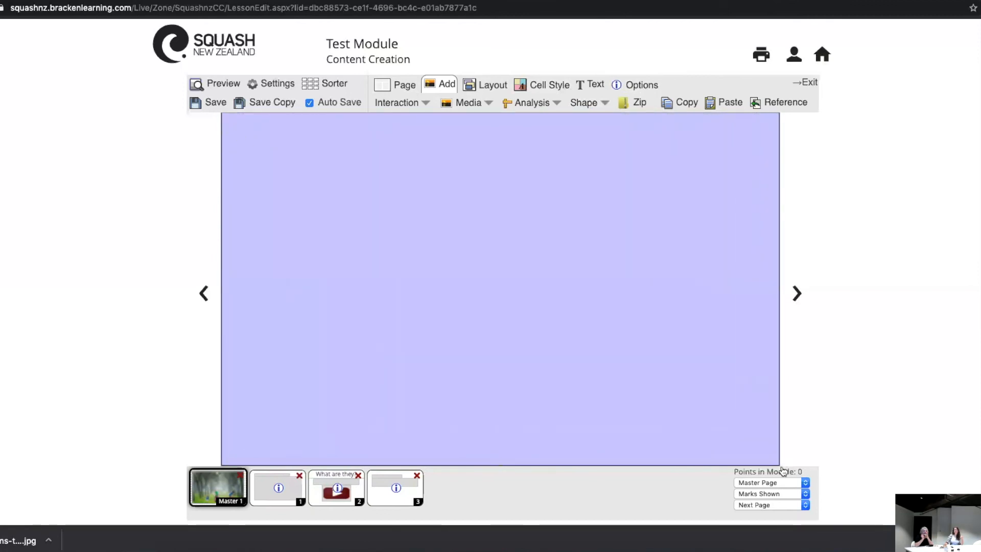
Step: Set the border colour of the Master 1 rectangle to transparent
{"action": "left_click", "coordinate": [546, 88]}
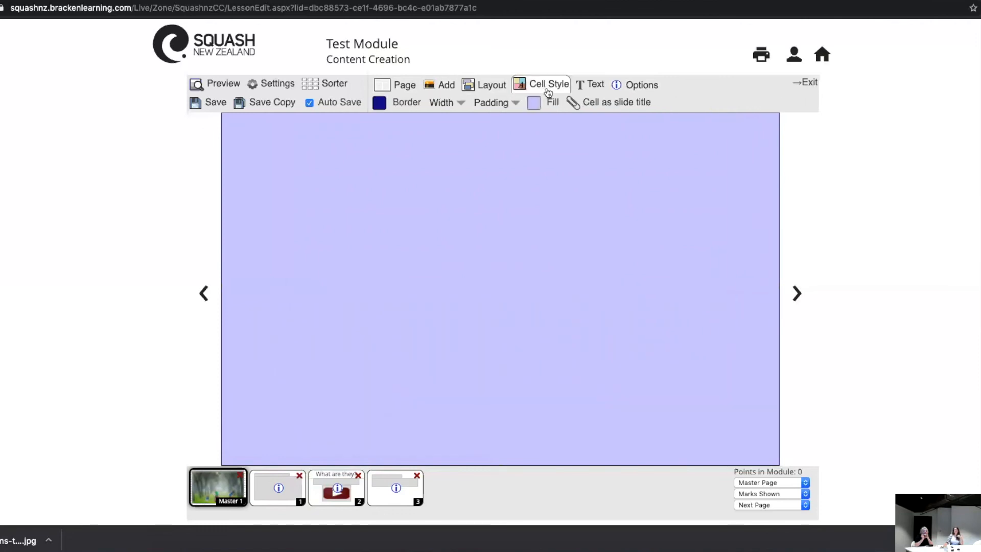
{"action": "left_click", "coordinate": [383, 105]}
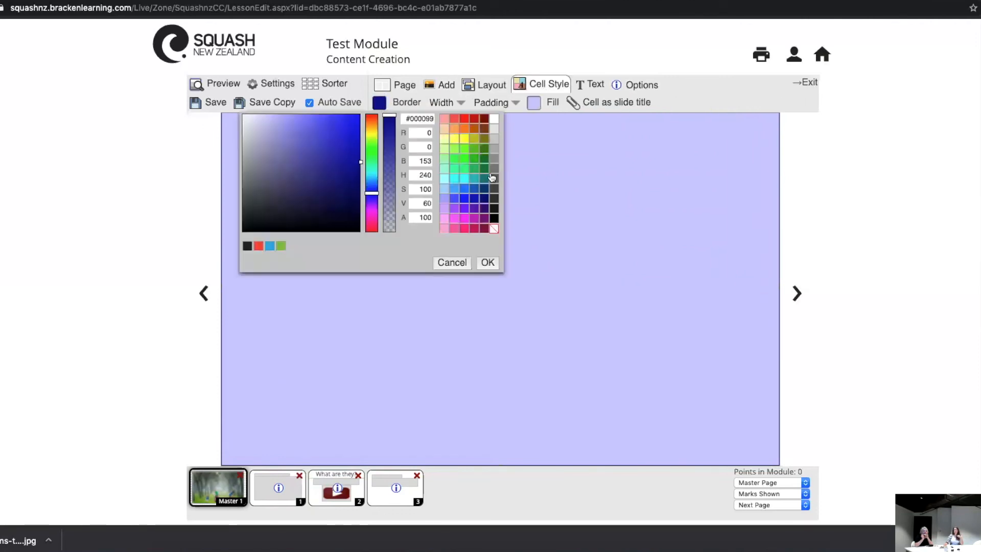
{"action": "left_click", "coordinate": [492, 229]}
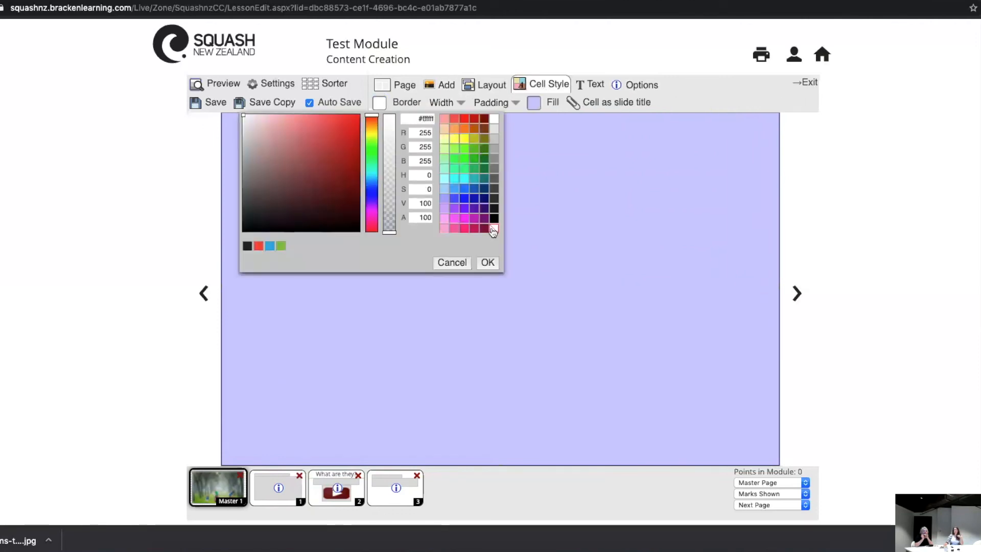
{"action": "left_click", "coordinate": [487, 262]}
Step: Fill the Master 1 rectangle with white at 80 alpha and check the text's readability on page 3
{"action": "left_click", "coordinate": [532, 104]}
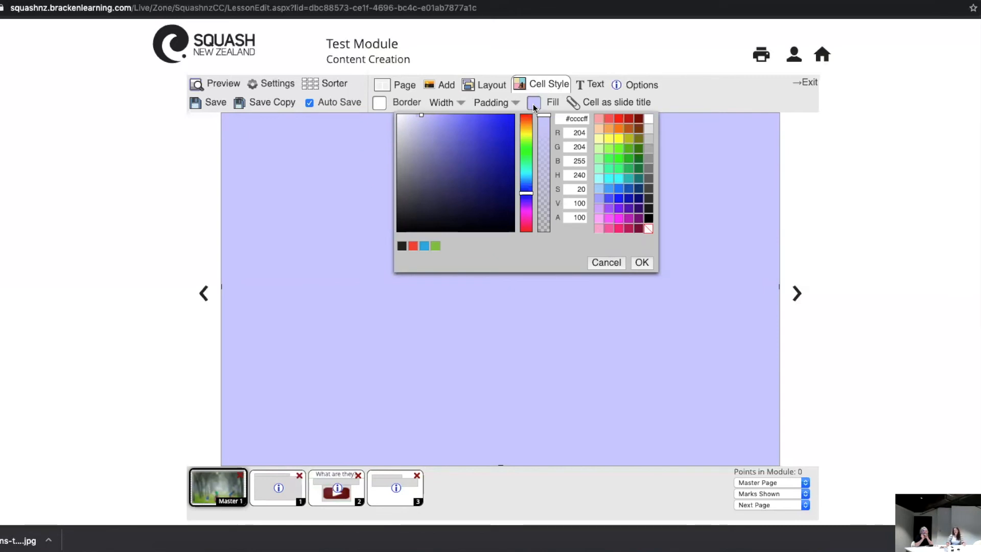
{"action": "left_click", "coordinate": [649, 120]}
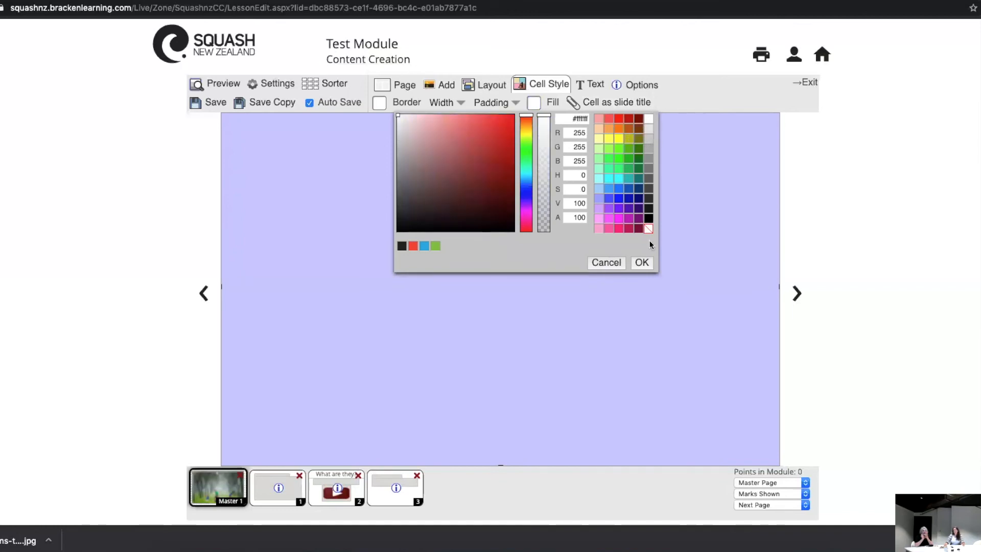
{"action": "left_click", "coordinate": [582, 219]}
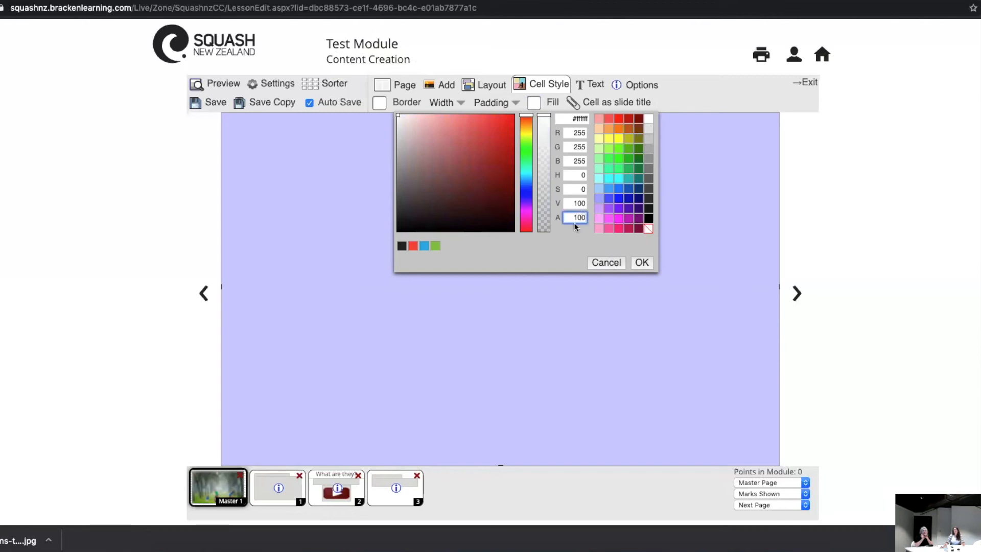
{"action": "double_click", "coordinate": [576, 218]}
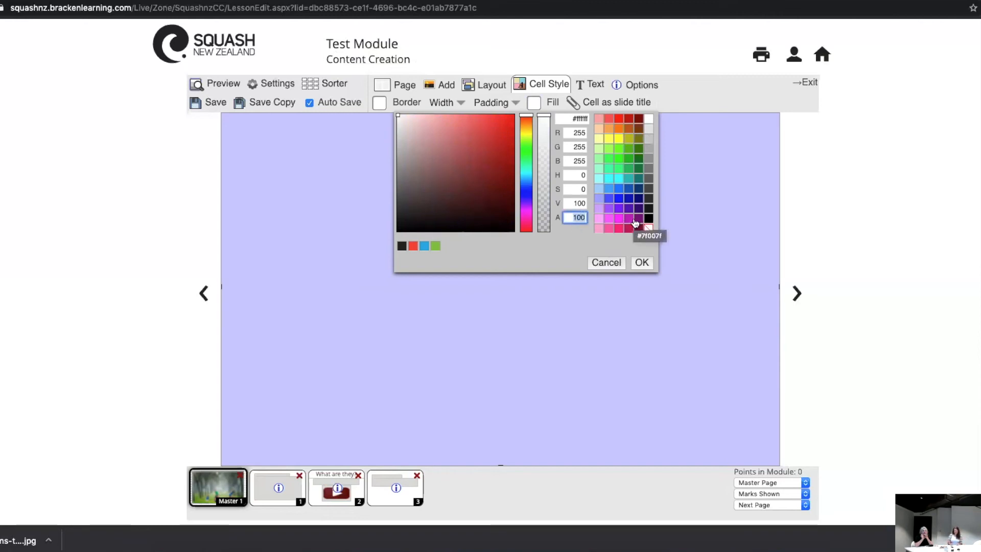
{"action": "type", "text": "80"}
{"action": "key", "text": "Tab"}
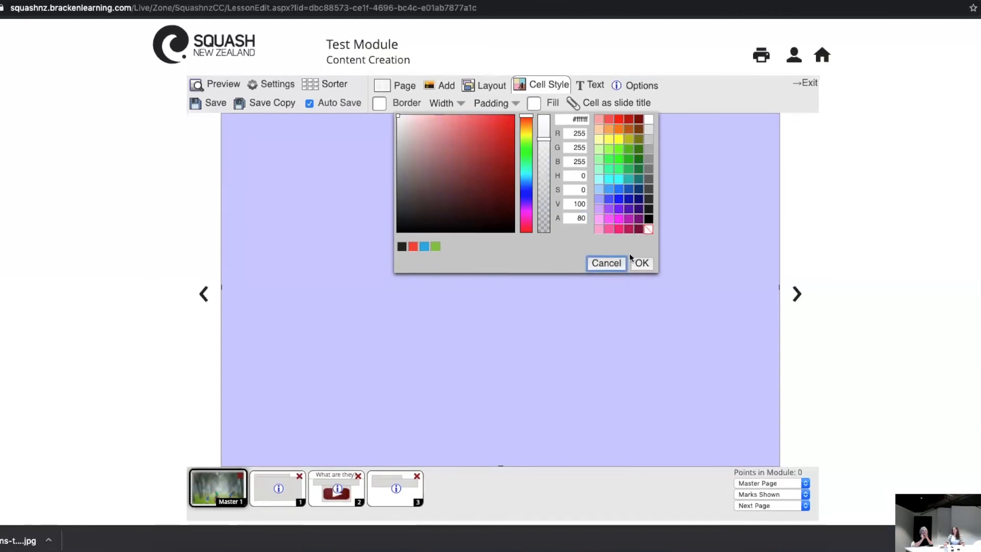
{"action": "left_click", "coordinate": [641, 262]}
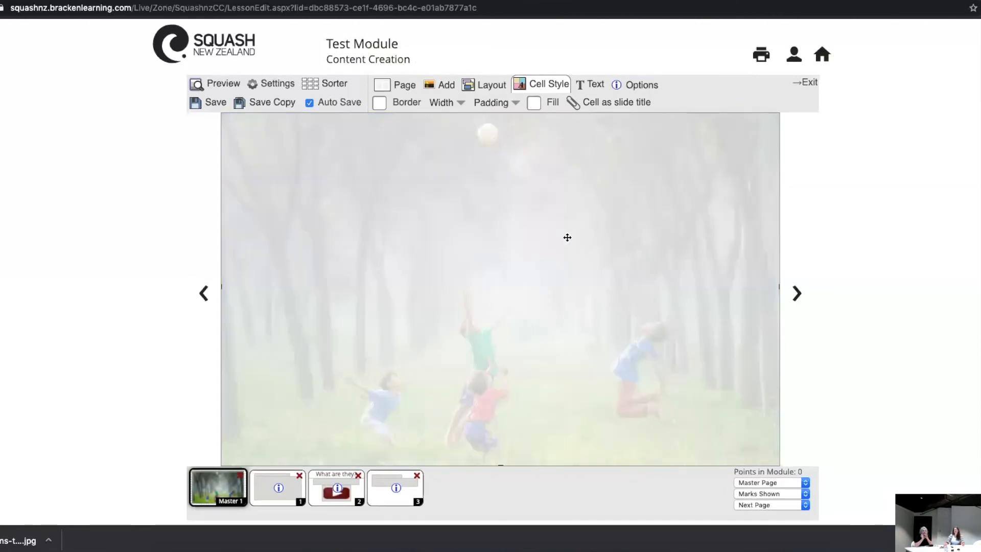
{"action": "left_click", "coordinate": [385, 490]}
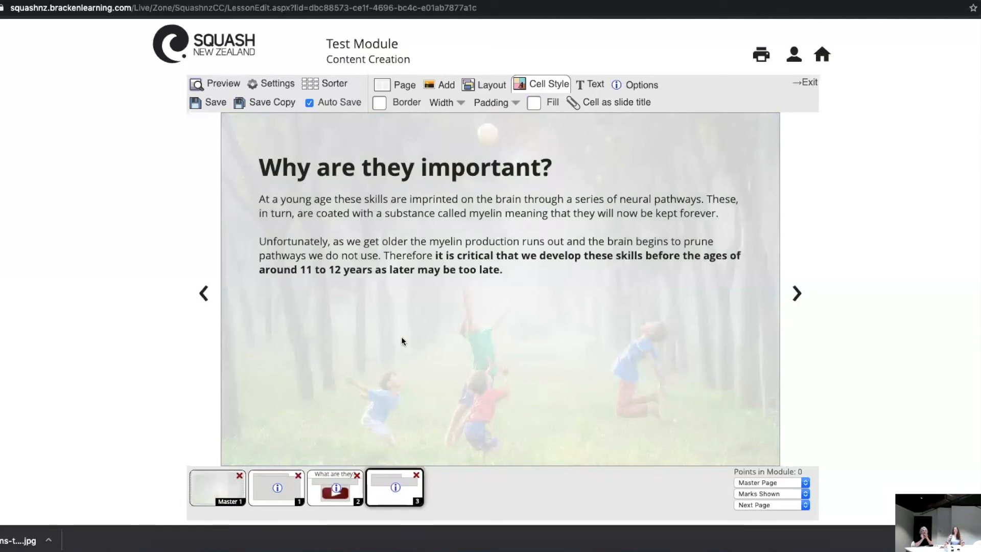
Step: Lower the fill alpha of the Master 1 rectangle to 60 and check the background on page 3
{"action": "left_click", "coordinate": [221, 483]}
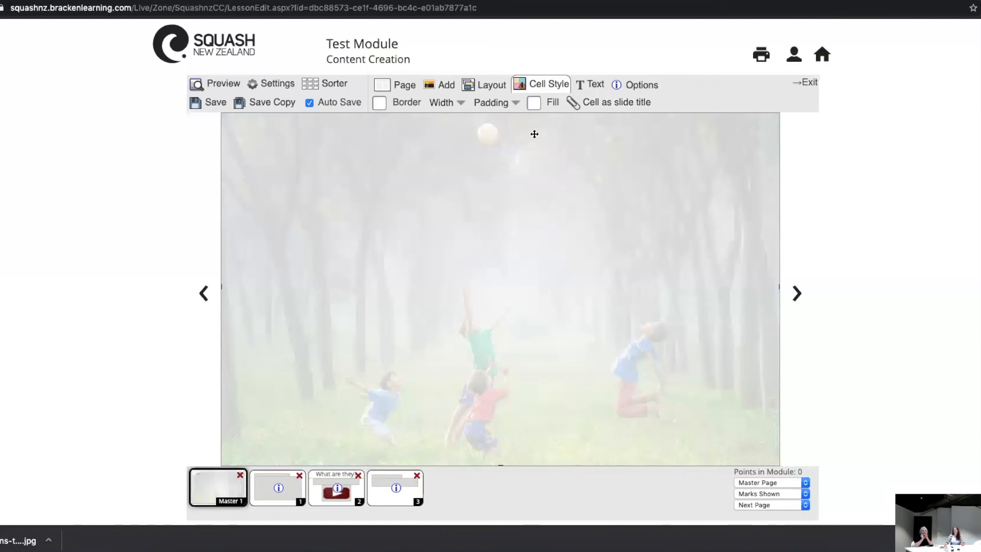
{"action": "left_click", "coordinate": [534, 103]}
{"action": "double_click", "coordinate": [575, 221]}
{"action": "type", "text": "60"}
{"action": "key", "text": "Tab"}
{"action": "left_click", "coordinate": [641, 263]}
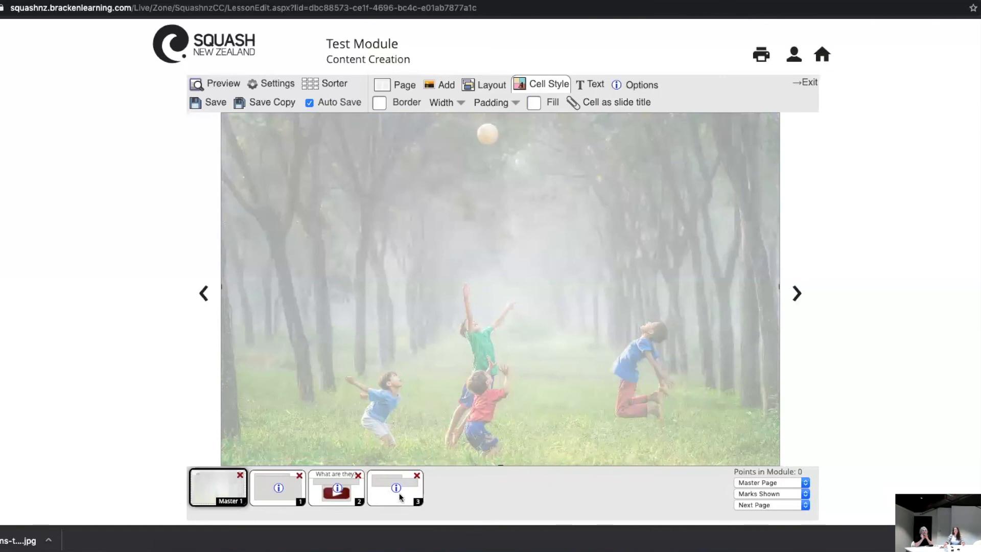
{"action": "left_click", "coordinate": [400, 496]}
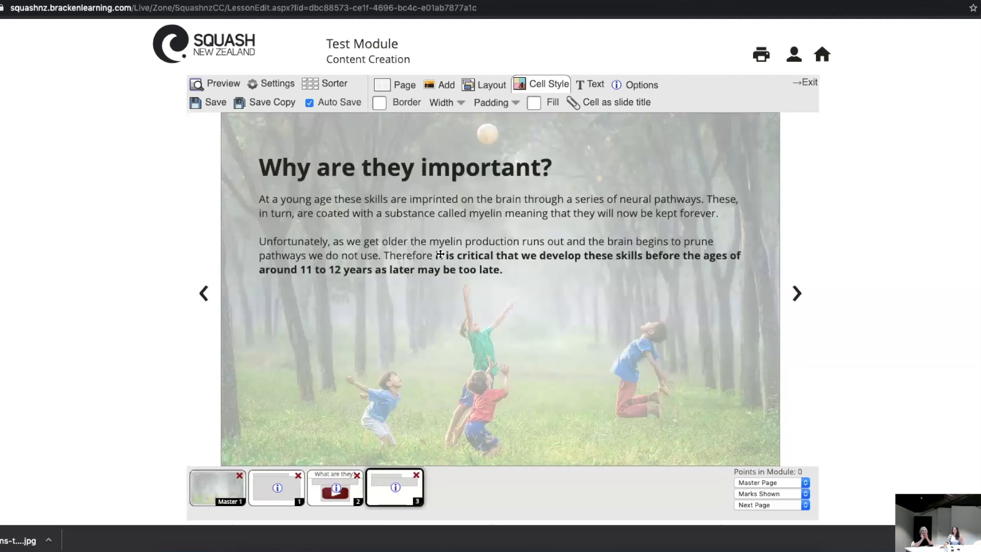
Step: Set the "Why are they important?" heading as page 3's slide title and compare the page with pages 1 and 2
{"action": "left_click", "coordinate": [606, 102]}
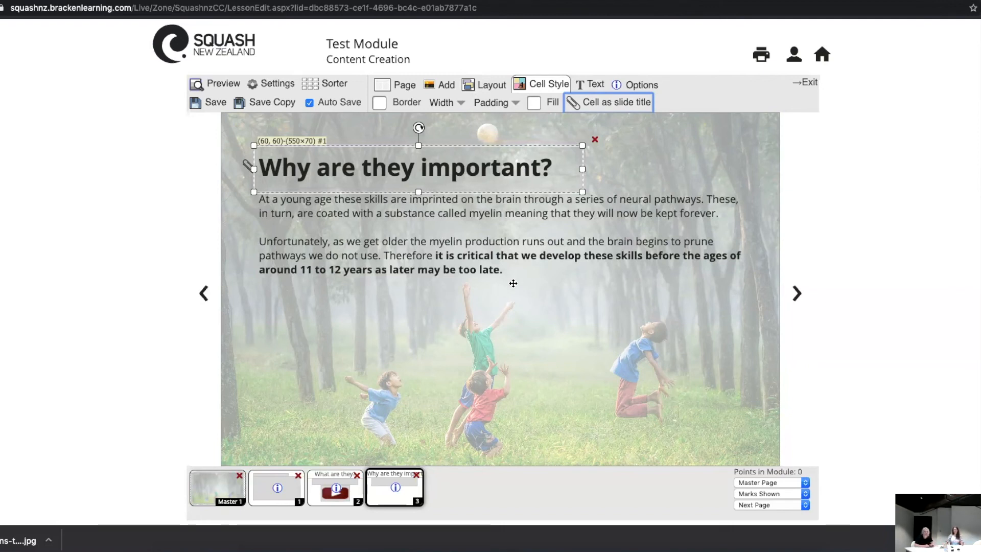
{"action": "left_click", "coordinate": [282, 488]}
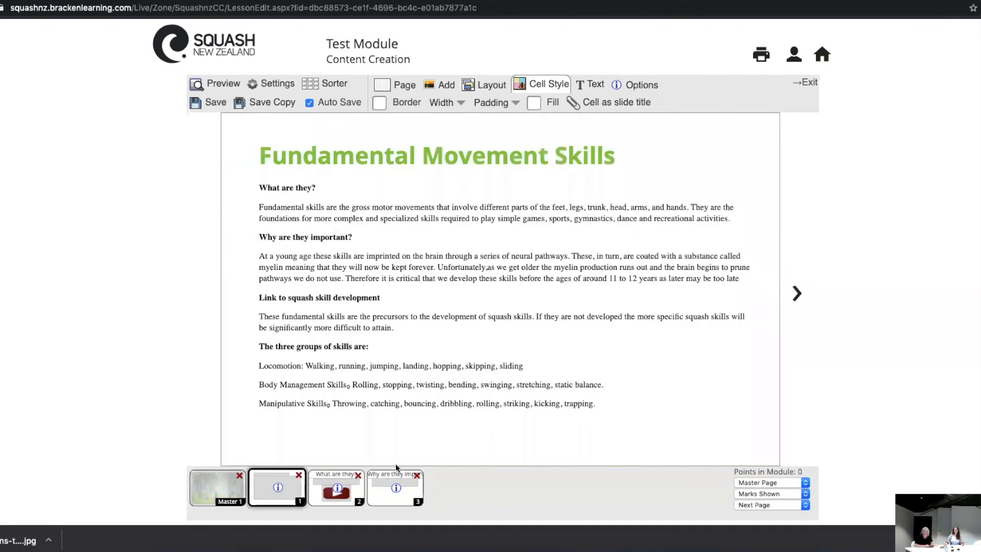
{"action": "left_click", "coordinate": [341, 493]}
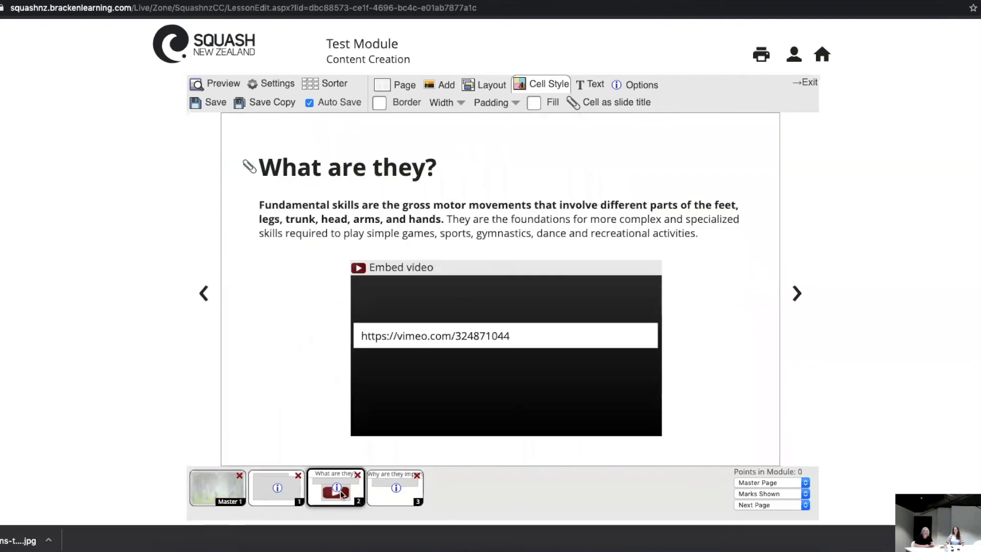
{"action": "left_click", "coordinate": [398, 490]}
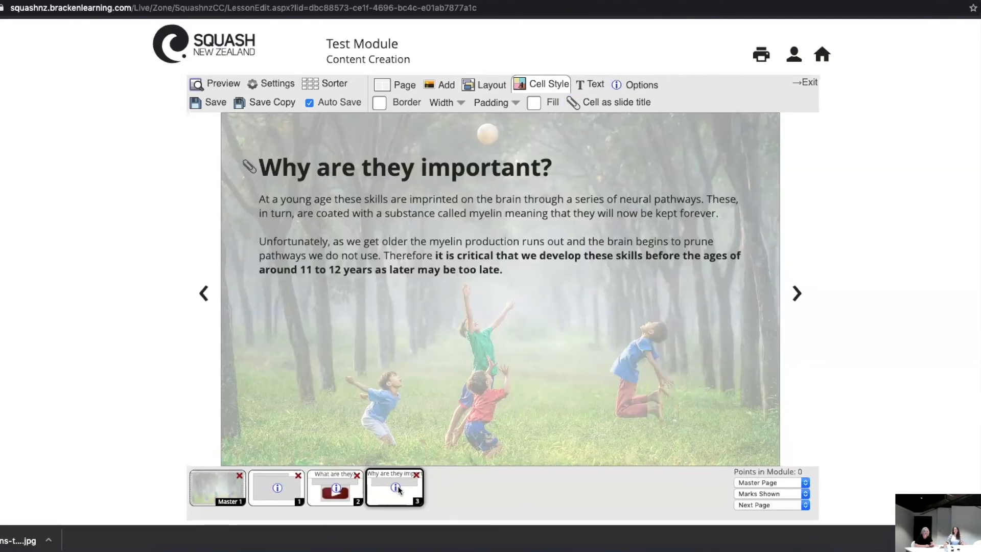
{"action": "left_click", "coordinate": [275, 499]}
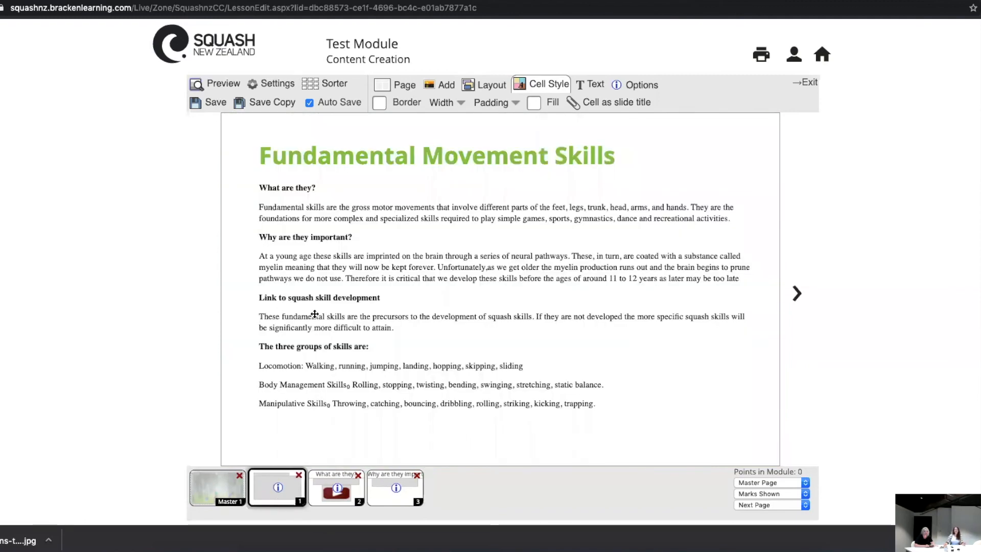